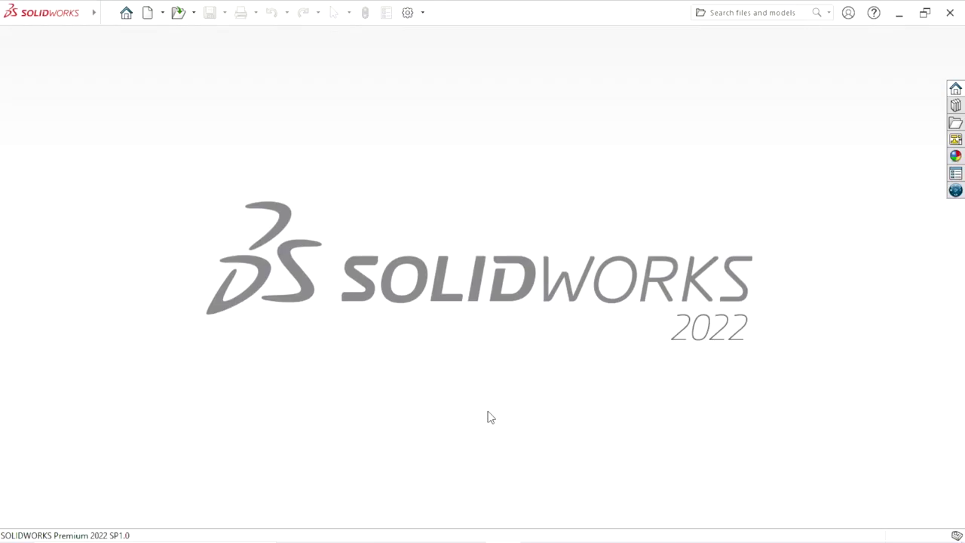
Create a new assembly and place the Dogg chuck main body at the origin
click(151, 20)
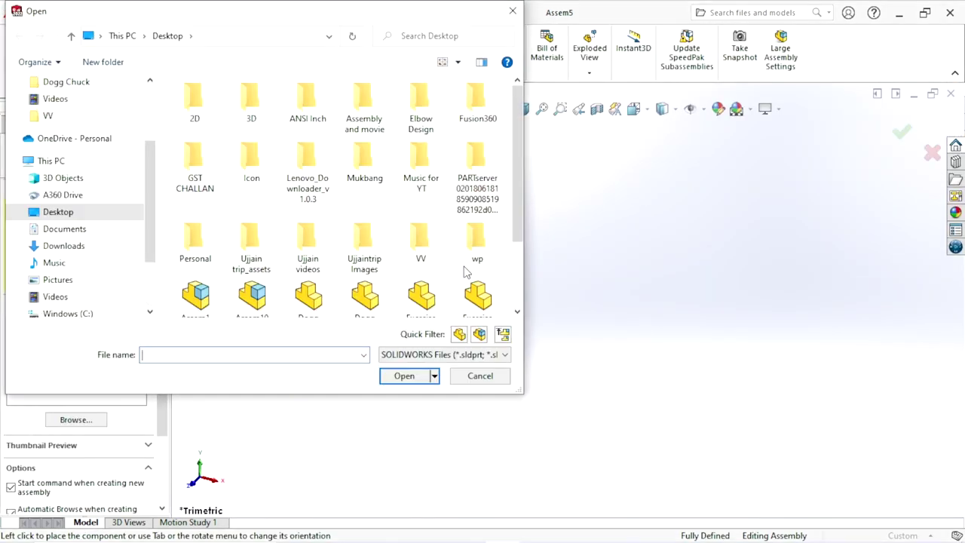
drag(151, 208, 148, 123)
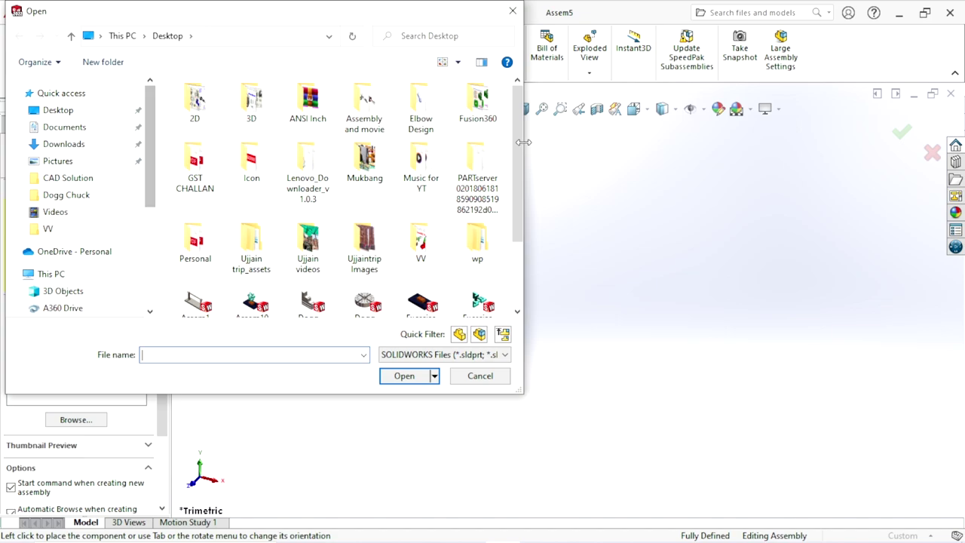
scroll(520, 157, down, 1)
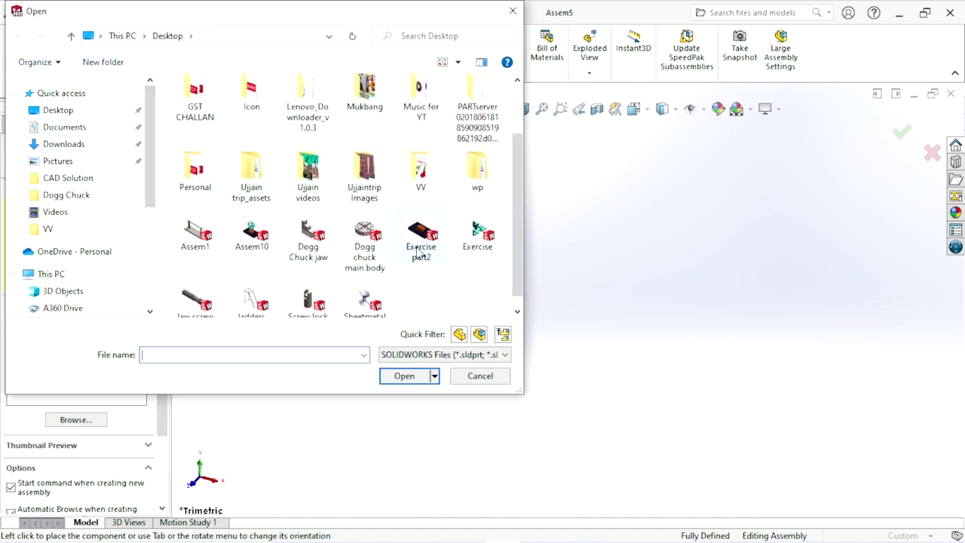
click(369, 249)
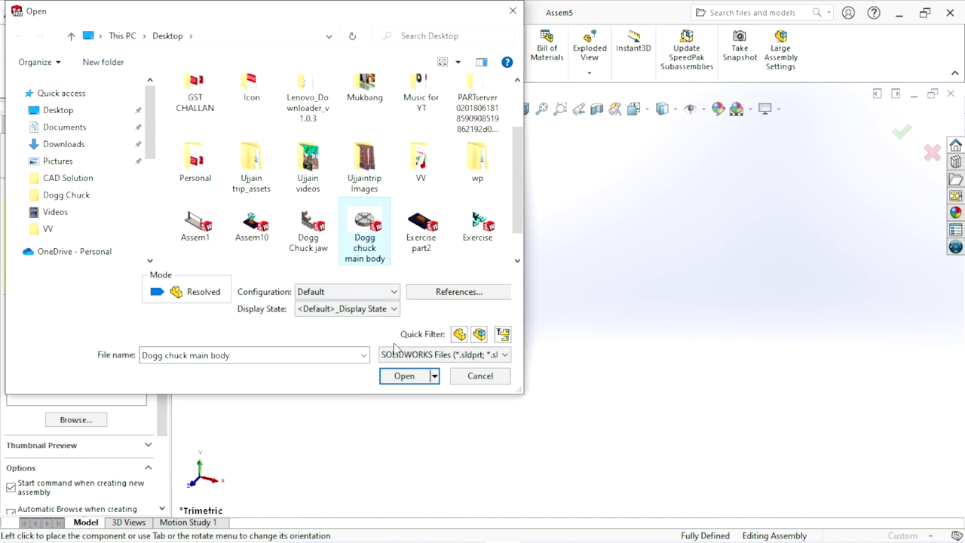
click(401, 376)
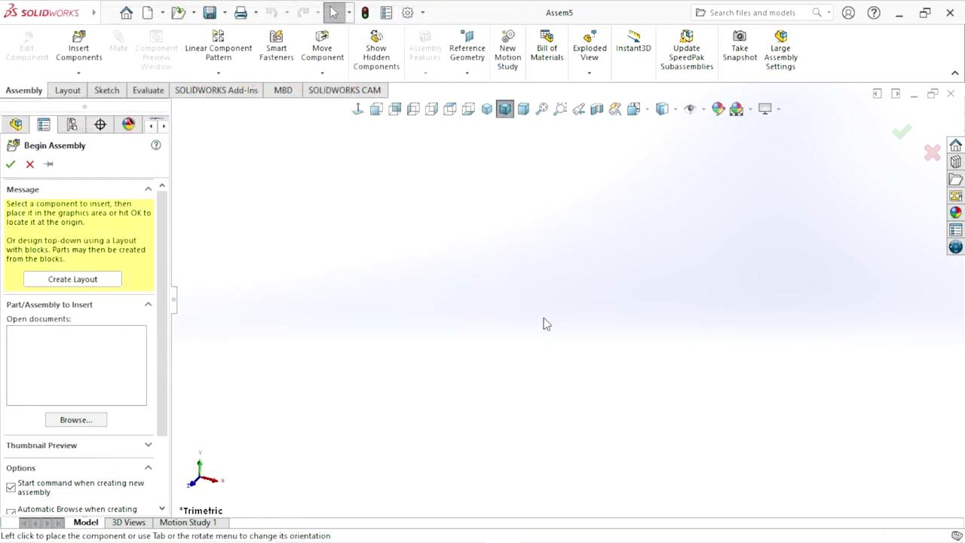
click(703, 110)
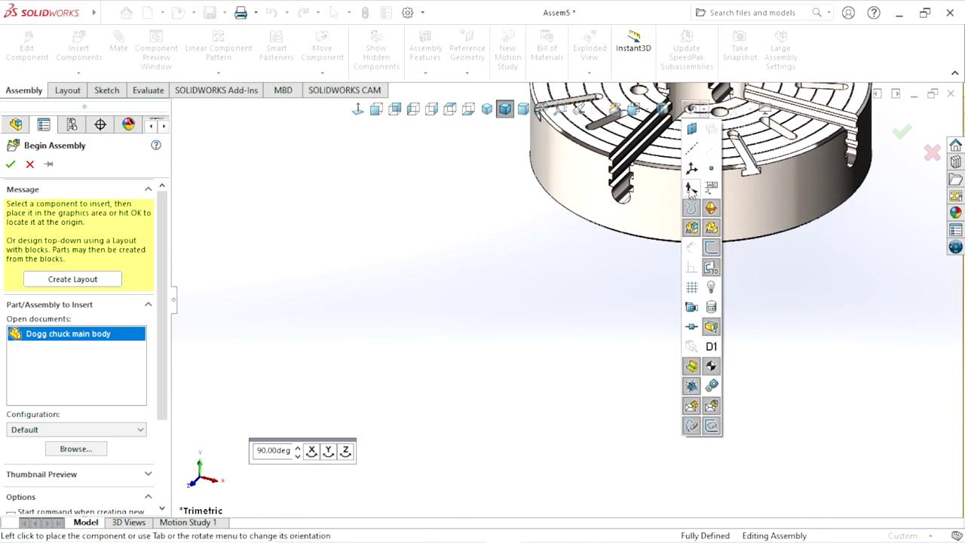
click(571, 301)
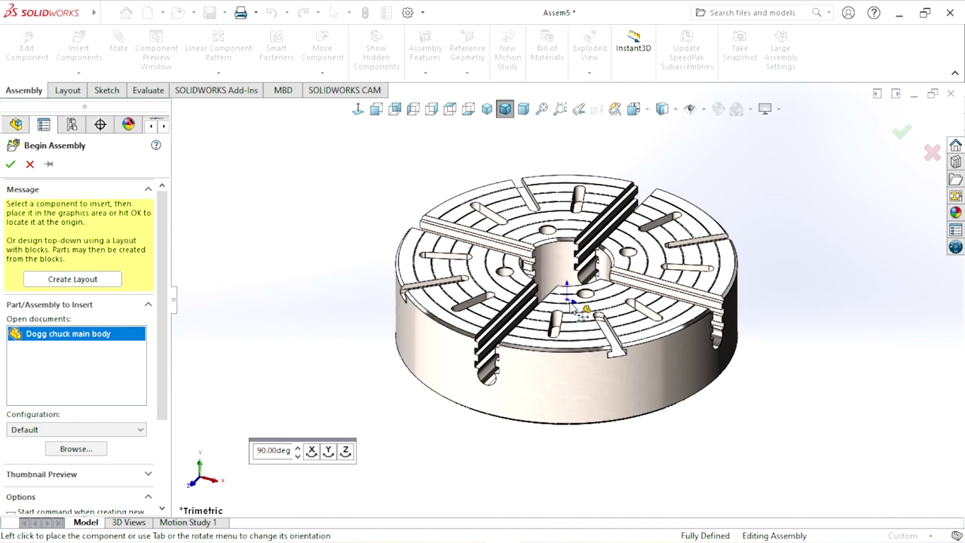
click(571, 303)
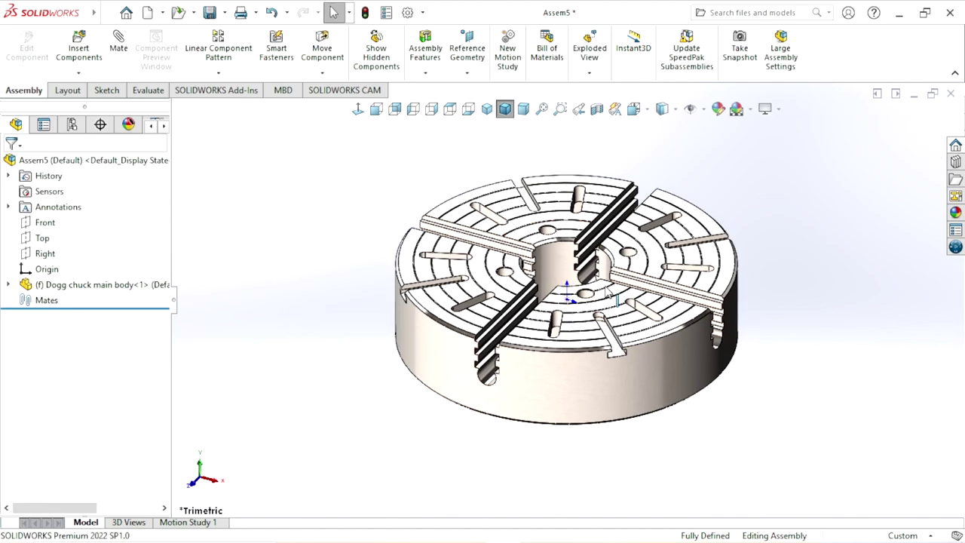
Apply a metallic scene to the assembly view
click(704, 111)
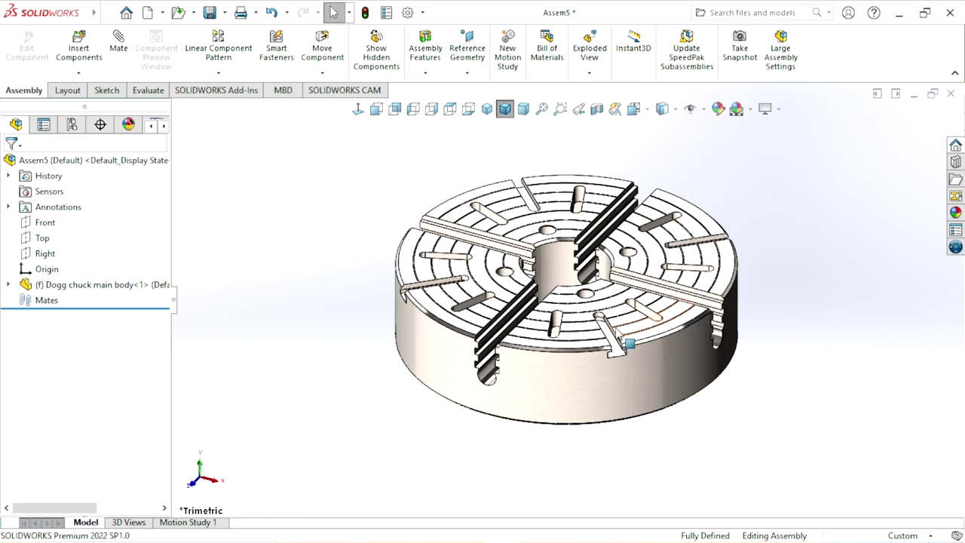
scroll(603, 331, up, 2)
scroll(584, 367, down, 2)
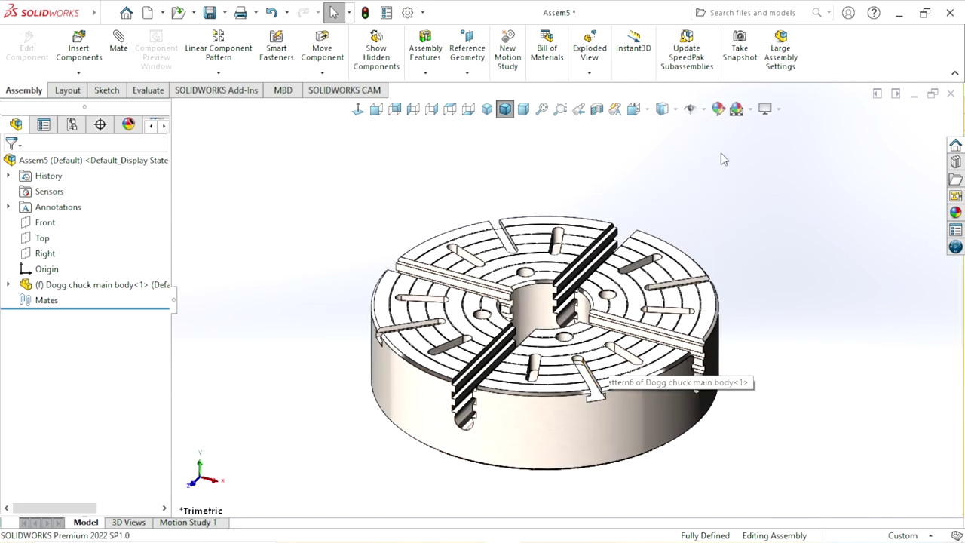
click(751, 108)
click(761, 136)
scroll(779, 291, up, 2)
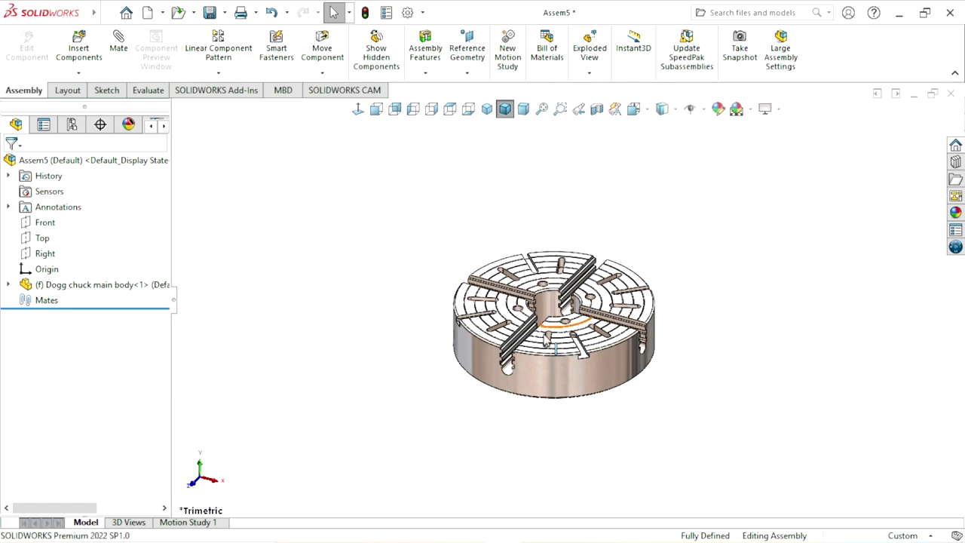
scroll(779, 291, down, 2)
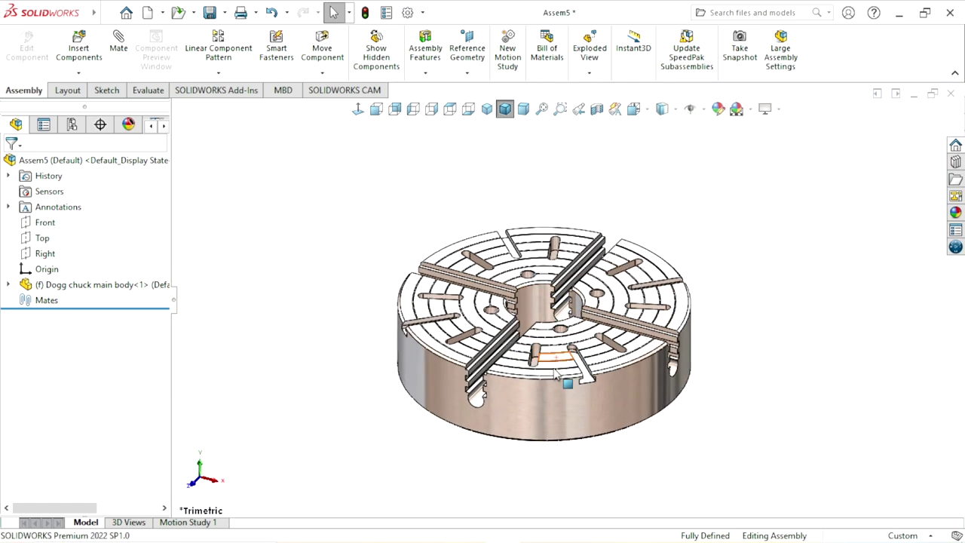
Insert the Jaw screw part and drop it to the left of the chuck body
click(97, 57)
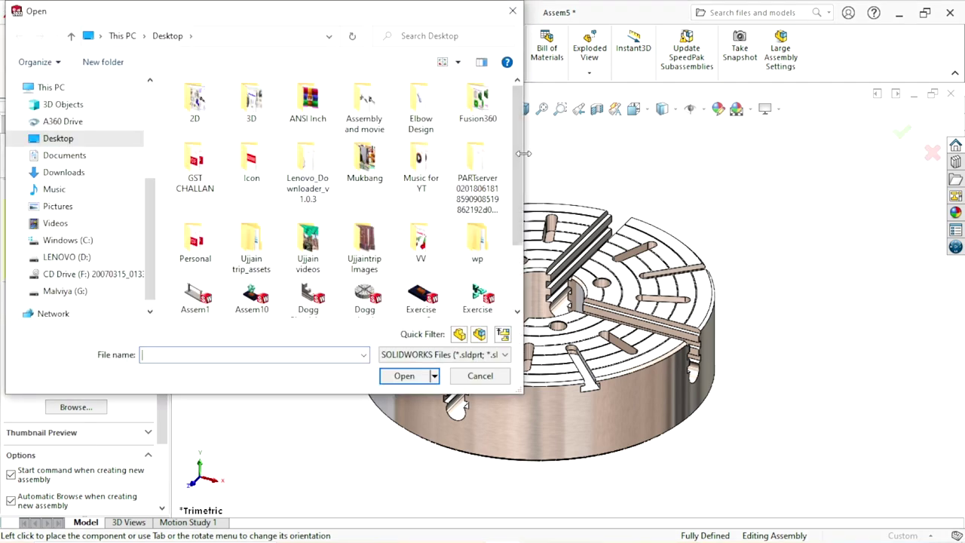
drag(521, 161, 520, 212)
click(194, 230)
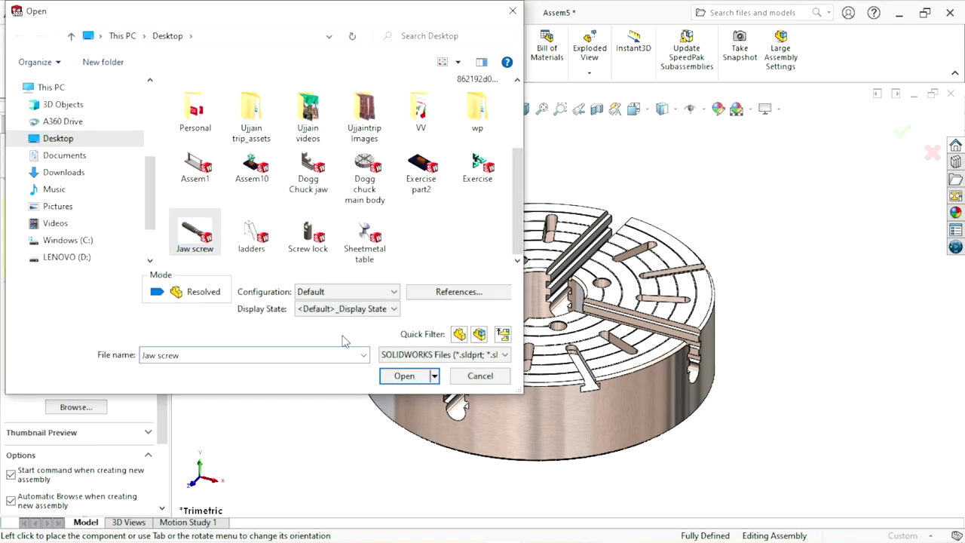
click(407, 376)
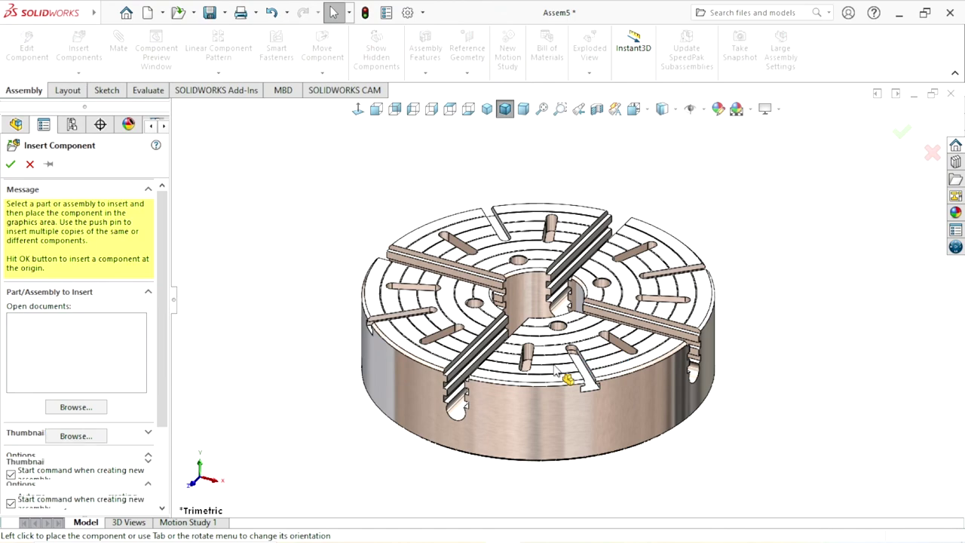
scroll(498, 373, up, 2)
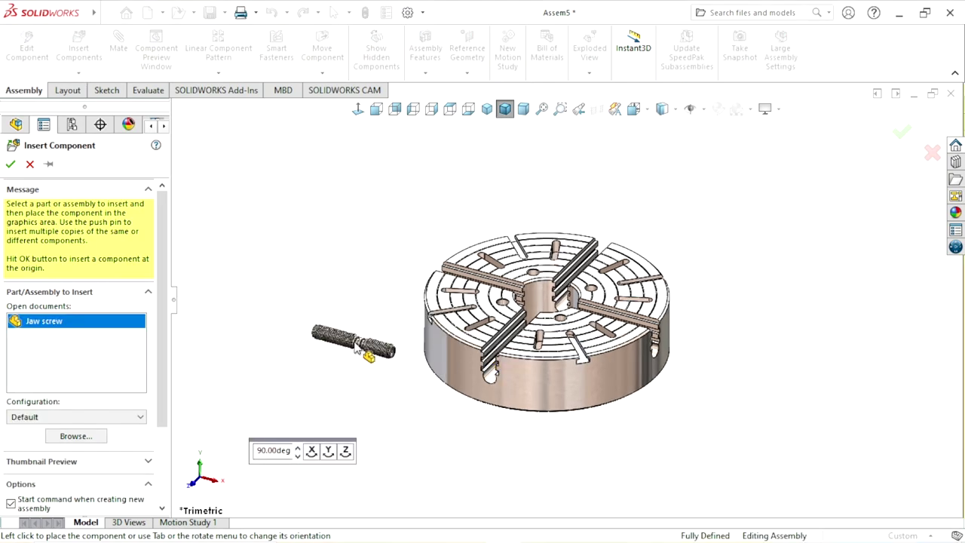
click(447, 369)
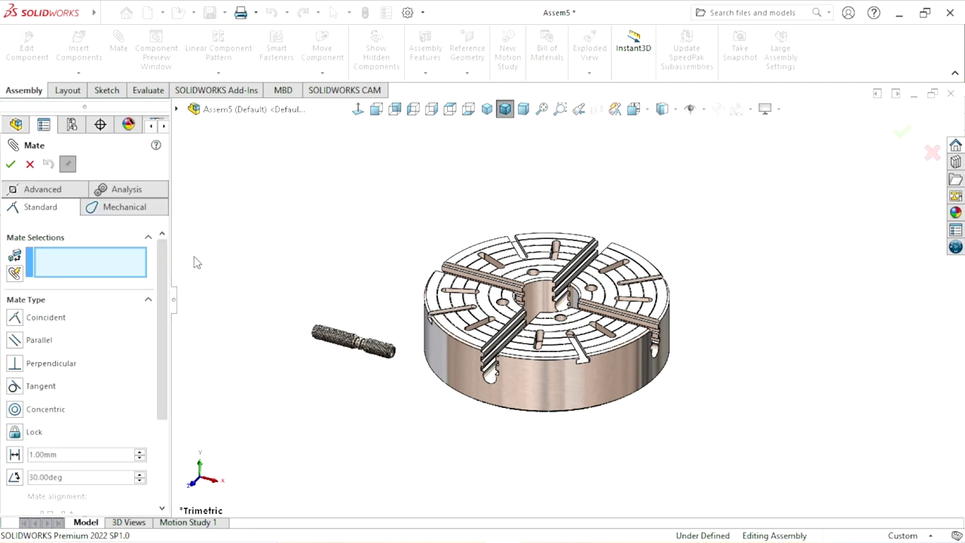
Mate the Jaw screw's threaded face concentric to the bore under the jaw slot, flipped outward
scroll(490, 373, down, 3)
scroll(482, 368, down, 2)
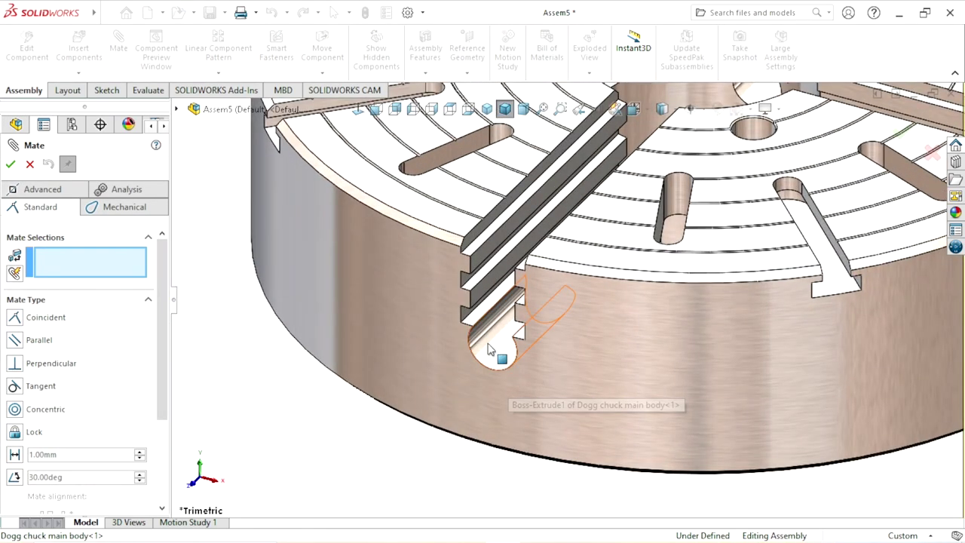
click(478, 360)
key(f)
scroll(445, 385, down, 2)
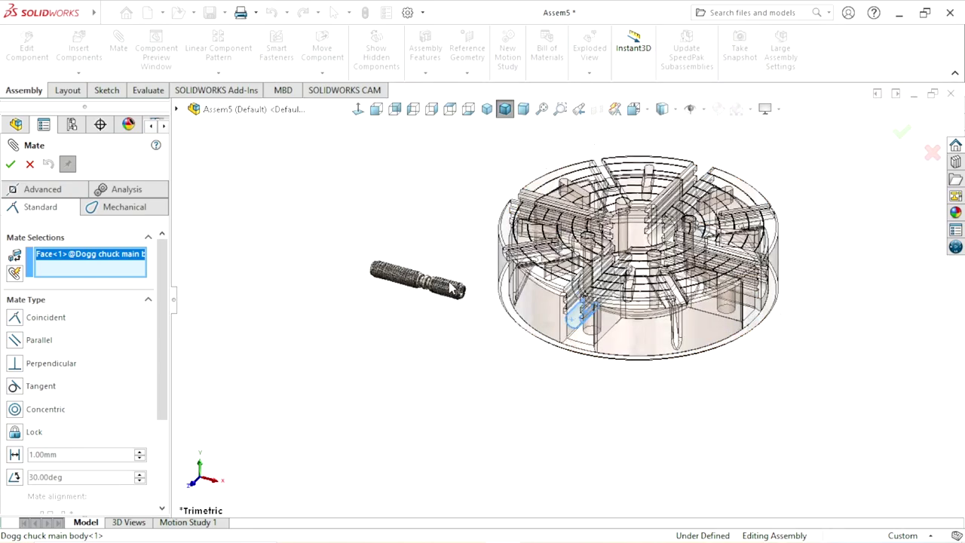
scroll(452, 339, down, 3)
scroll(461, 300, down, 3)
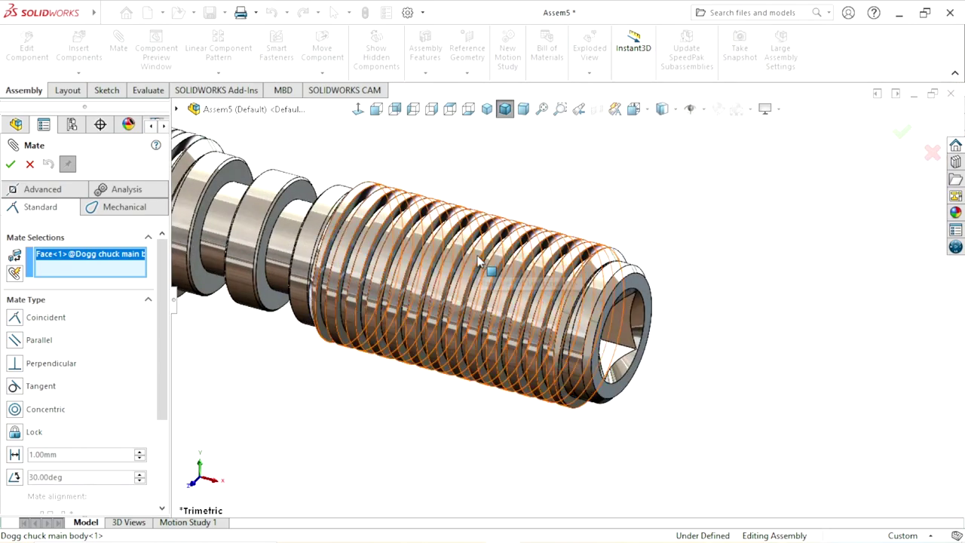
click(490, 271)
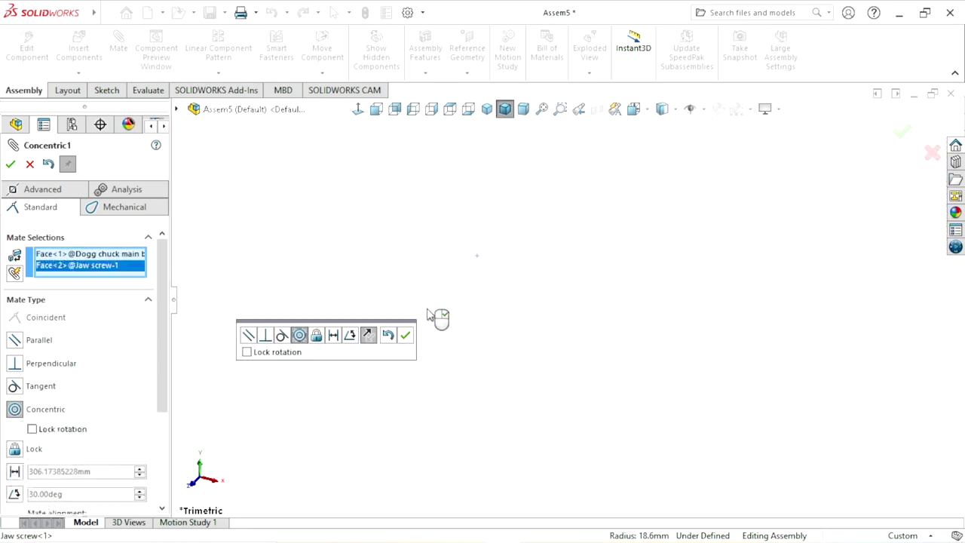
scroll(427, 321, up, 3)
scroll(505, 331, up, 3)
scroll(791, 324, down, 2)
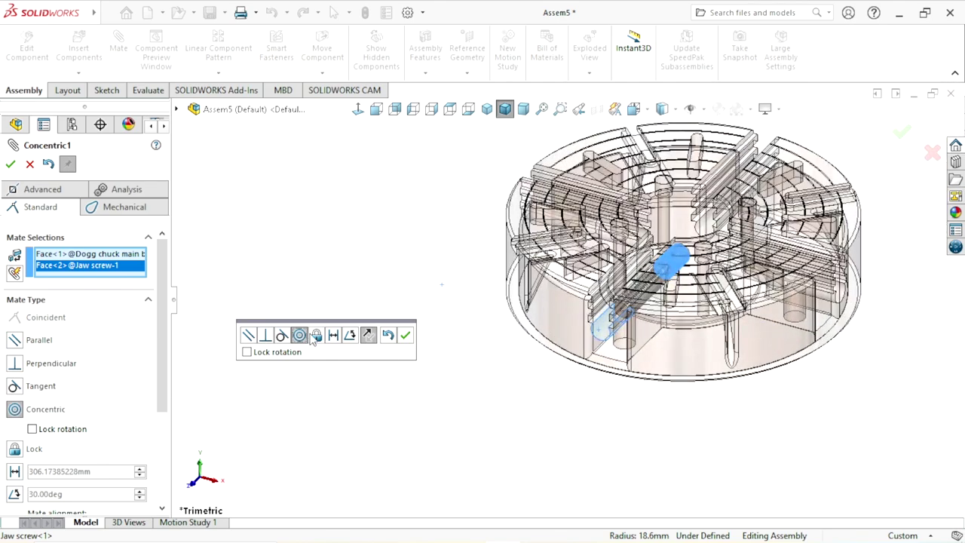
click(369, 336)
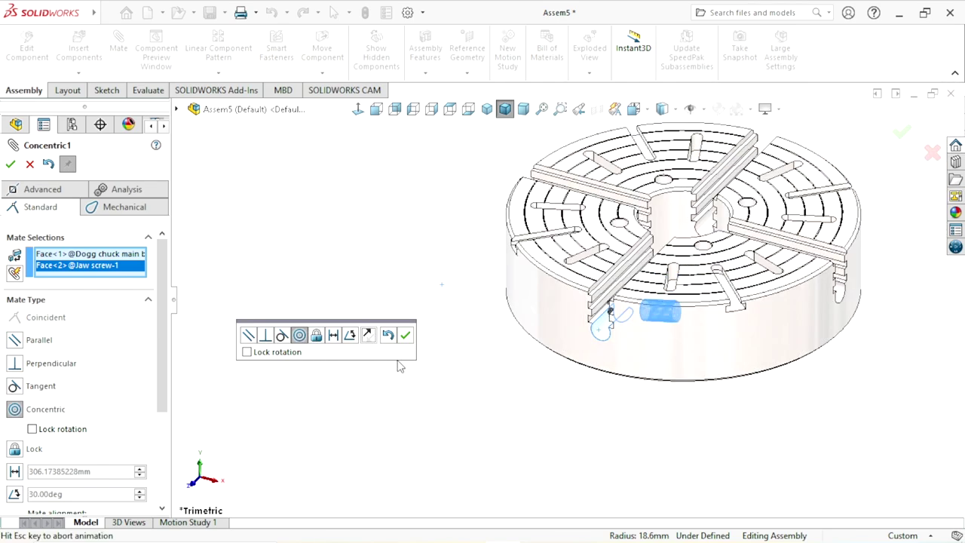
click(405, 334)
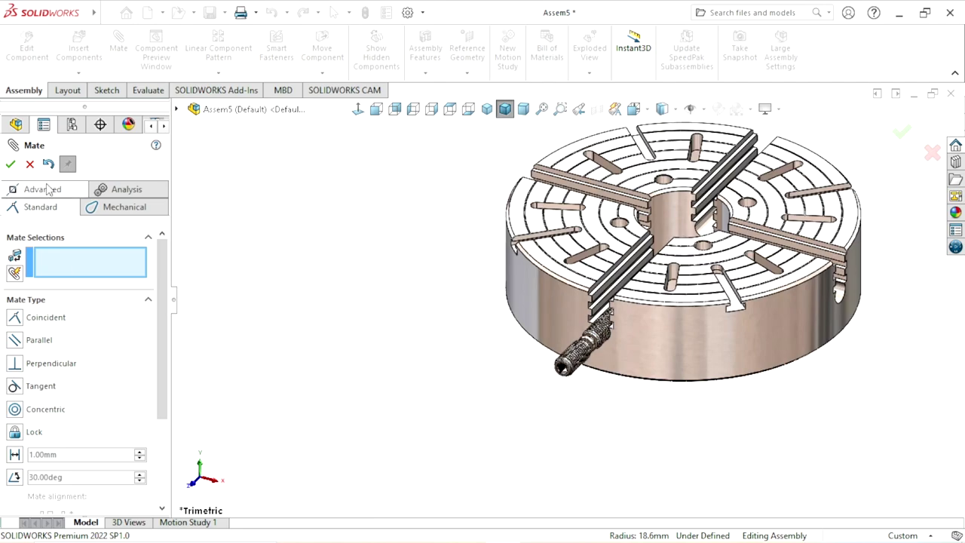
click(45, 190)
Start a Width mate using the two faces bounding the jaw screw's neck
click(15, 359)
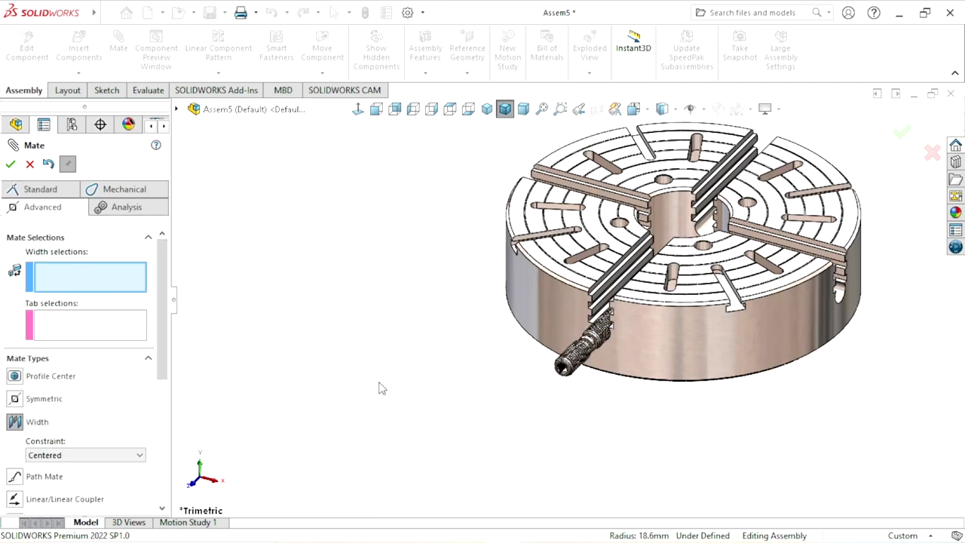
scroll(338, 345, up, 2)
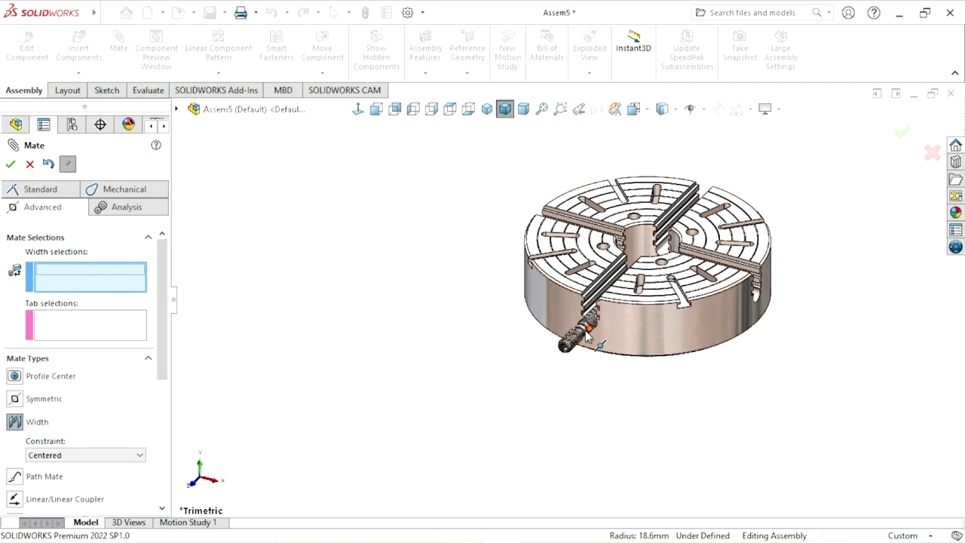
scroll(588, 337, up, 3)
scroll(597, 327, up, 3)
scroll(529, 362, up, 2)
click(529, 368)
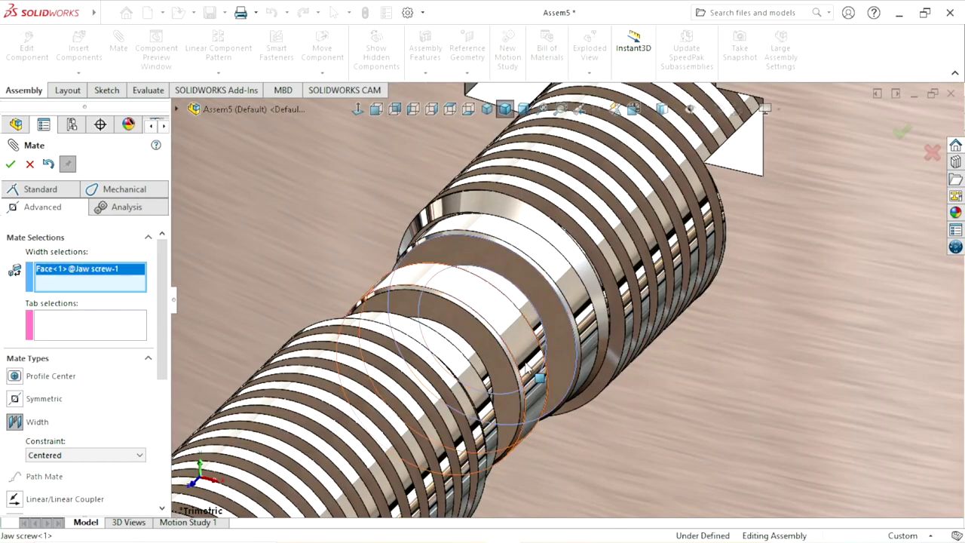
scroll(529, 367, down, 3)
middle_drag(527, 339, 512, 324)
scroll(506, 320, up, 3)
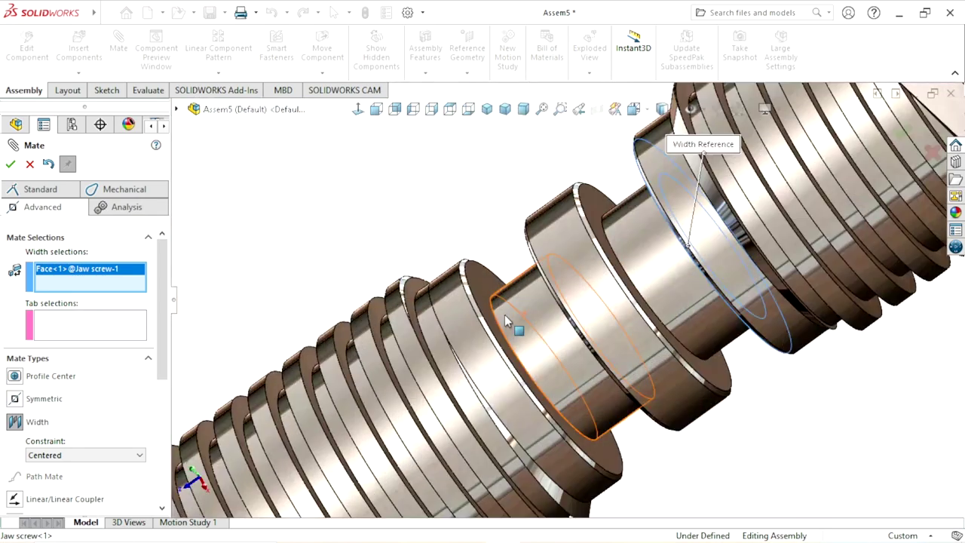
click(504, 318)
Pick the chuck body face as the tab selection and confirm the width mate
scroll(431, 387, down, 3)
scroll(498, 380, down, 3)
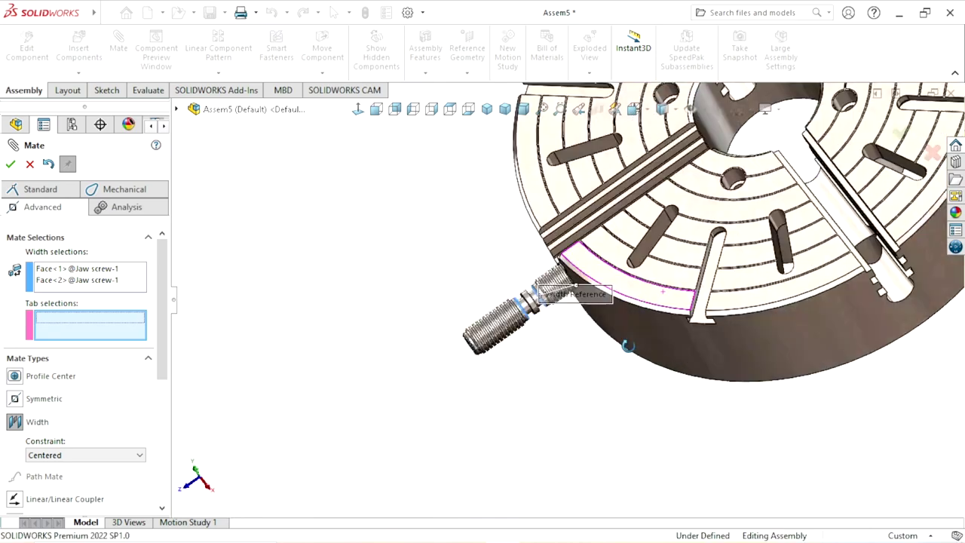
scroll(628, 346, up, 2)
scroll(411, 386, up, 3)
scroll(559, 260, up, 3)
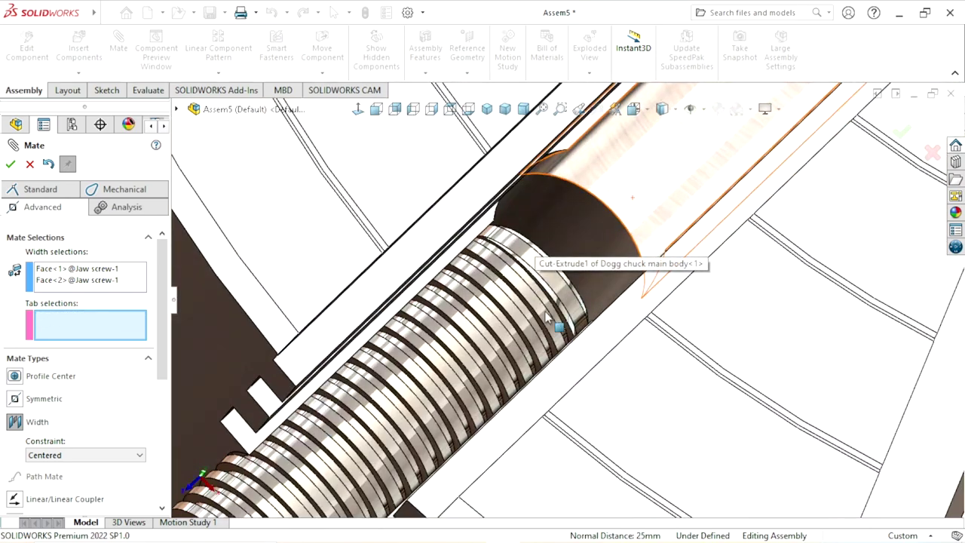
click(576, 239)
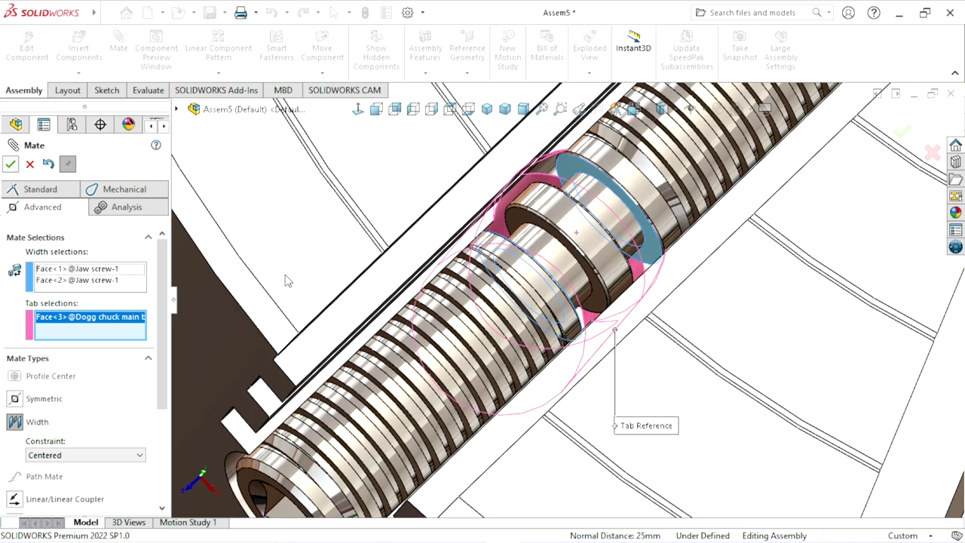
key(Return)
Orbit the chuck to inspect the centred screw and exit the Mate tool
scroll(527, 355, down, 3)
scroll(452, 361, down, 2)
mouse_move(354, 372)
middle_down()
mouse_move(439, 370)
mouse_move(441, 339)
mouse_move(577, 243)
mouse_move(482, 347)
mouse_move(508, 309)
mouse_move(517, 306)
mouse_move(459, 399)
mouse_move(375, 407)
mouse_move(389, 349)
mouse_move(6, 200)
middle_up()
scroll(498, 348, up, 3)
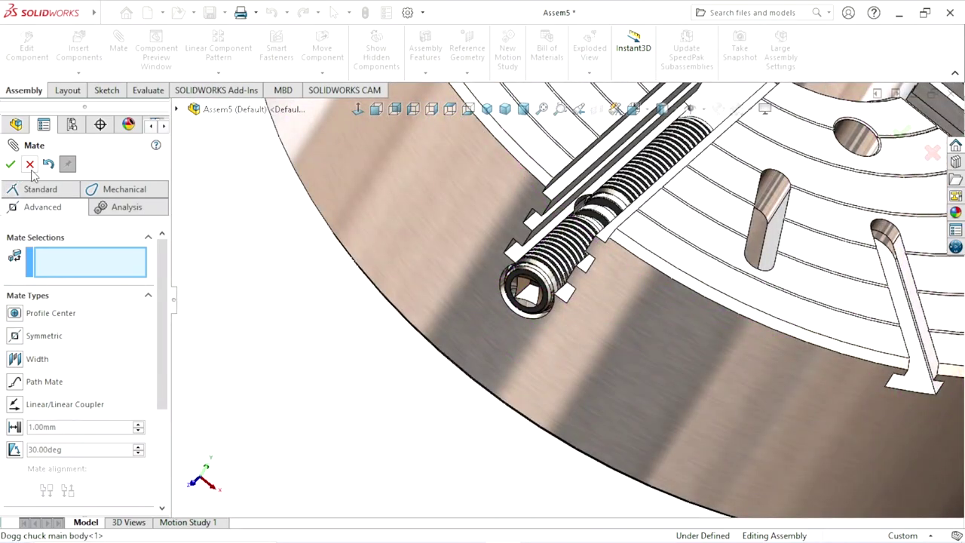
key(Escape)
key(f)
mouse_move(430, 366)
middle_down()
mouse_move(388, 381)
mouse_move(347, 361)
middle_up()
scroll(362, 357, down, 2)
scroll(381, 354, down, 2)
scroll(452, 324, down, 3)
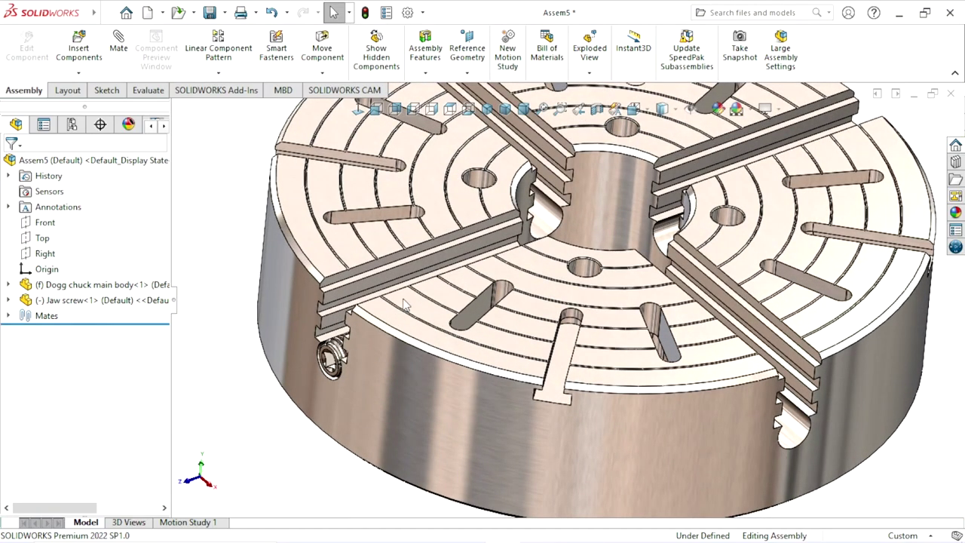
Insert the Screw lock part and place it beside the chuck body
click(75, 54)
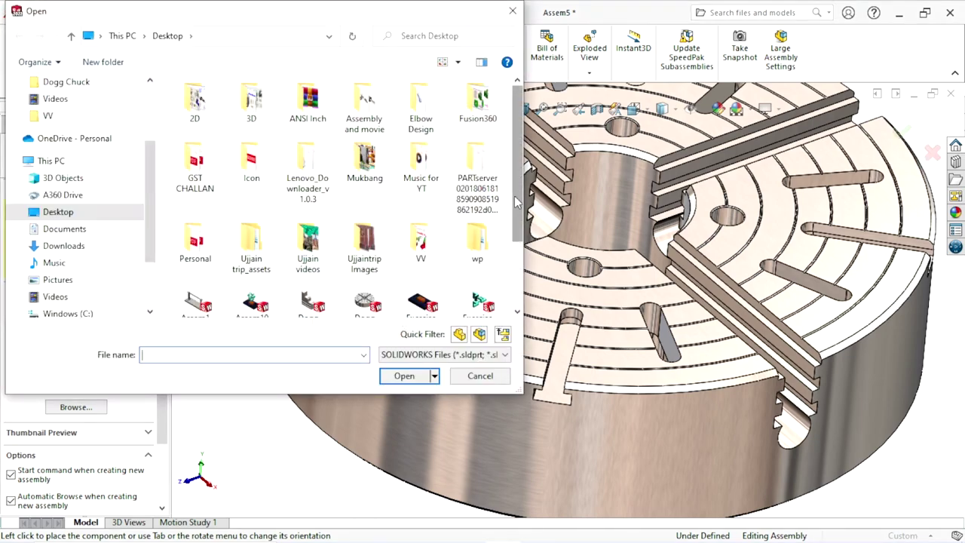
drag(516, 202, 517, 280)
click(298, 294)
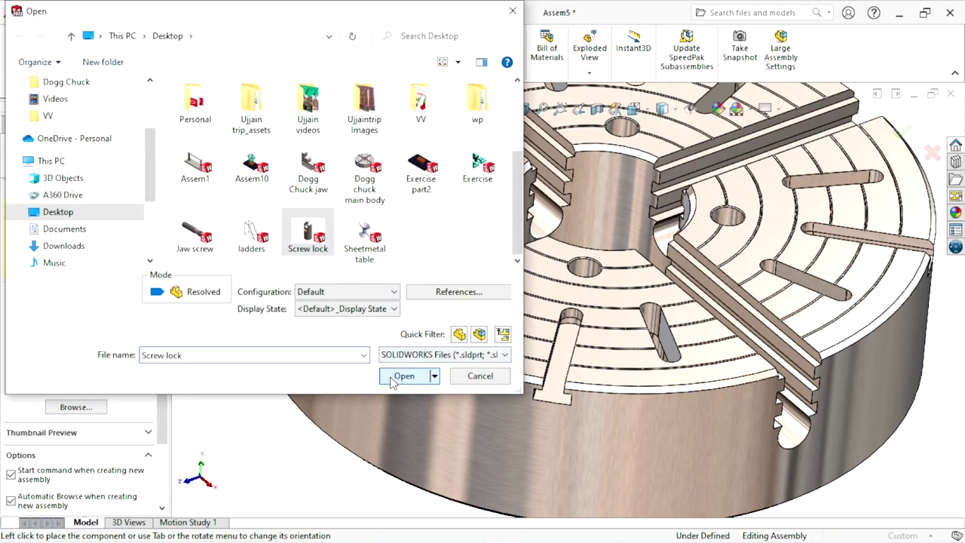
click(391, 376)
scroll(595, 346, up, 5)
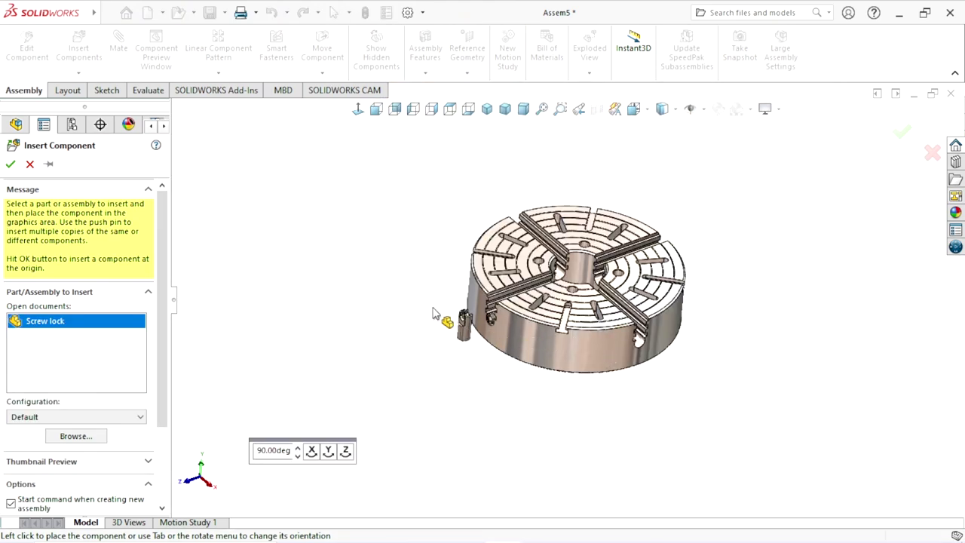
click(405, 318)
middle_drag(512, 377, 498, 249)
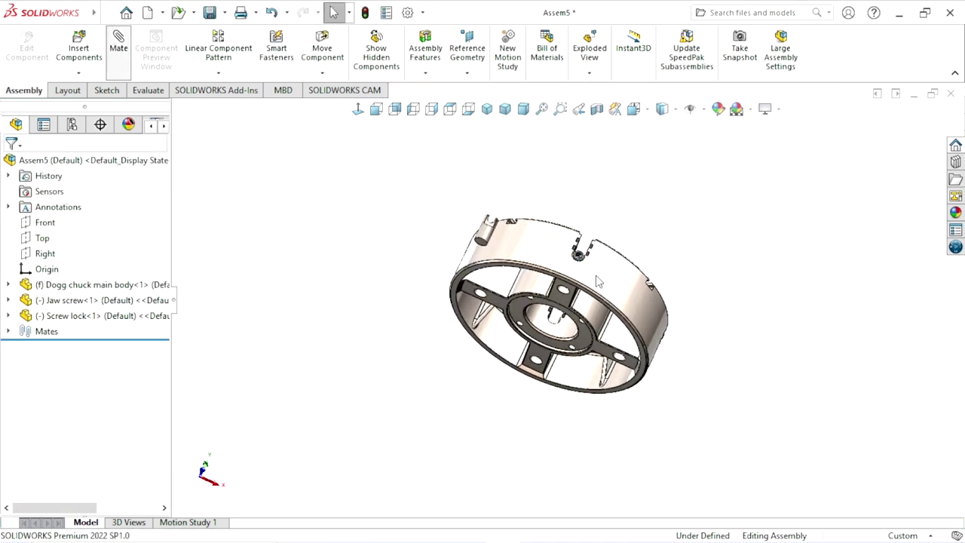
Mate the Screw lock's cylinder concentric with the pin hole in the chuck body
scroll(582, 300, down, 10)
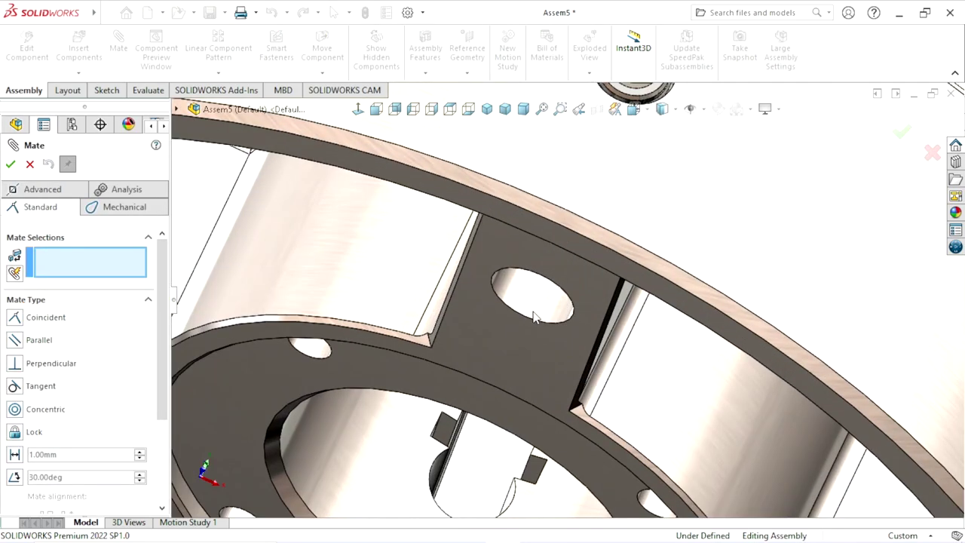
click(569, 337)
scroll(569, 337, up, 5)
scroll(603, 362, down, 5)
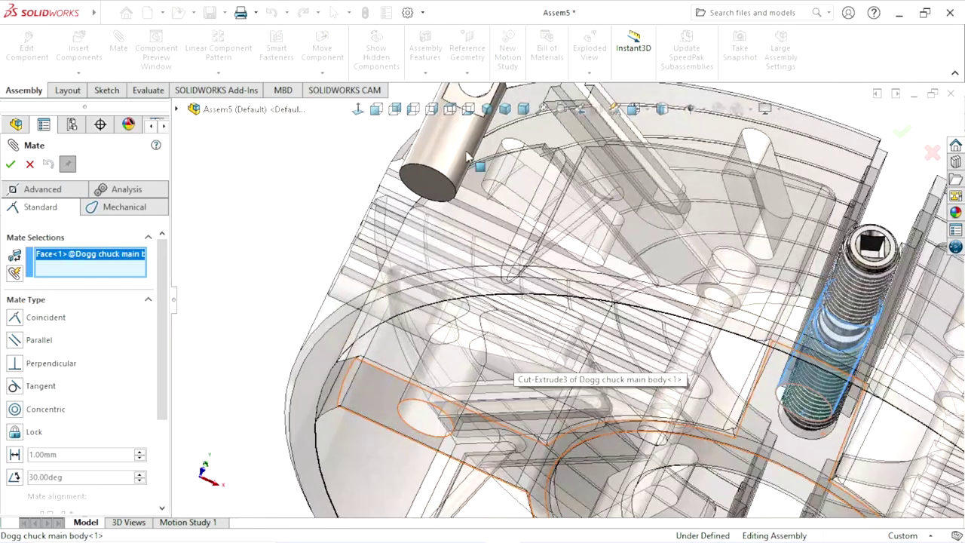
click(361, 270)
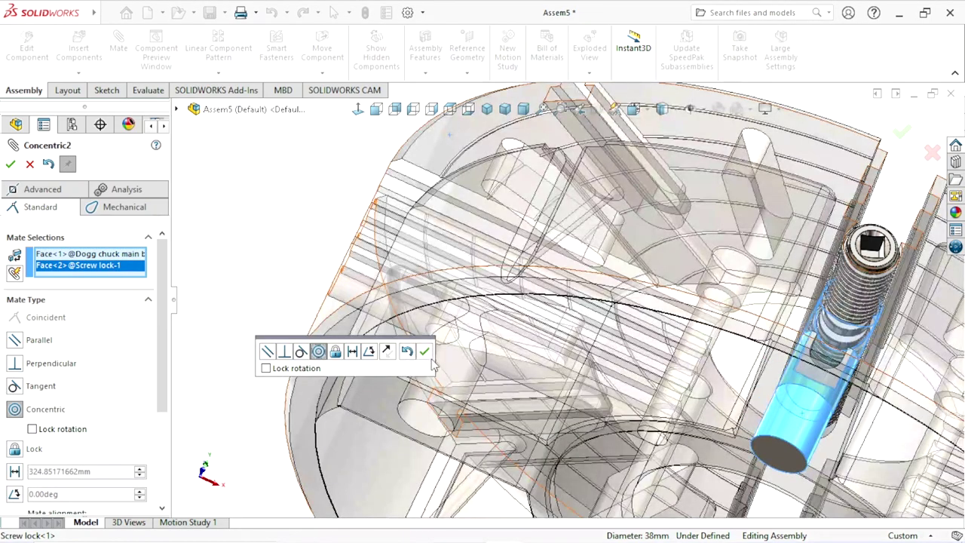
click(424, 351)
scroll(441, 366, up, 8)
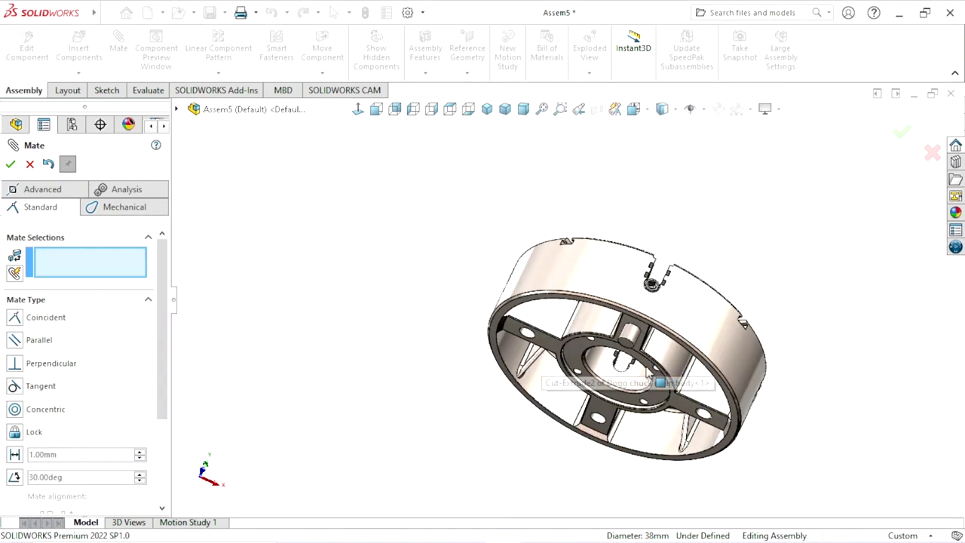
middle_drag(663, 350, 546, 386)
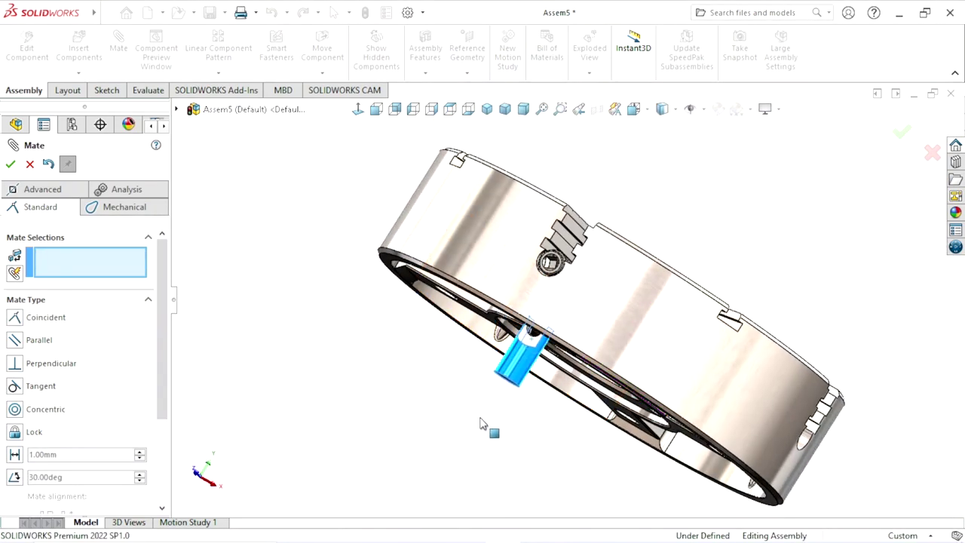
scroll(301, 339, up, 2)
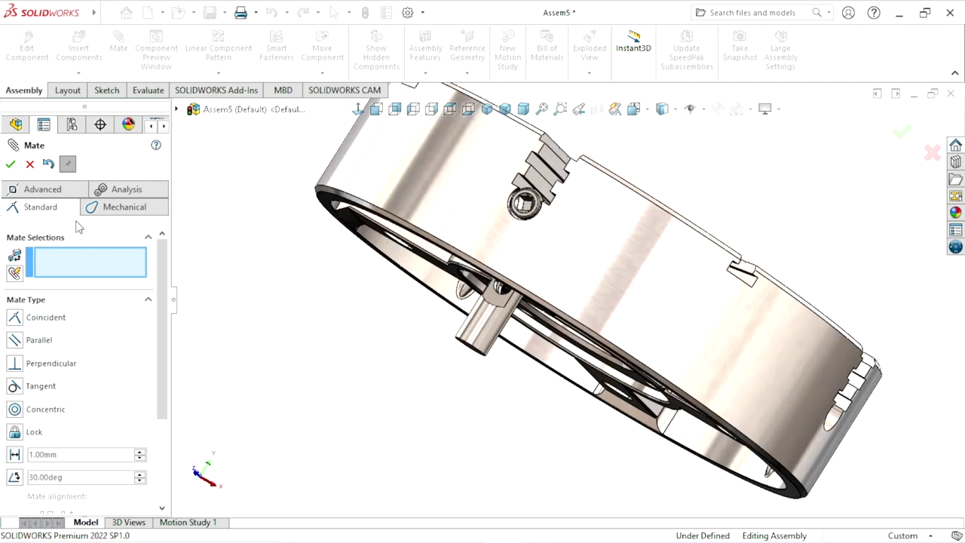
click(50, 192)
Start a Width mate using the Screw lock's two opposite side faces
click(15, 359)
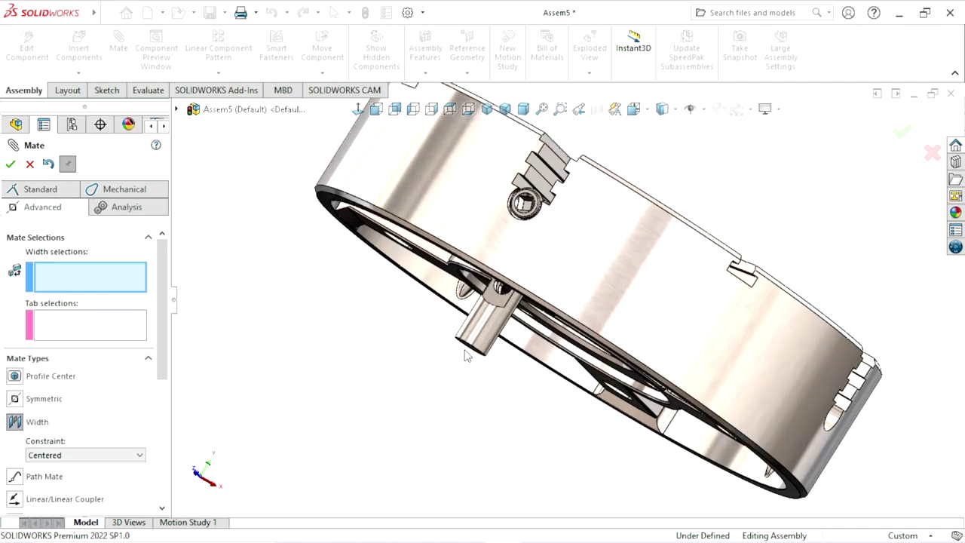
scroll(518, 305, up, 5)
click(446, 329)
scroll(483, 249, down, 3)
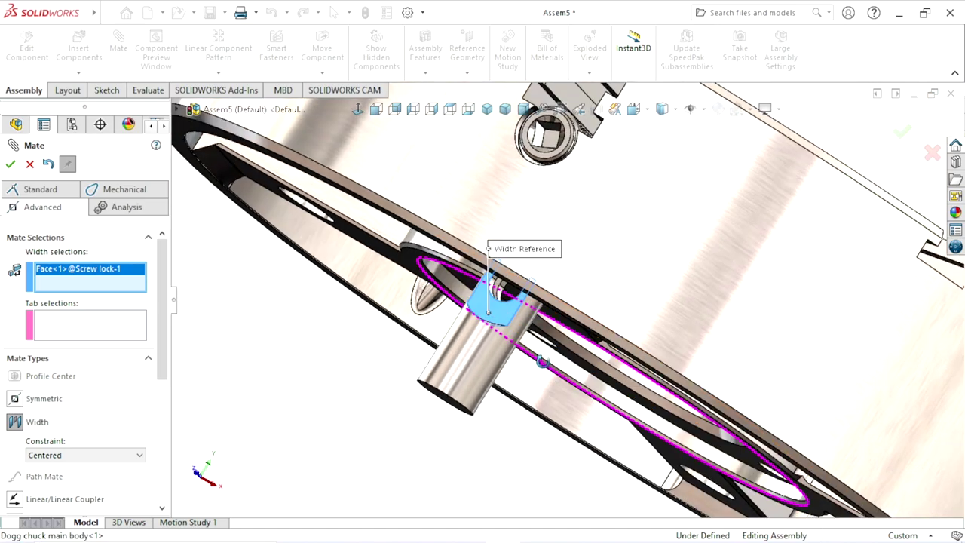
scroll(499, 339, down, 3)
scroll(422, 347, down, 3)
scroll(441, 290, up, 3)
mouse_move(442, 290)
middle_down()
mouse_move(477, 322)
mouse_move(465, 297)
middle_up()
scroll(574, 443, up, 3)
scroll(574, 443, up, 5)
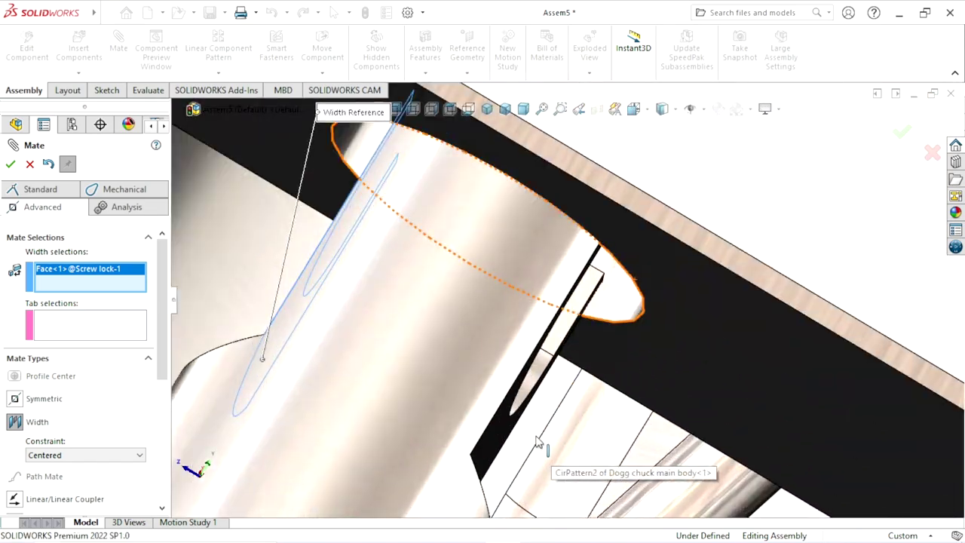
click(490, 450)
scroll(308, 402, down, 3)
scroll(570, 150, down, 3)
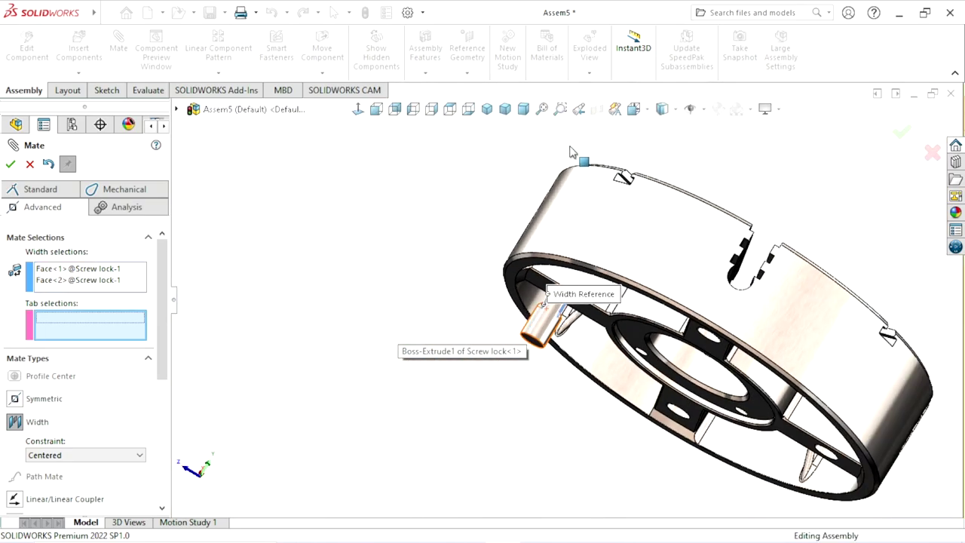
Pick the Jaw screw's groove faces as tab selections and confirm the width mate
middle_drag(571, 151, 555, 332)
scroll(556, 355, up, 3)
scroll(558, 286, up, 4)
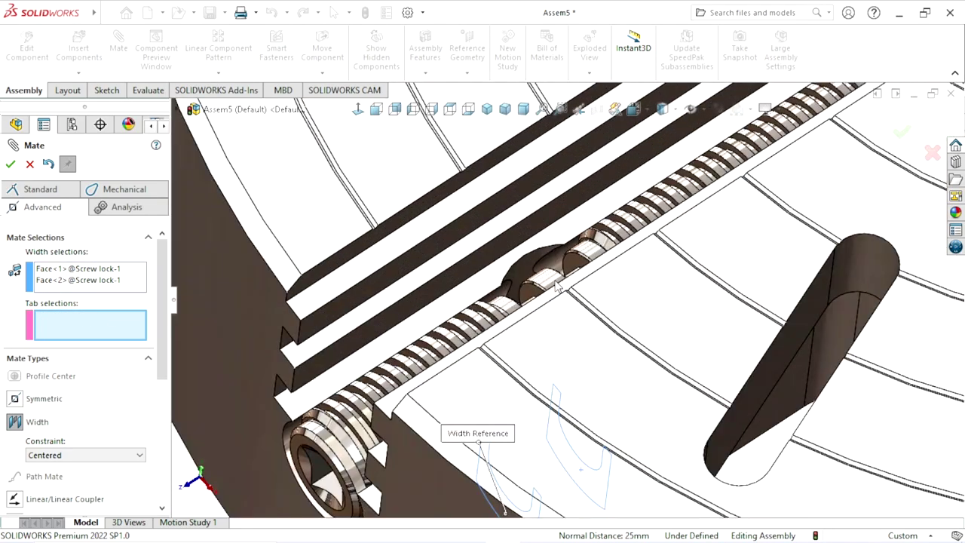
scroll(558, 285, up, 3)
click(592, 234)
scroll(610, 263, down, 2)
middle_drag(613, 279, 585, 304)
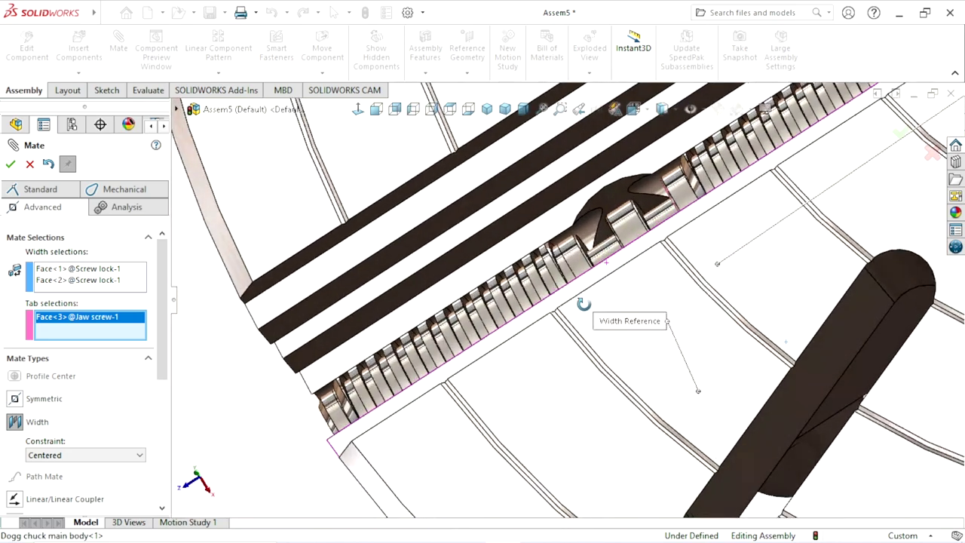
scroll(633, 285, up, 2)
scroll(616, 226, up, 5)
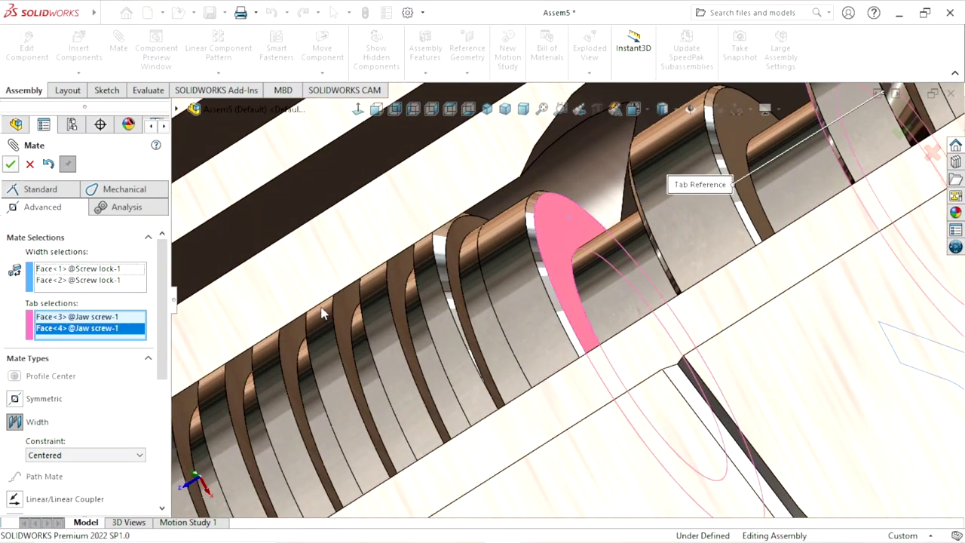
key(Return)
scroll(431, 362, down, 5)
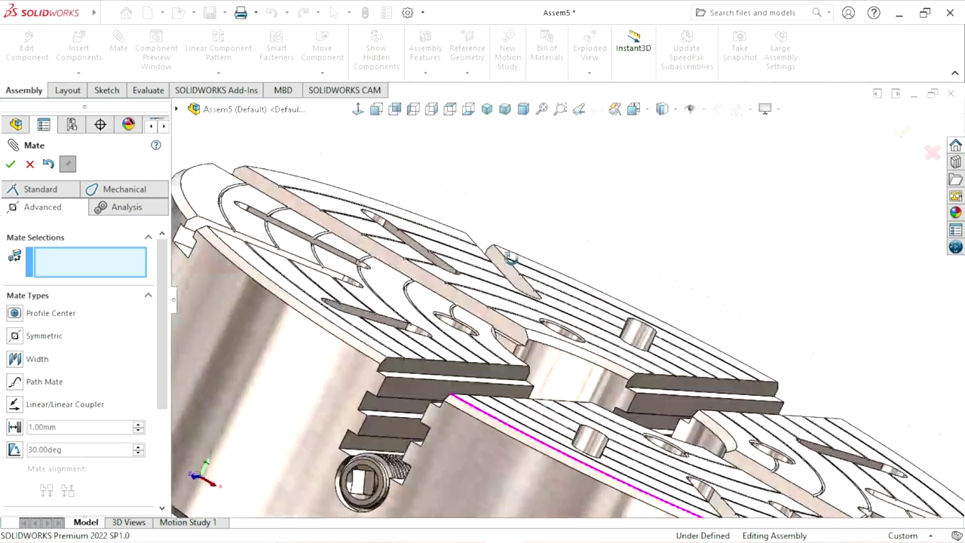
Make the Screw lock's end face coincident with the chuck body's flat face
scroll(511, 257, up, 5)
middle_drag(480, 448, 482, 362)
scroll(482, 340, down, 3)
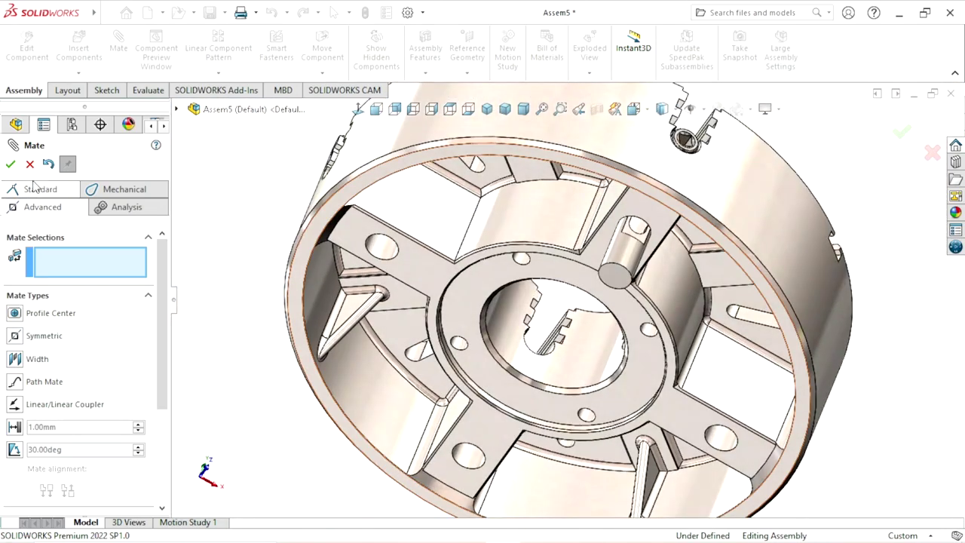
click(33, 188)
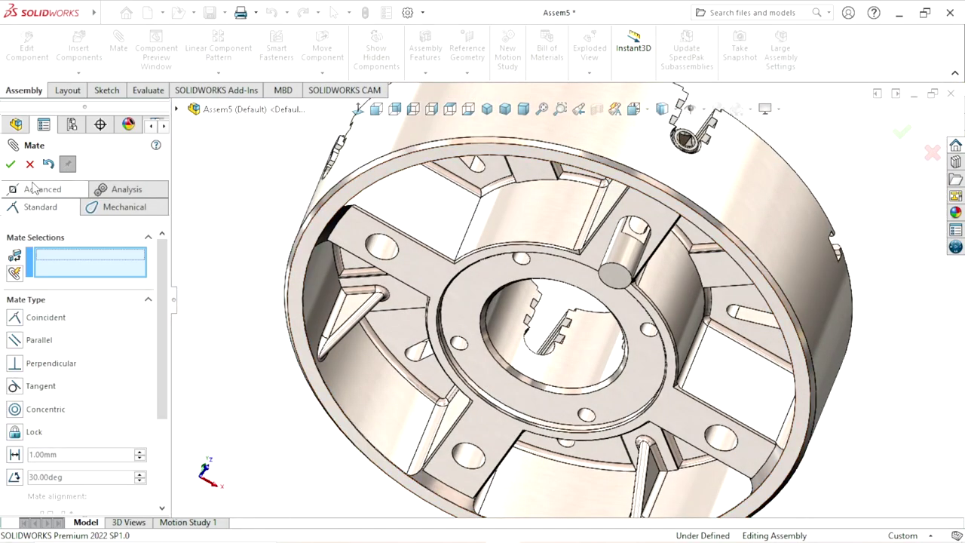
click(621, 282)
scroll(611, 282, down, 3)
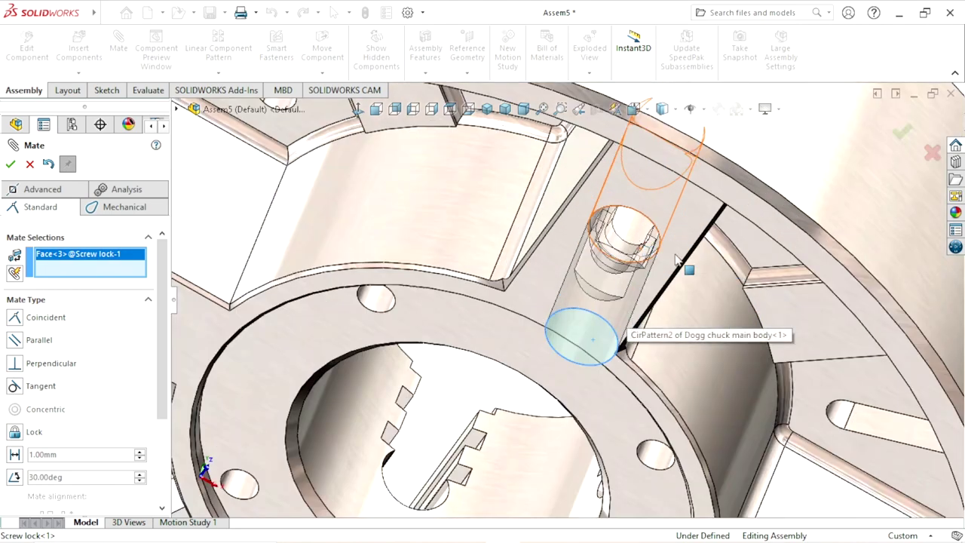
click(685, 217)
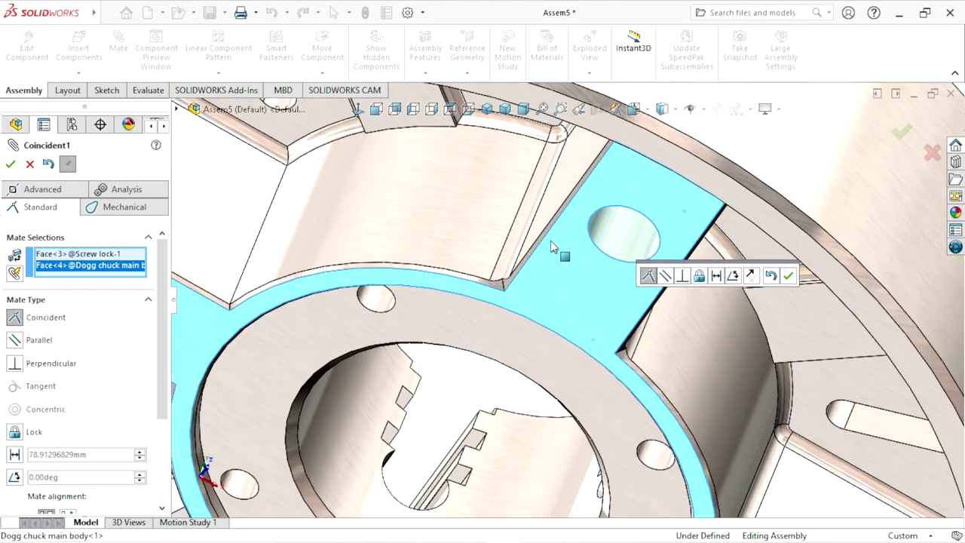
click(788, 276)
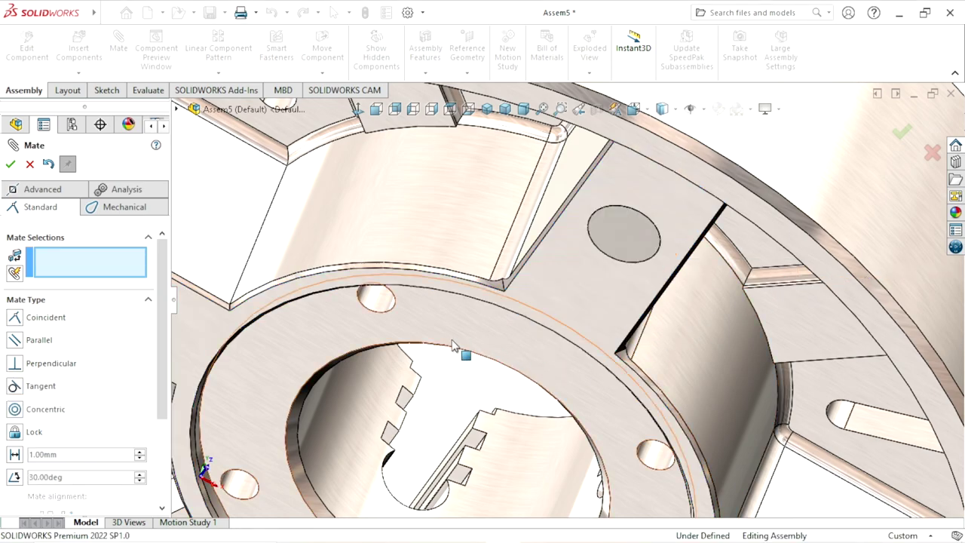
Exit the Mate tool and drag the jaw screw to confirm it spins in its hole
key(f)
key(Escape)
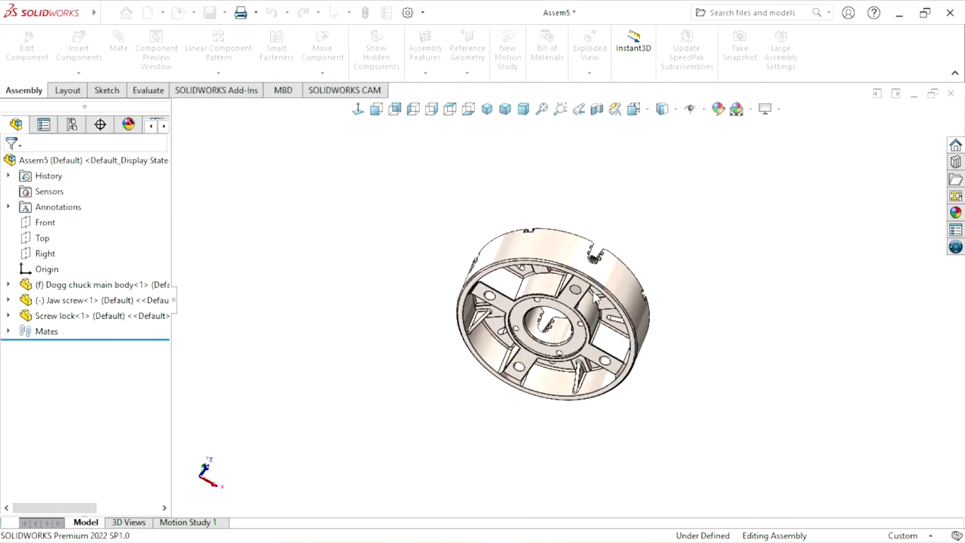
middle_drag(620, 271, 549, 331)
scroll(549, 331, down, 5)
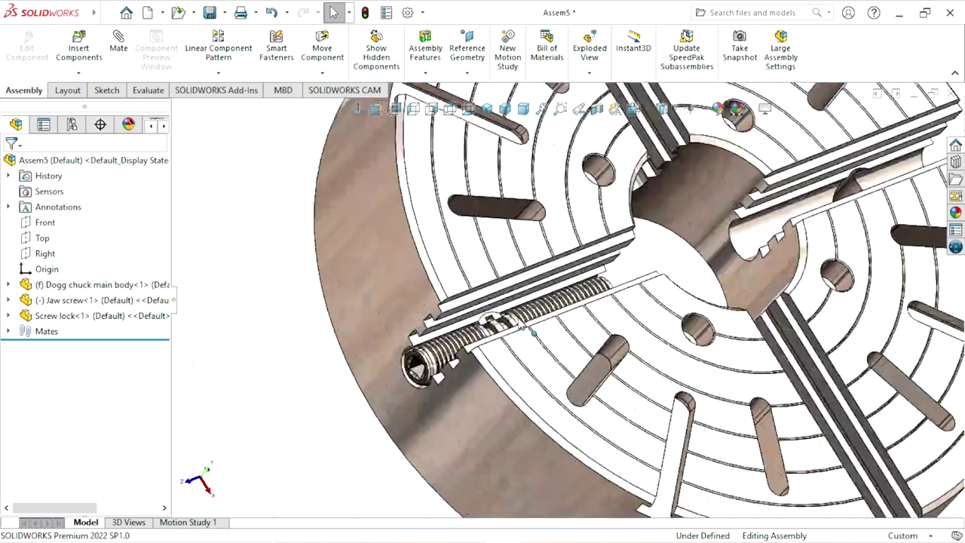
scroll(497, 336, down, 5)
scroll(478, 339, down, 3)
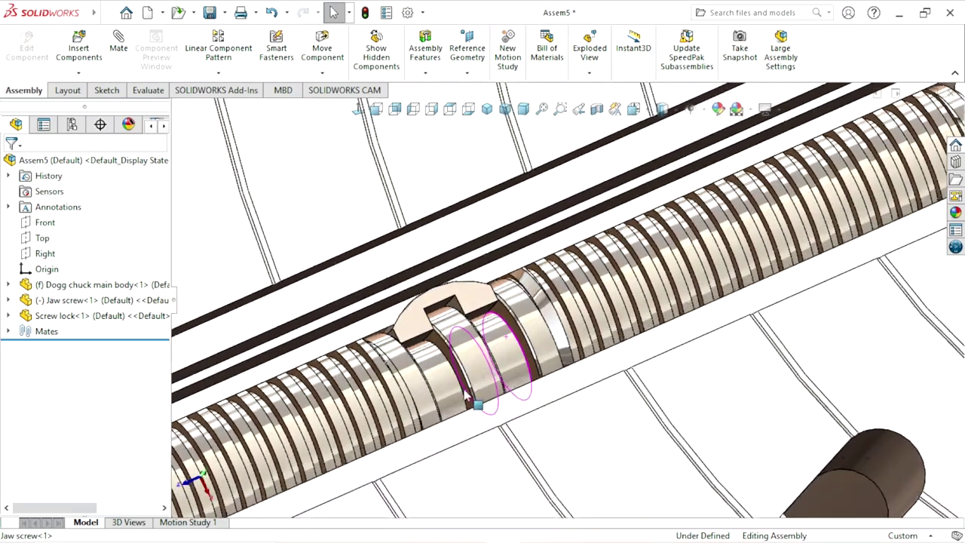
scroll(474, 341, up, 3)
scroll(467, 340, up, 3)
scroll(468, 342, up, 3)
scroll(493, 394, up, 3)
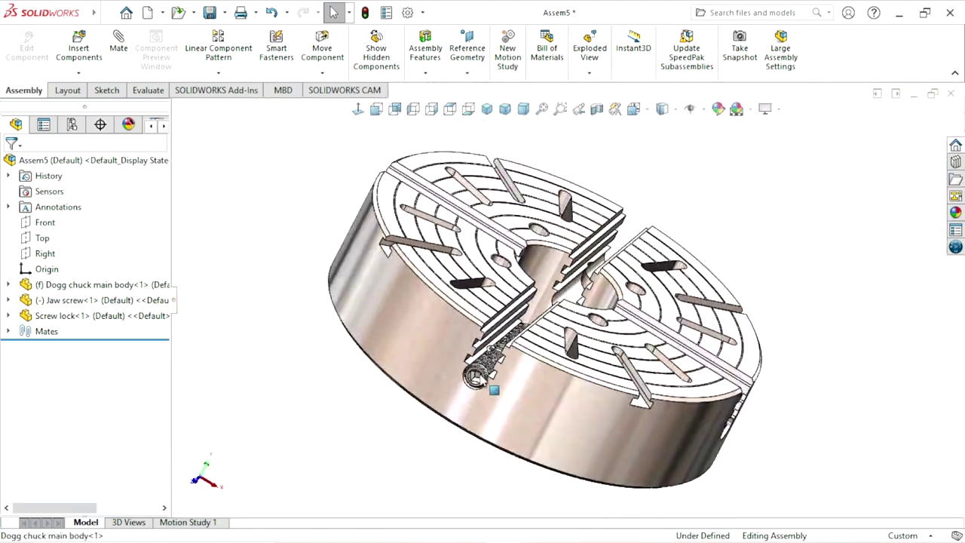
scroll(498, 392, down, 5)
scroll(542, 331, down, 3)
mouse_move(509, 286)
mouse_down()
mouse_move(367, 303)
mouse_move(442, 218)
mouse_move(414, 395)
mouse_move(426, 379)
mouse_up()
Tilt the view down onto the chuck and begin inserting another component
scroll(474, 273, up, 5)
scroll(465, 373, up, 3)
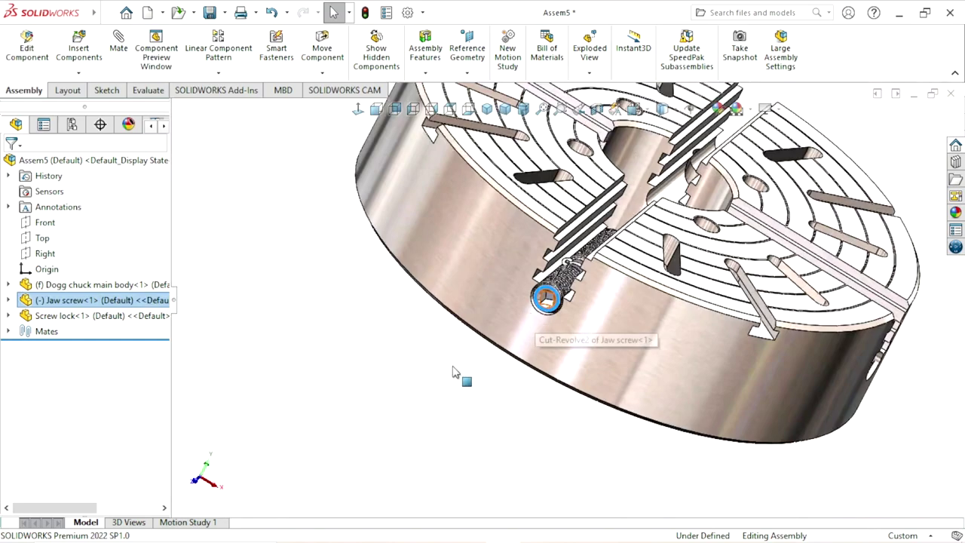
scroll(502, 400, up, 2)
mouse_move(502, 400)
middle_down()
mouse_move(478, 355)
mouse_move(508, 400)
mouse_move(808, 145)
mouse_move(808, 218)
middle_up()
scroll(508, 400, up, 2)
scroll(508, 401, down, 4)
scroll(808, 219, up, 3)
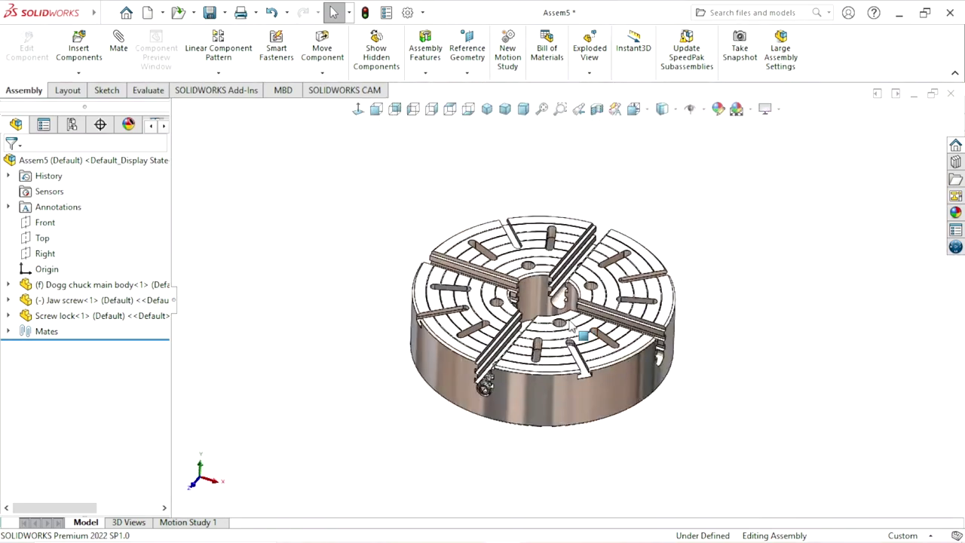
scroll(561, 312, down, 4)
click(79, 57)
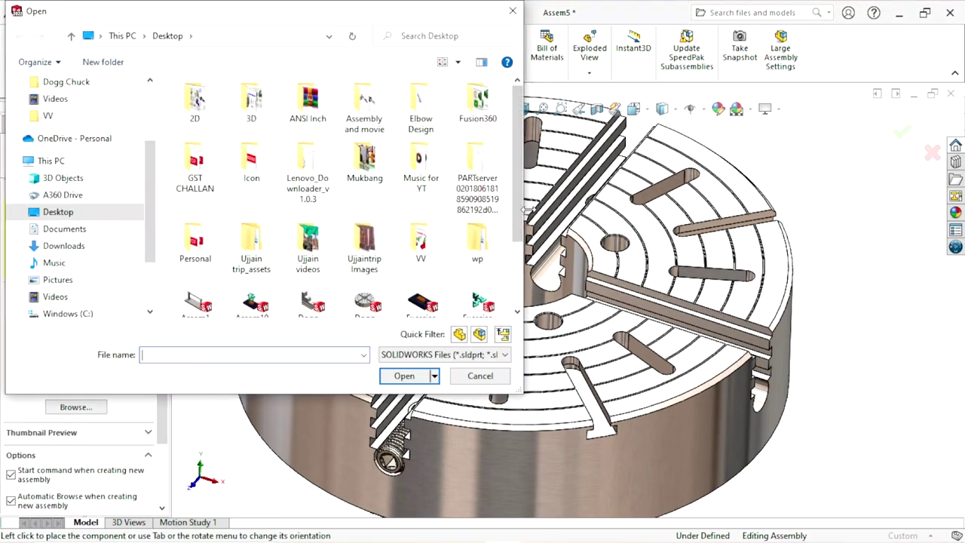
Insert the Dogg Chuck jaw part and place it beside the chuck body
scroll(519, 221, down, 2)
click(307, 248)
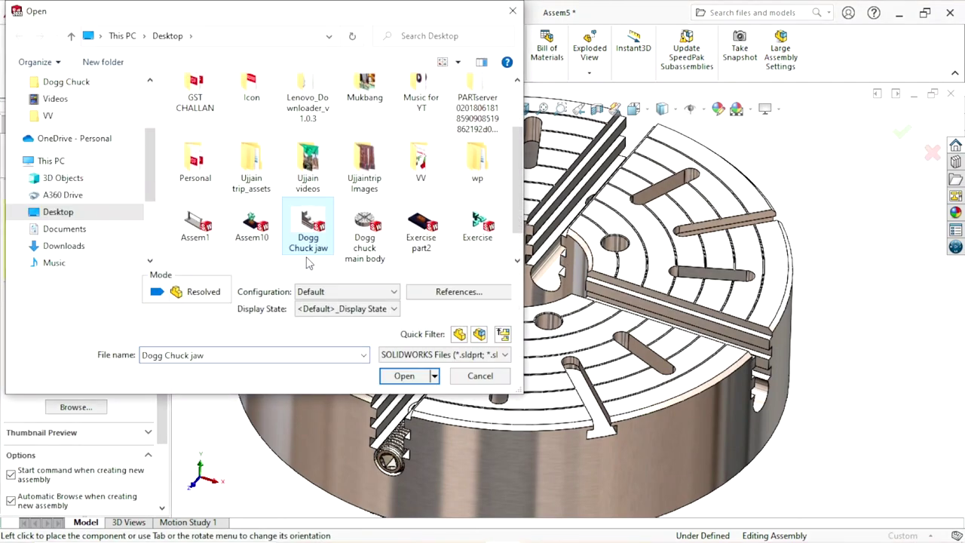
click(404, 376)
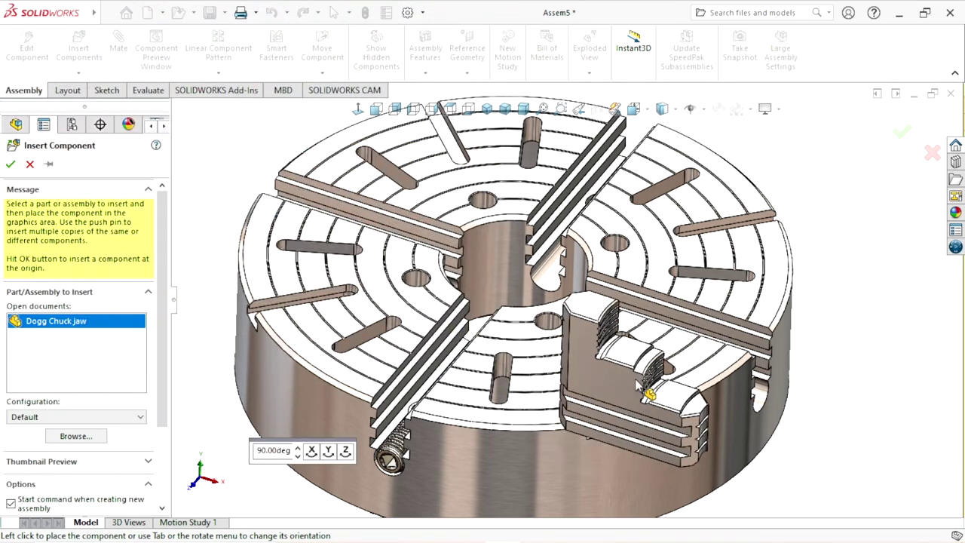
scroll(565, 316, up, 5)
click(434, 313)
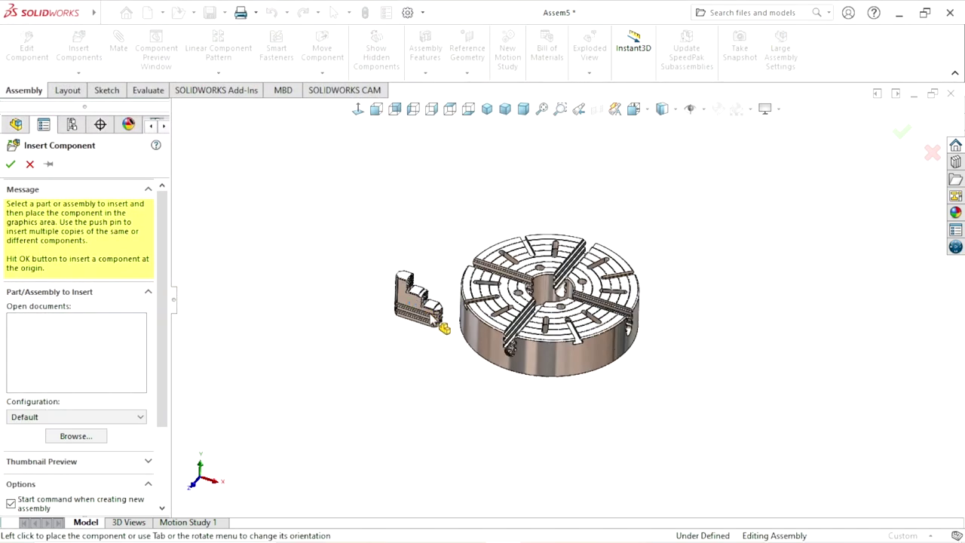
Rotate the jaw upright with Rotate Component, then orbit to a shallower view
scroll(467, 320, down, 3)
click(332, 72)
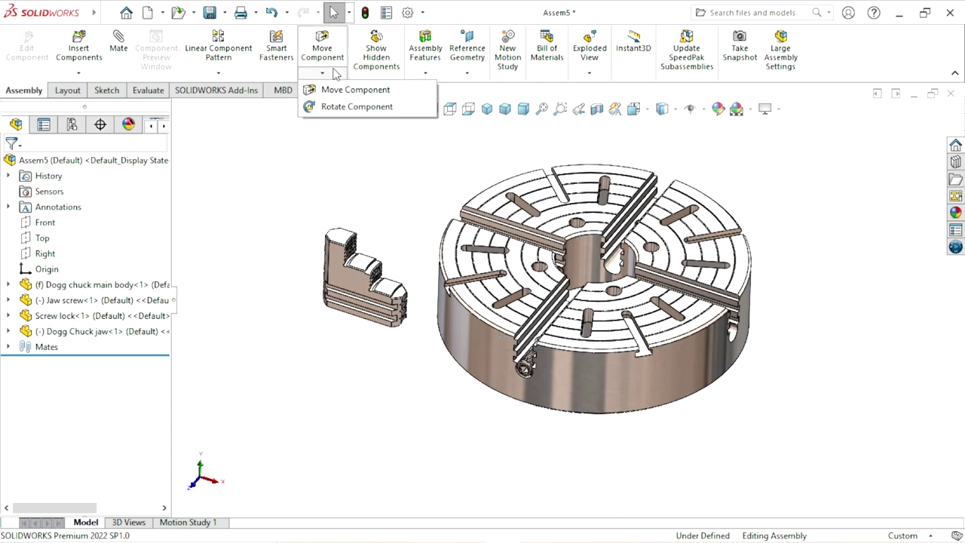
click(319, 106)
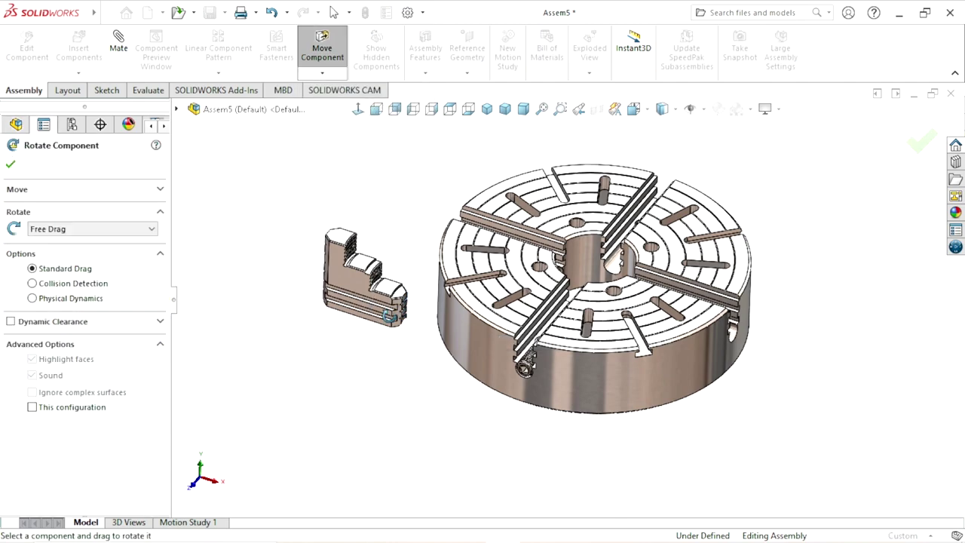
mouse_move(401, 293)
mouse_down()
mouse_move(324, 297)
mouse_move(263, 369)
mouse_move(323, 517)
mouse_move(309, 452)
mouse_up()
scroll(573, 317, up, 1)
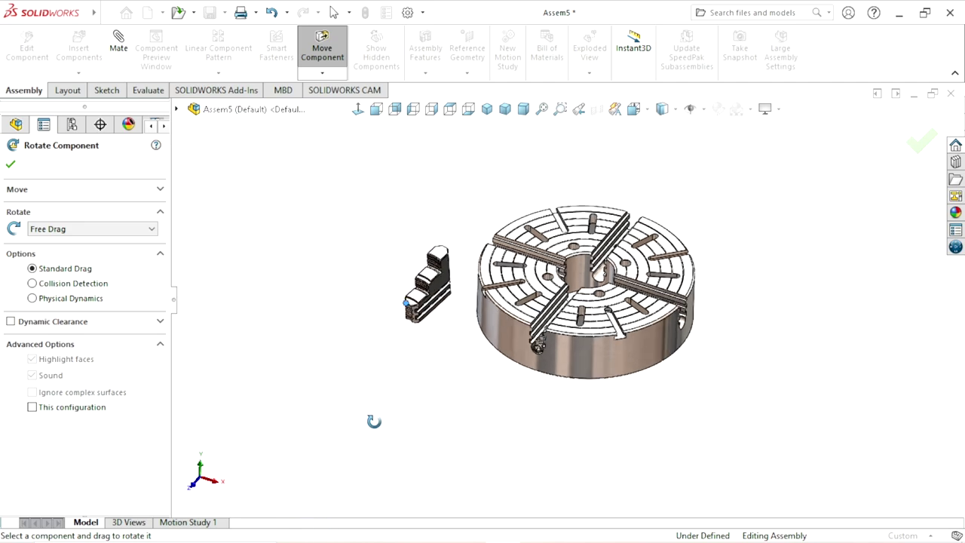
scroll(528, 339, down, 1)
key(Escape)
scroll(454, 377, up, 2)
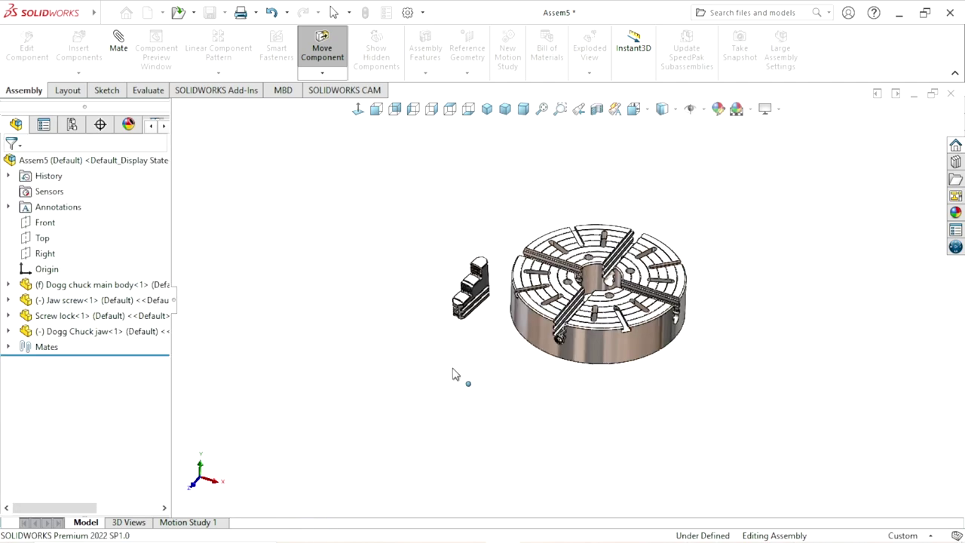
scroll(580, 328, down, 3)
scroll(507, 256, down, 1)
middle_drag(401, 334, 321, 272)
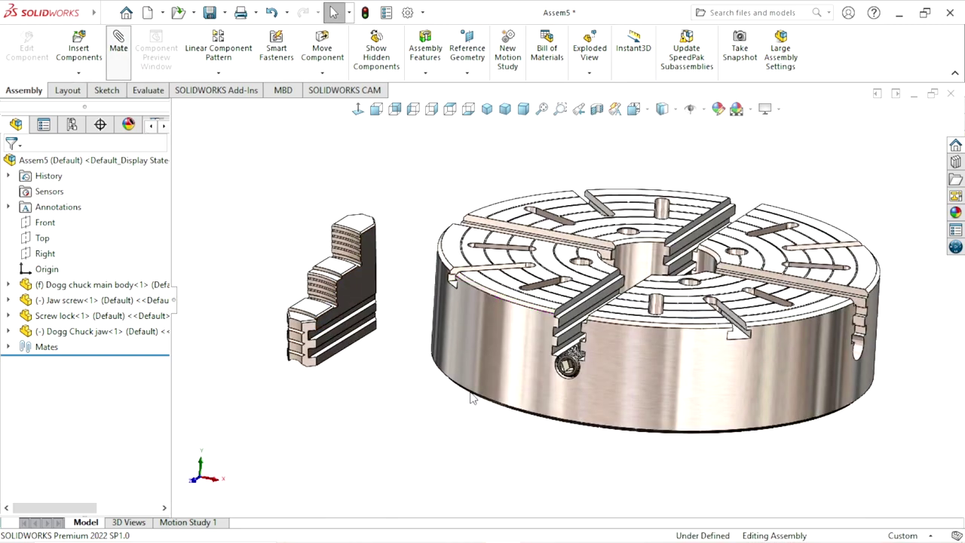
Select the jaw screw's round face as the first mate reference
scroll(585, 362, down, 2)
scroll(578, 324, down, 4)
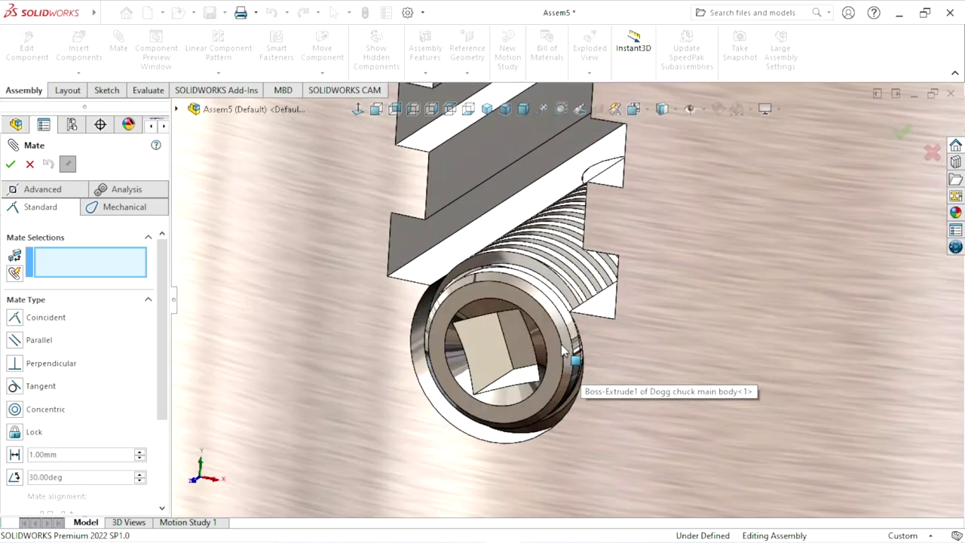
scroll(578, 315, up, 3)
scroll(578, 316, down, 4)
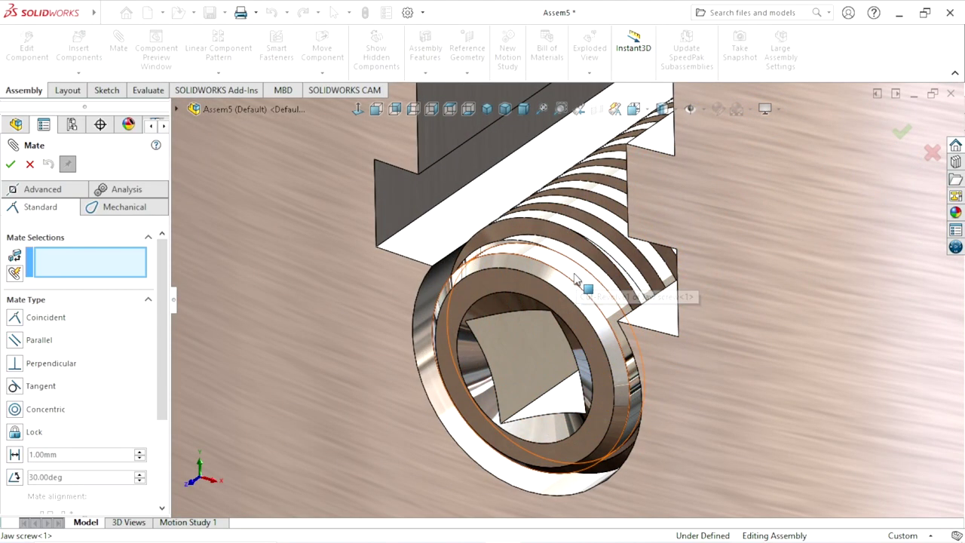
click(592, 311)
scroll(582, 362, up, 2)
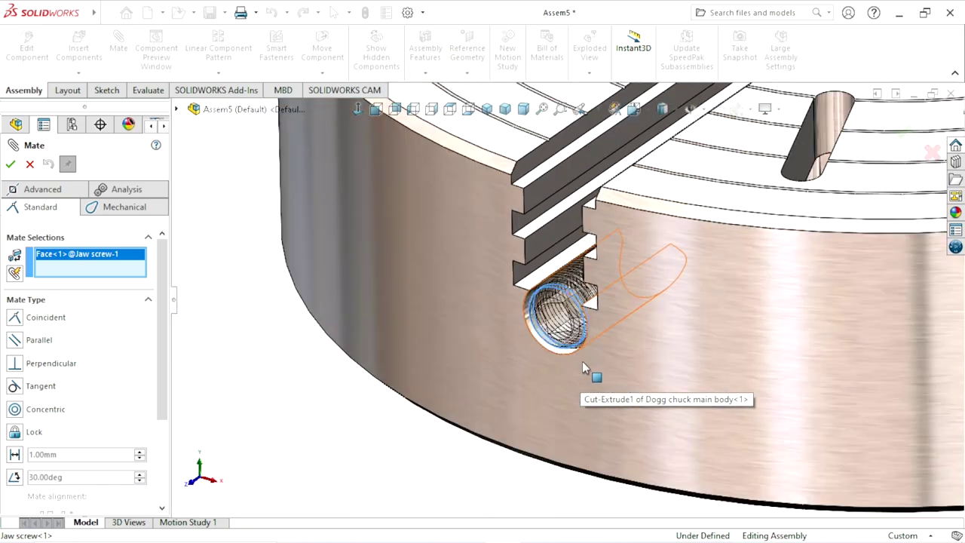
scroll(582, 361, up, 3)
middle_drag(442, 242, 445, 265)
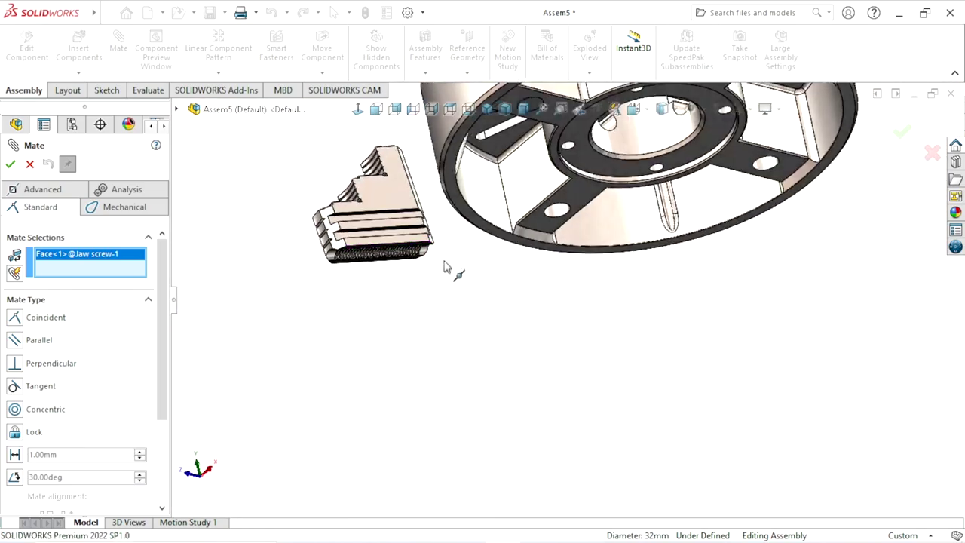
Pair it with the jaw's threaded hole face and accept the Concentric3 mate
scroll(445, 266, down, 3)
scroll(519, 305, down, 3)
click(525, 266)
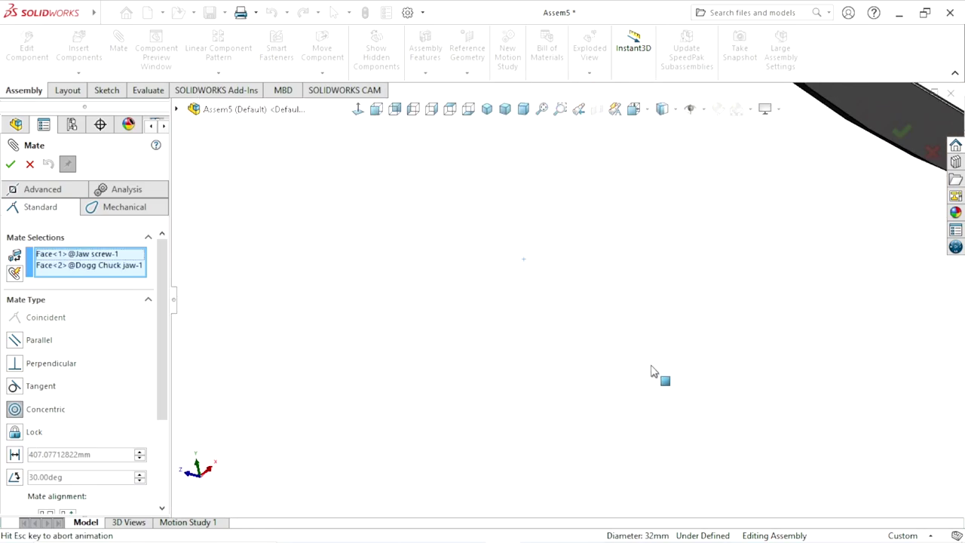
scroll(422, 321, up, 3)
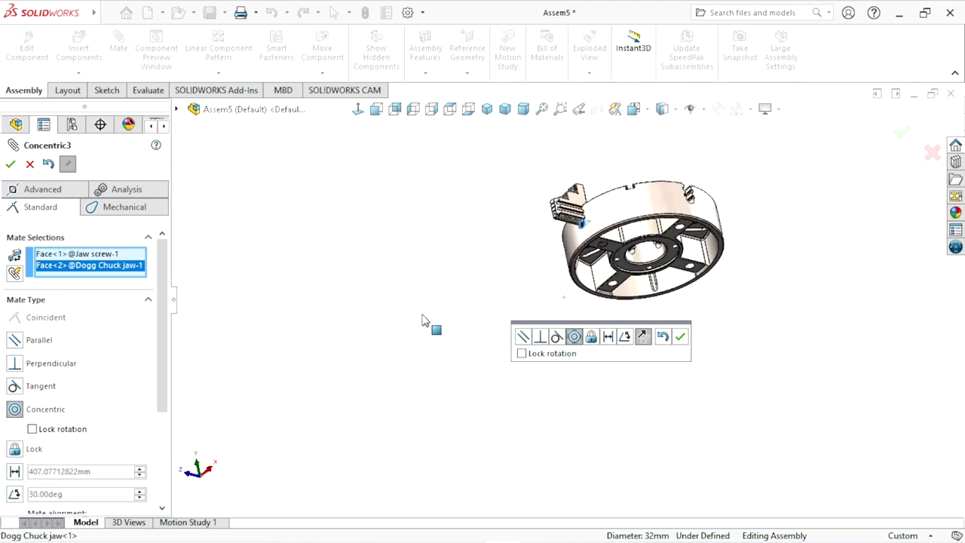
scroll(613, 226, down, 2)
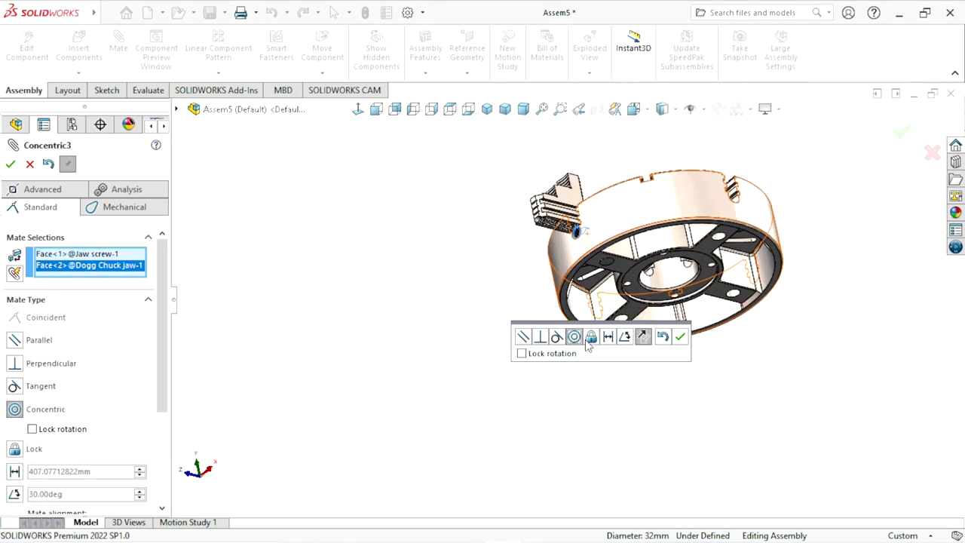
click(682, 340)
scroll(553, 387, up, 2)
middle_drag(458, 327, 566, 364)
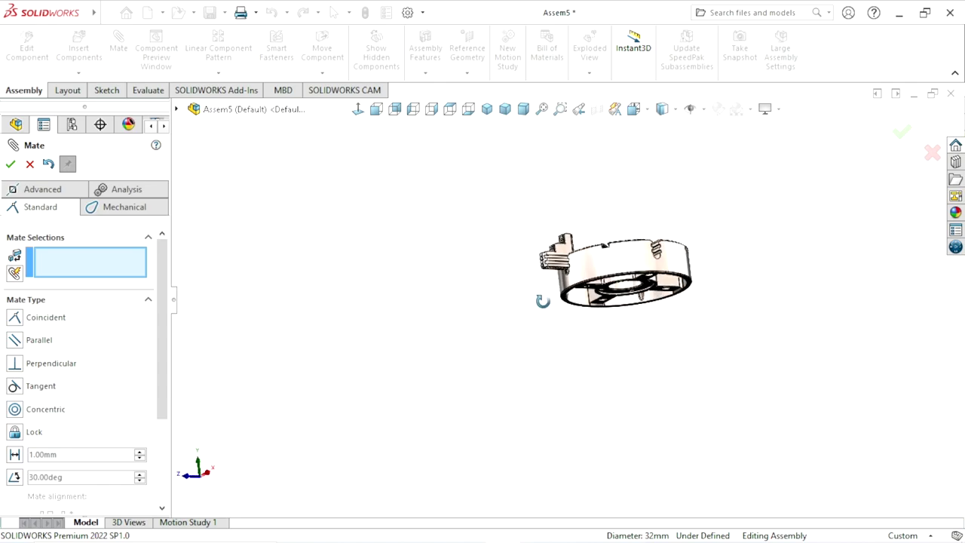
scroll(596, 272, down, 8)
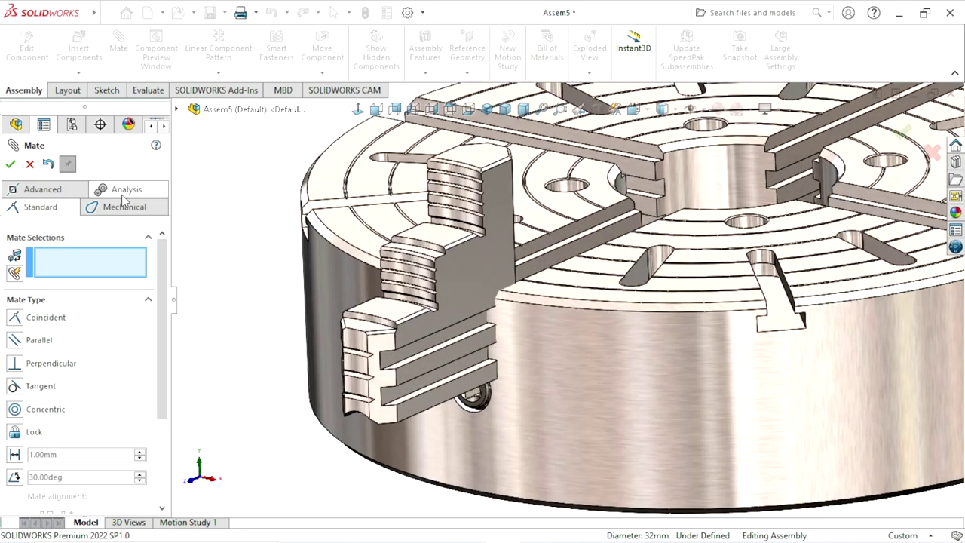
Start an advanced Width mate and pick both side faces of the jaw
click(37, 192)
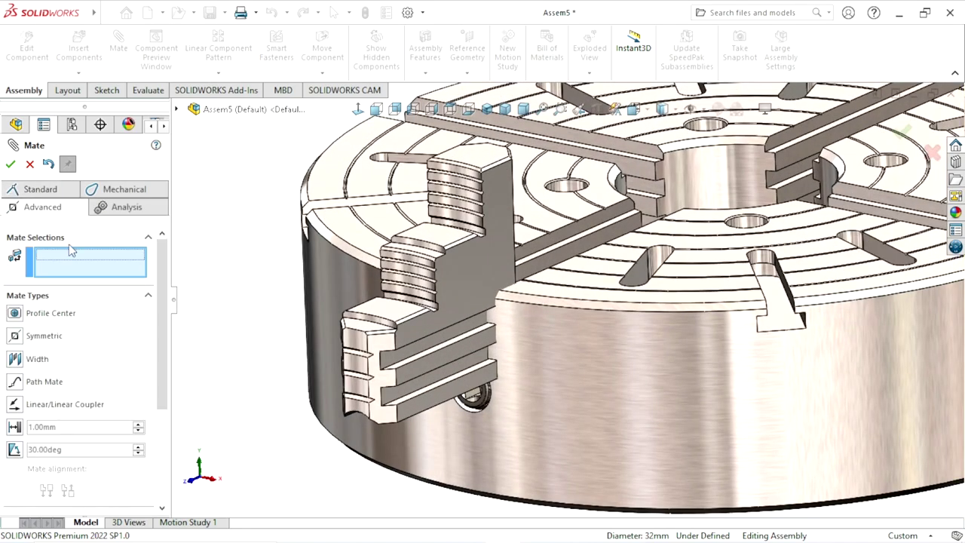
click(15, 358)
scroll(482, 290, down, 2)
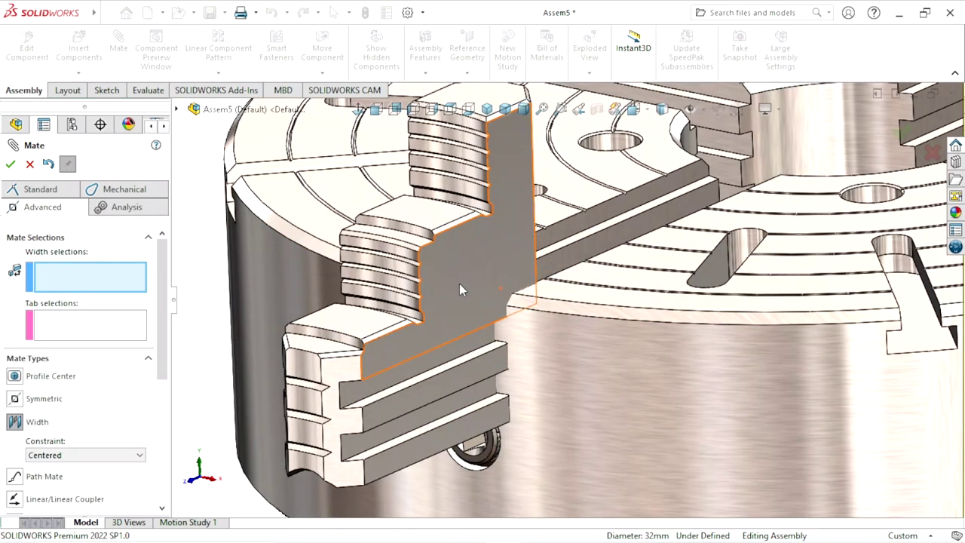
click(458, 283)
middle_drag(459, 284, 322, 256)
click(322, 256)
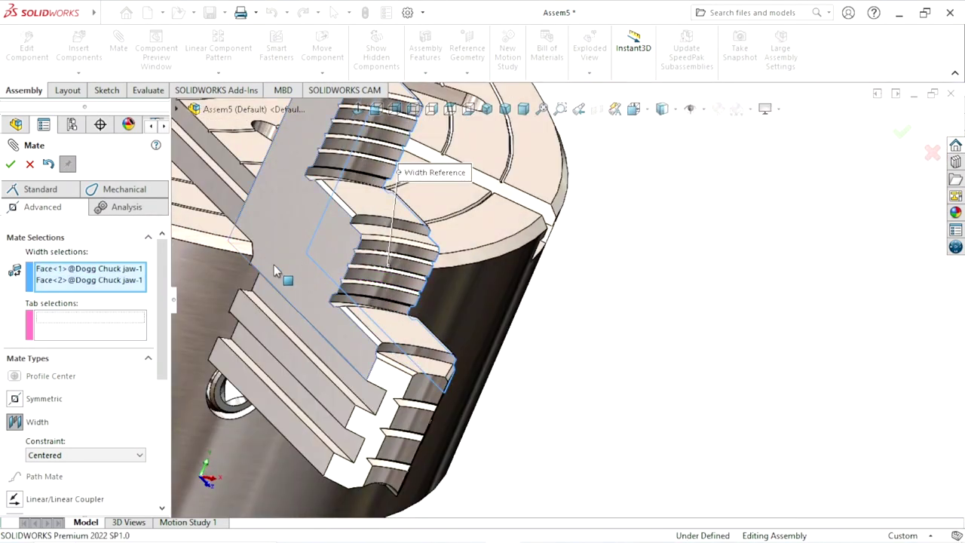
Pick both slot walls on the chuck body and accept the centred Width3 mate
click(214, 153)
scroll(448, 259, up, 3)
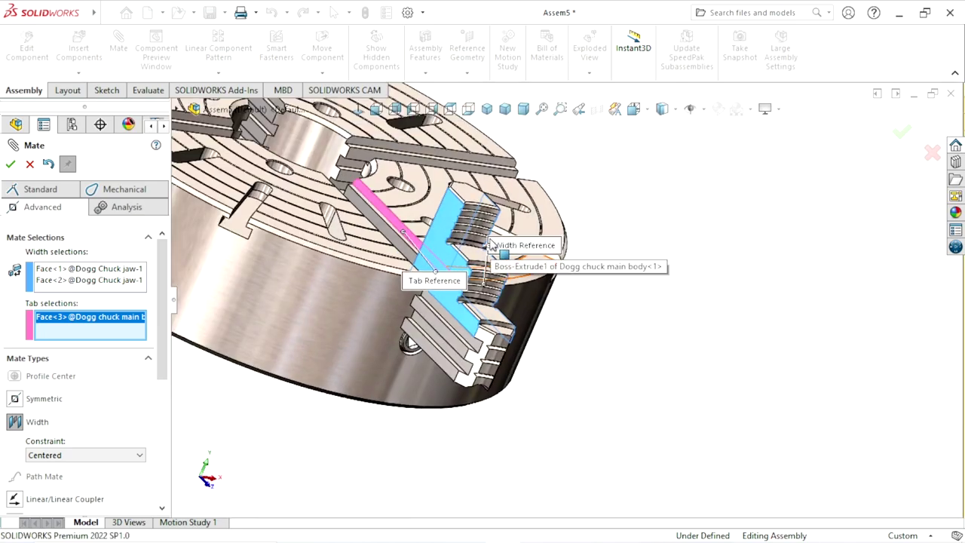
middle_drag(484, 254, 631, 230)
scroll(631, 230, down, 5)
scroll(632, 229, down, 2)
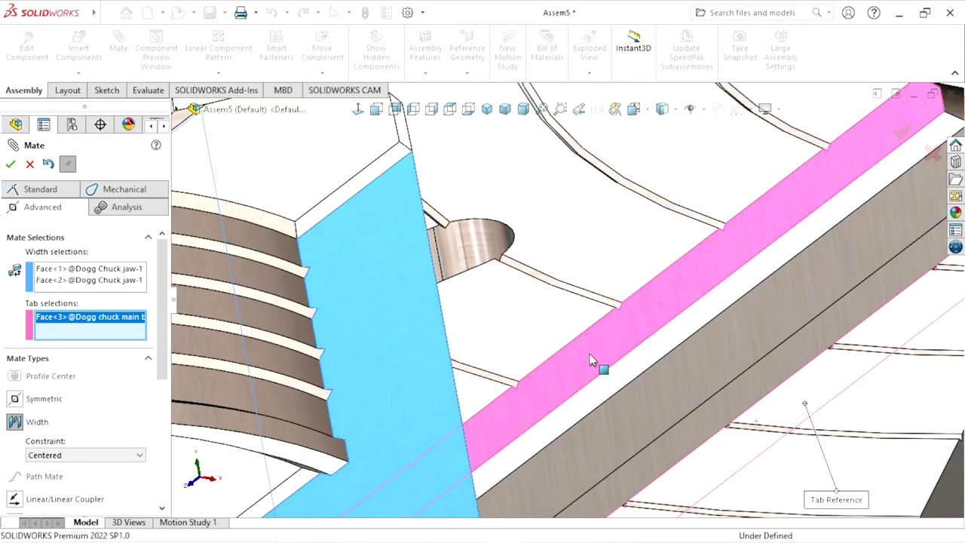
click(598, 363)
scroll(595, 366, up, 3)
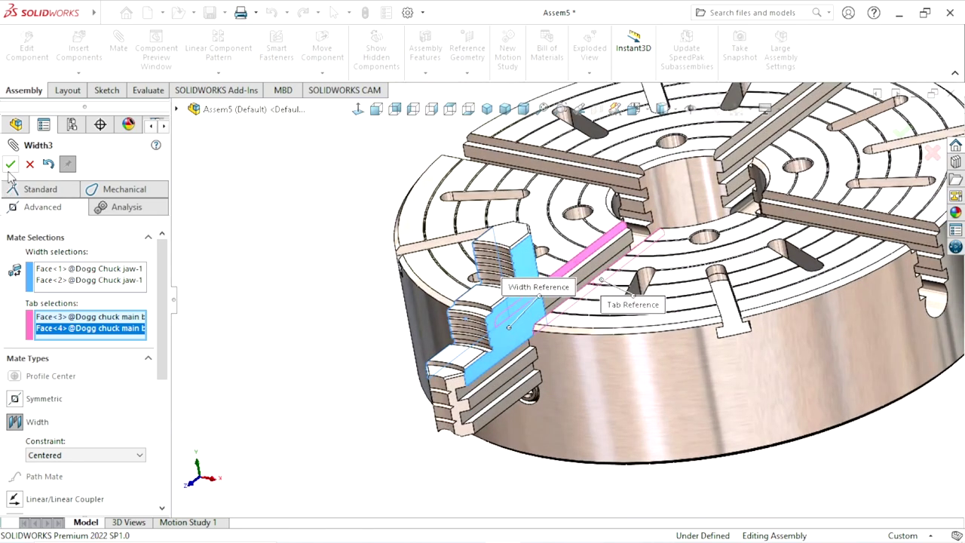
click(9, 171)
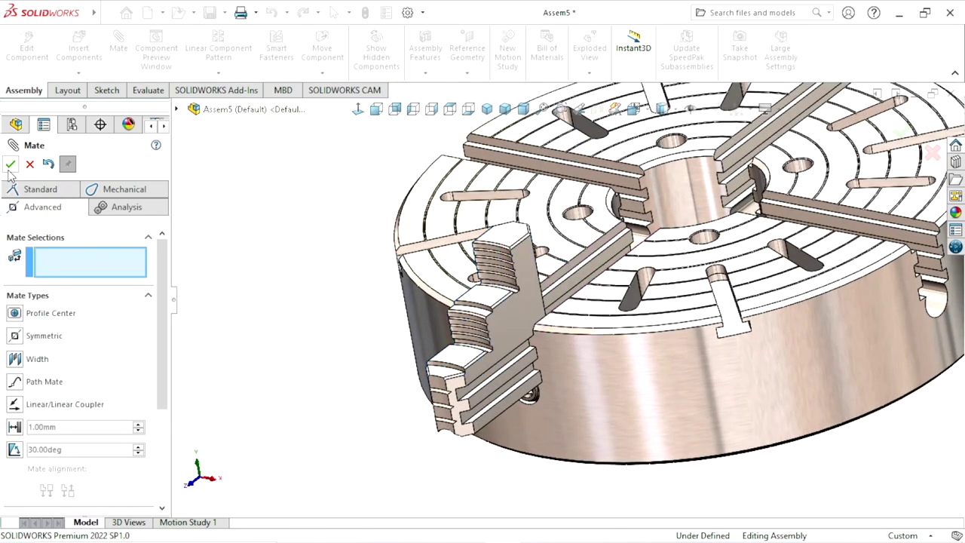
click(117, 193)
scroll(319, 355, up, 3)
Choose a Screw mechanical mate and pick the jaw's threaded face
scroll(548, 326, down, 2)
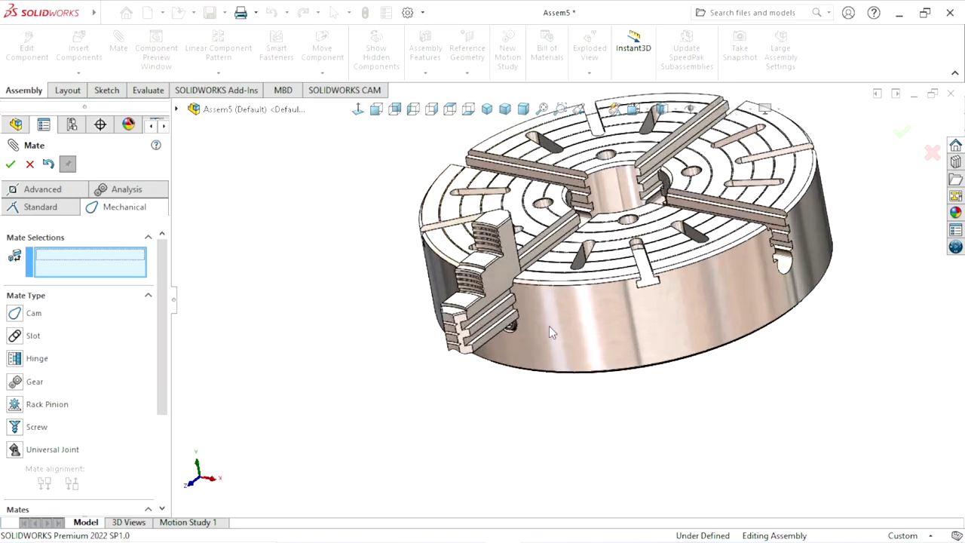
scroll(531, 294, down, 3)
scroll(494, 365, down, 3)
middle_drag(495, 370, 51, 385)
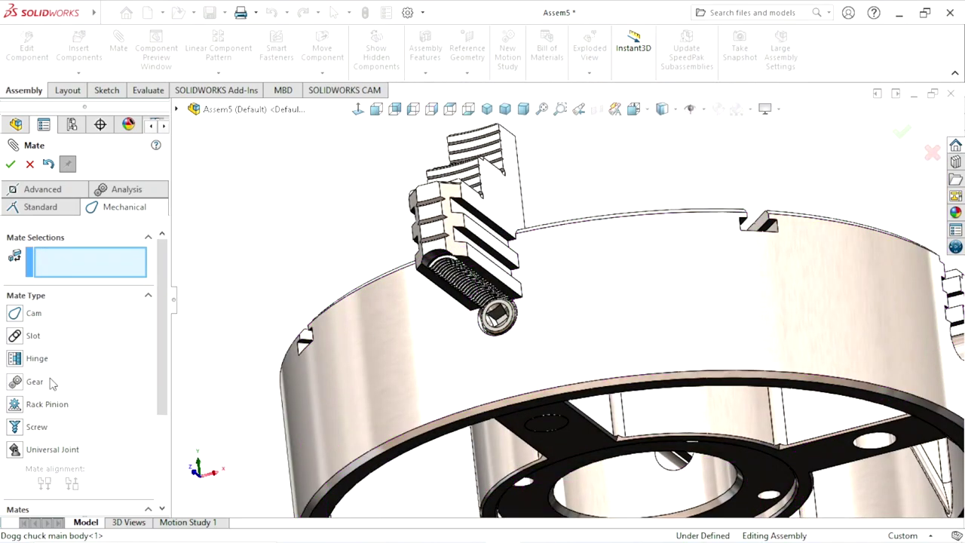
click(15, 427)
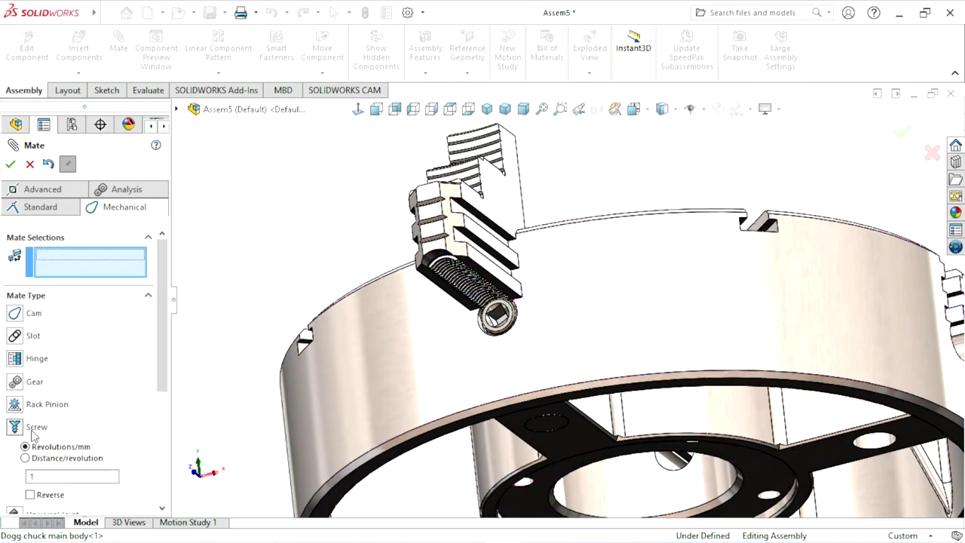
scroll(404, 326, down, 3)
scroll(405, 325, down, 2)
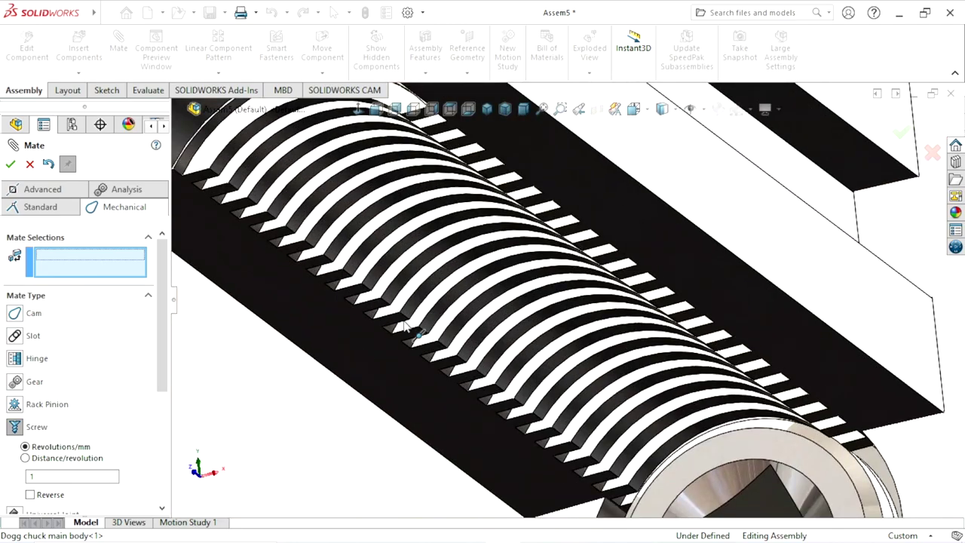
click(427, 264)
scroll(519, 316, up, 2)
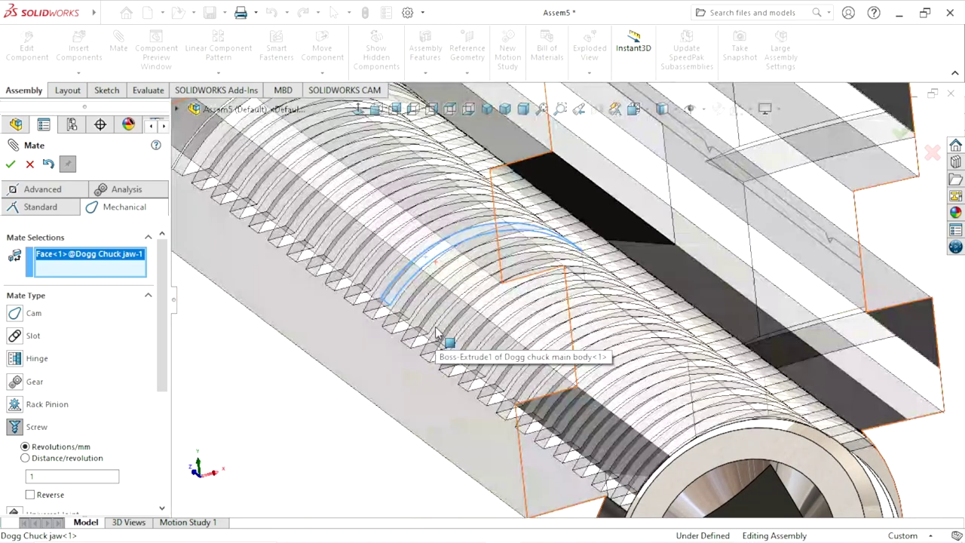
scroll(527, 317, up, 3)
scroll(631, 309, up, 3)
middle_drag(631, 309, 601, 390)
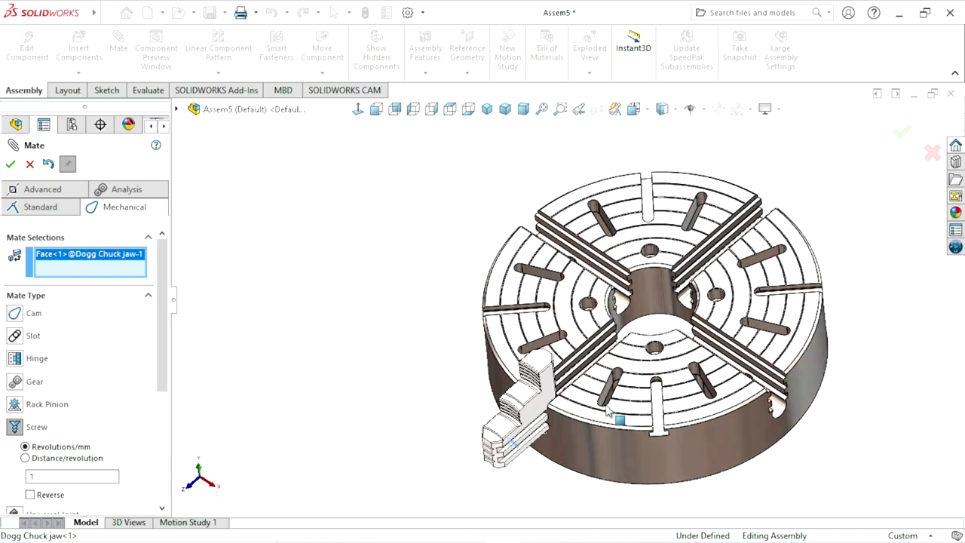
Pick the jaw screw's threaded face as the second screw mate reference
scroll(600, 389, down, 3)
scroll(601, 390, down, 2)
scroll(596, 309, down, 3)
scroll(609, 305, down, 3)
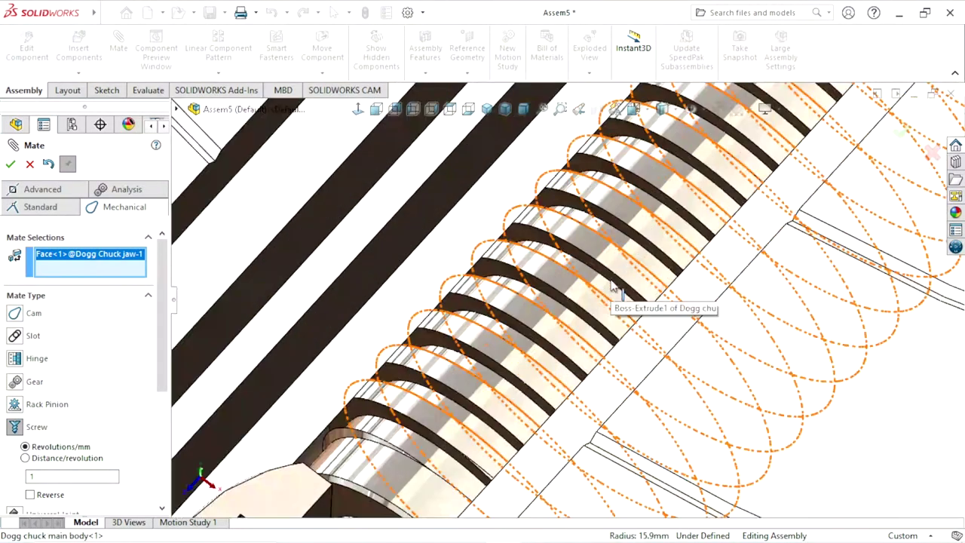
click(576, 300)
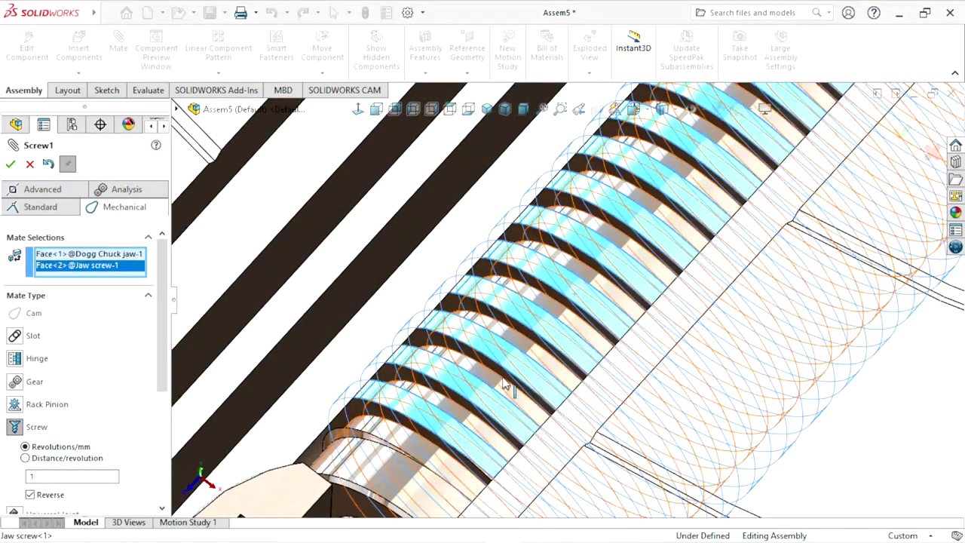
scroll(573, 324, up, 3)
scroll(556, 392, up, 3)
middle_drag(555, 393, 561, 327)
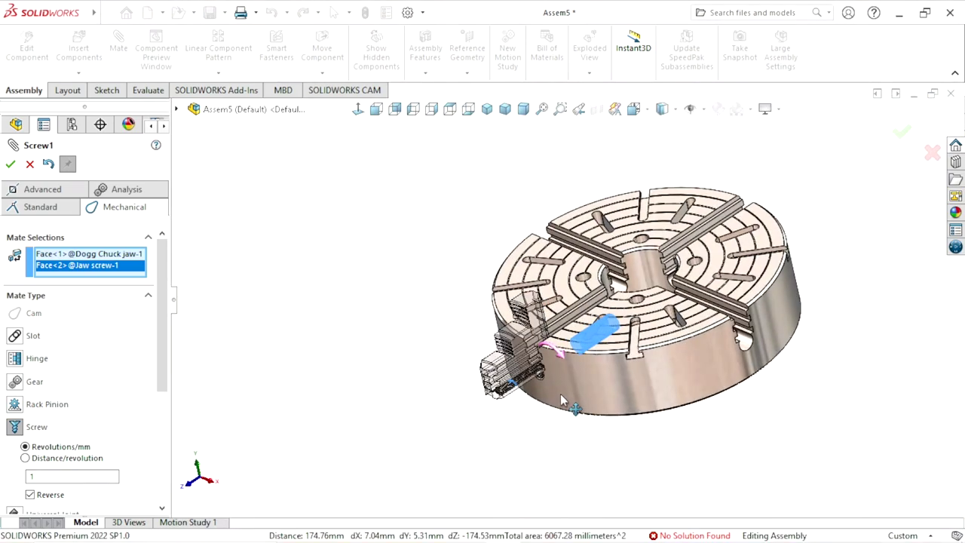
scroll(560, 327, down, 3)
scroll(560, 327, down, 2)
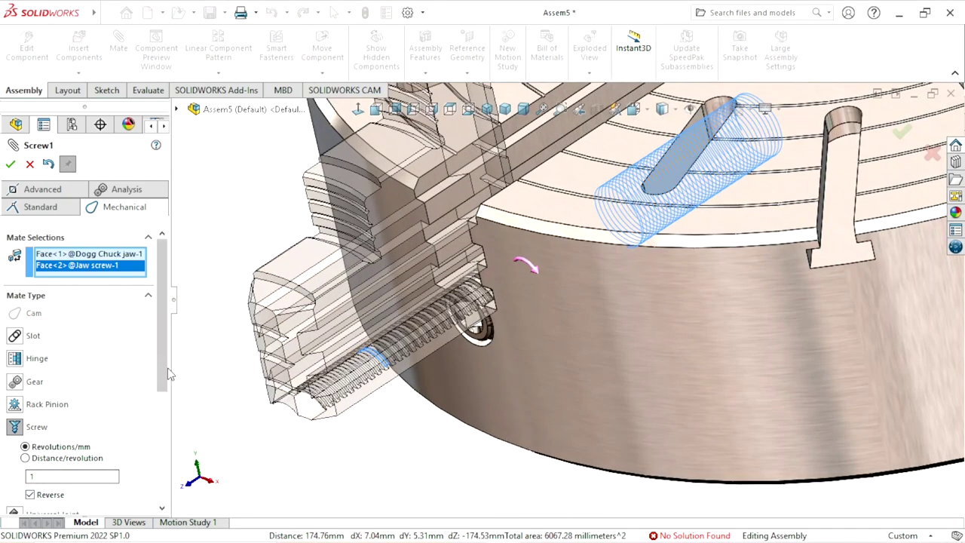
scroll(37, 459, down, 2)
scroll(35, 437, down, 2)
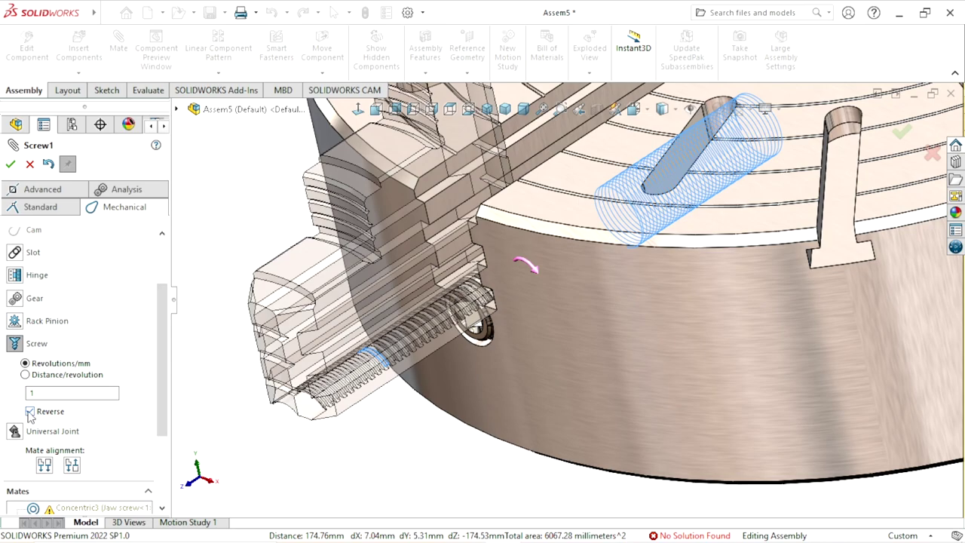
Uncheck Reverse, set the screw value to 5.08, and accept Screw1
click(29, 412)
click(56, 394)
text(5.08)
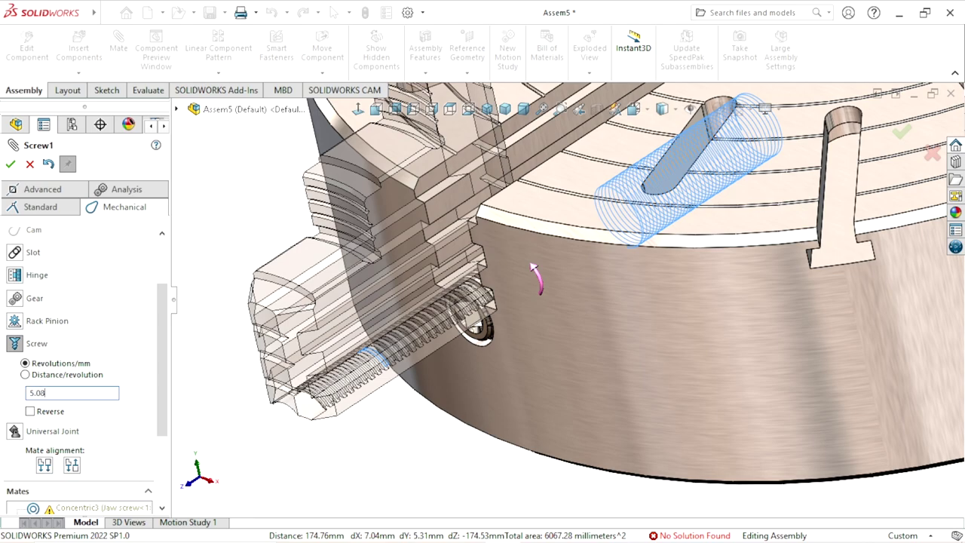
click(11, 164)
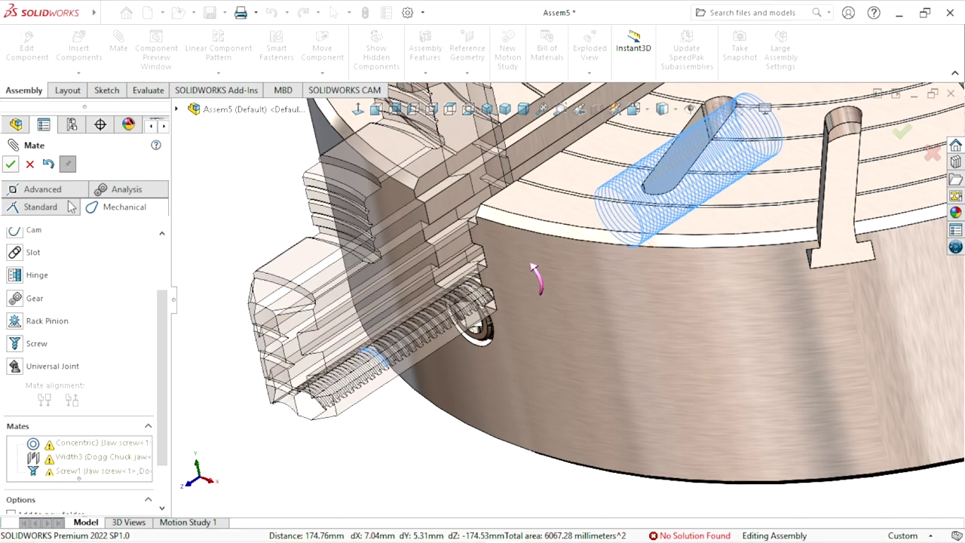
scroll(394, 422, up, 5)
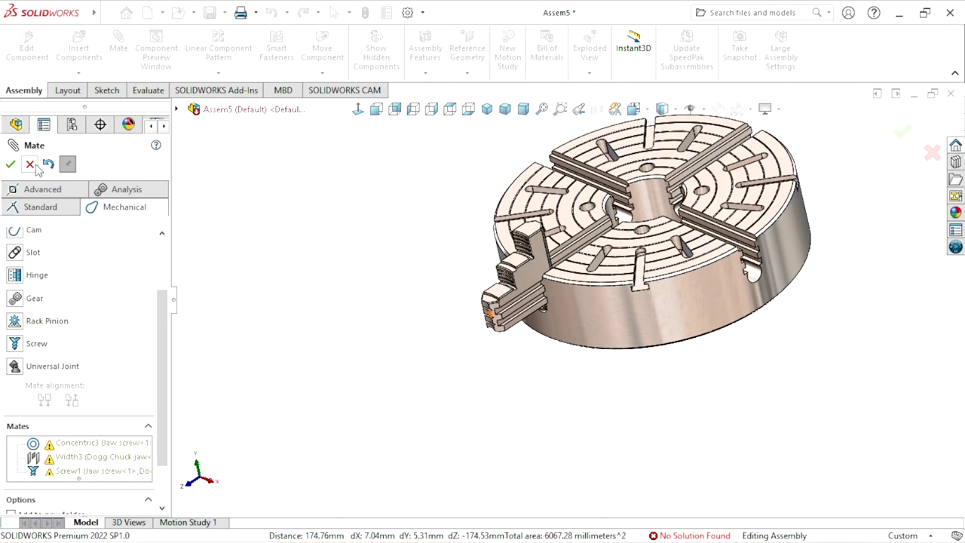
click(30, 164)
Suppress the Concentric3 mate in the FeatureManager Mates folder
scroll(491, 343, down, 3)
scroll(491, 343, down, 3)
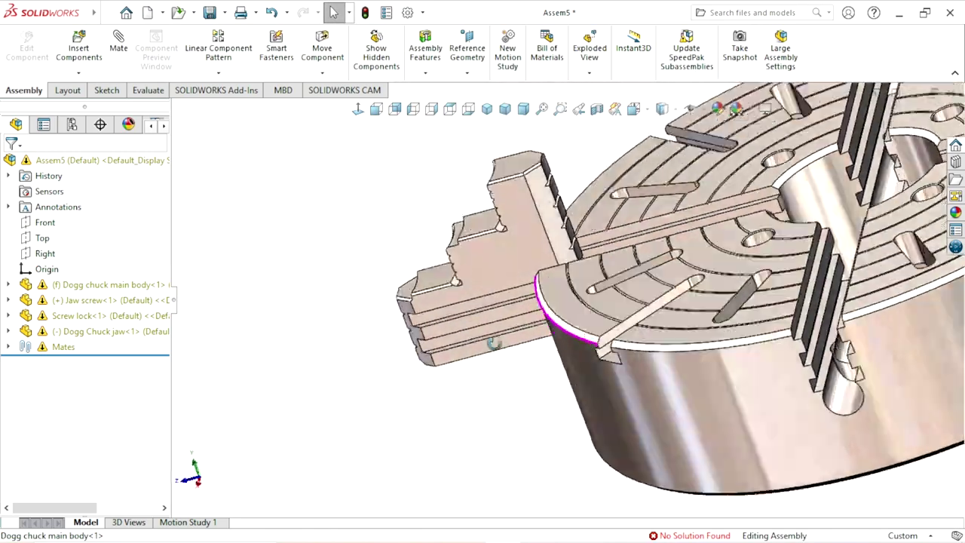
scroll(491, 343, up, 3)
middle_drag(491, 343, 547, 301)
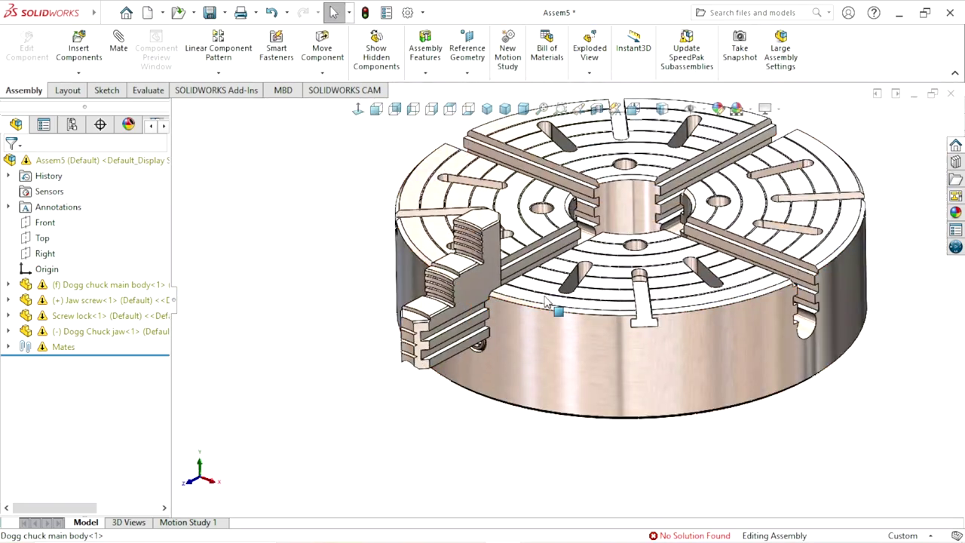
scroll(546, 300, down, 3)
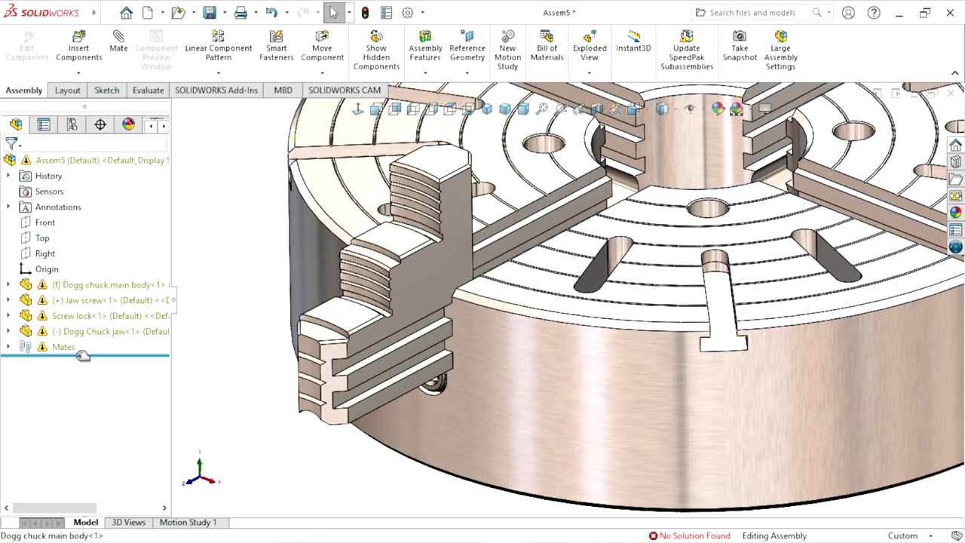
click(7, 348)
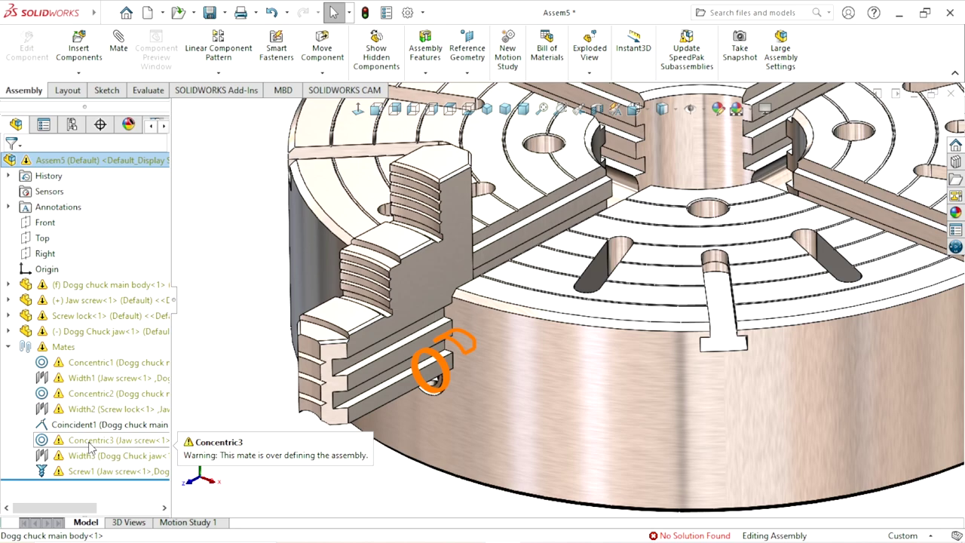
right_click(91, 447)
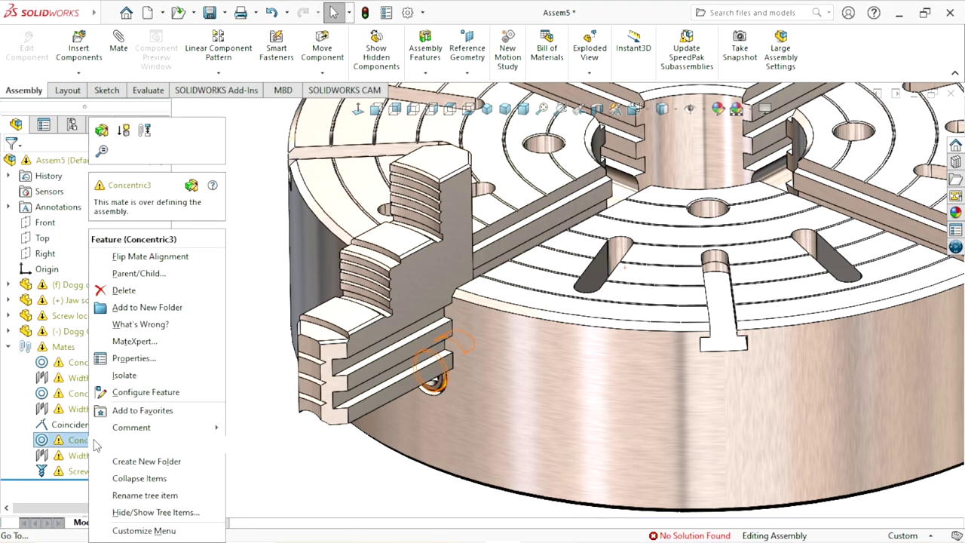
click(124, 131)
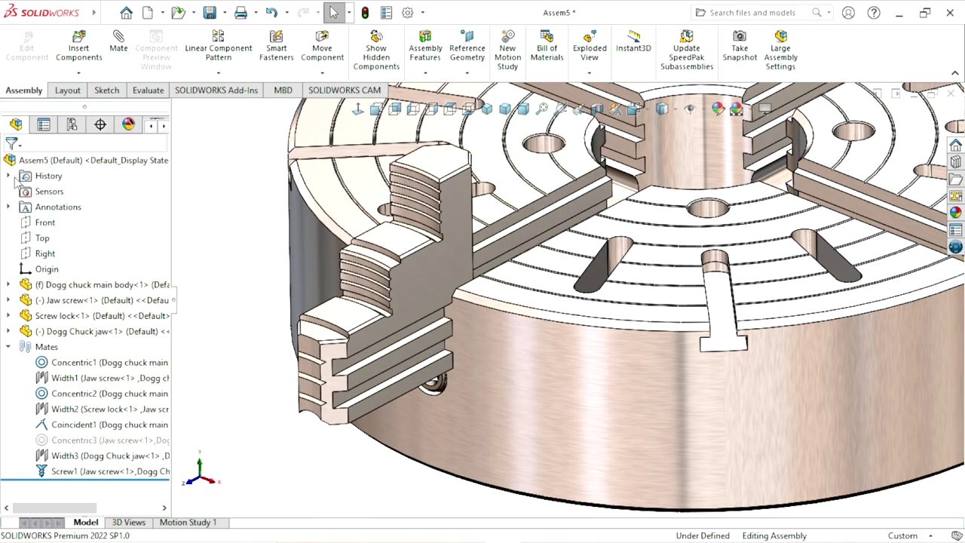
click(8, 346)
Slide the Dogg Chuck jaw inward along its slot toward the centre bore
key(f)
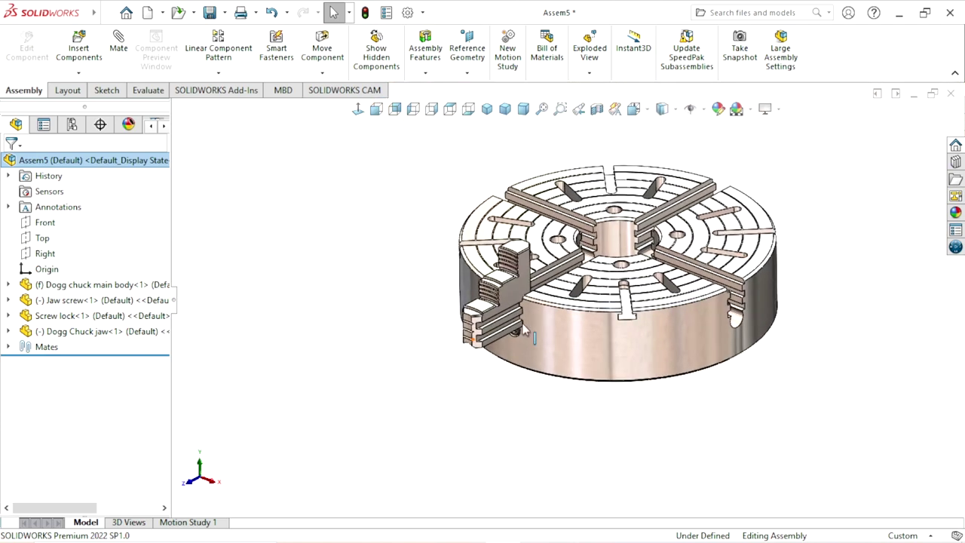
scroll(525, 332, down, 5)
click(456, 305)
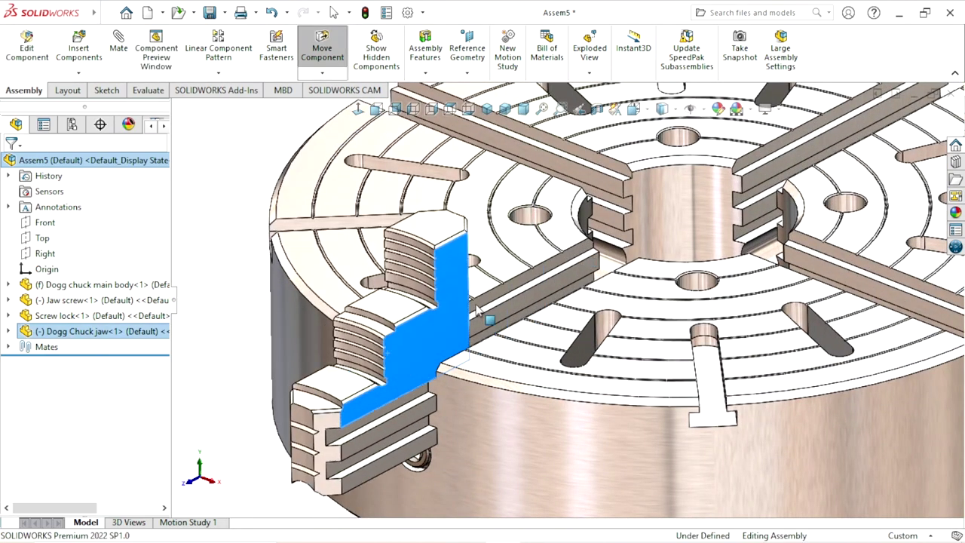
mouse_move(476, 309)
mouse_down()
mouse_move(614, 239)
mouse_move(534, 341)
mouse_up()
key(Escape)
key(f)
scroll(534, 341, down, 5)
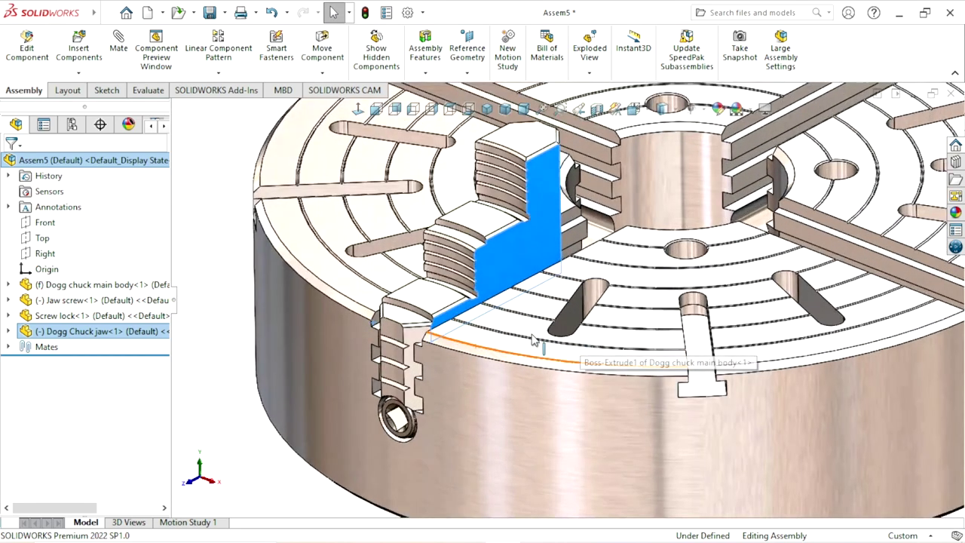
mouse_move(532, 255)
mouse_down()
mouse_move(562, 232)
mouse_move(578, 246)
mouse_up()
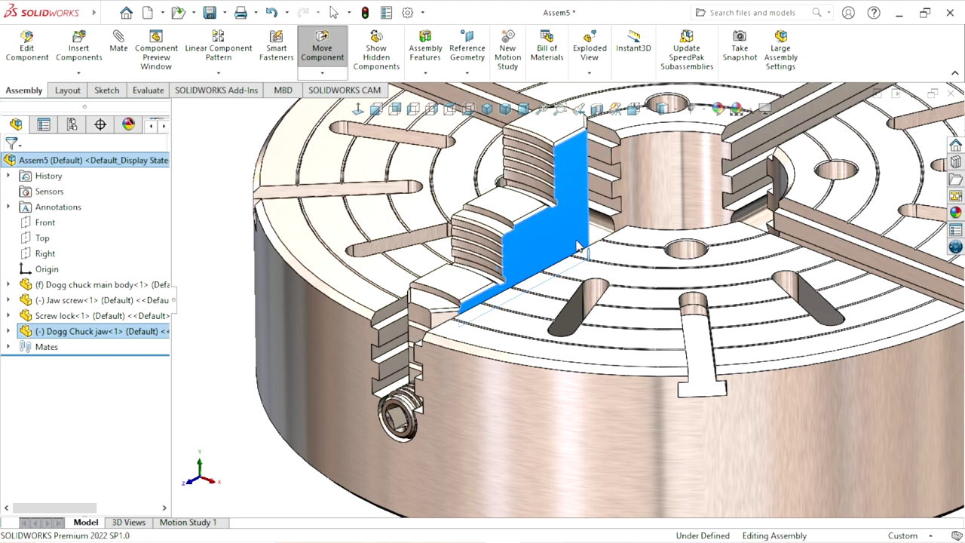
key(Escape)
Turn the jaw screw head to drive the jaw, then zoom to fit
scroll(407, 433, down, 5)
click(437, 377)
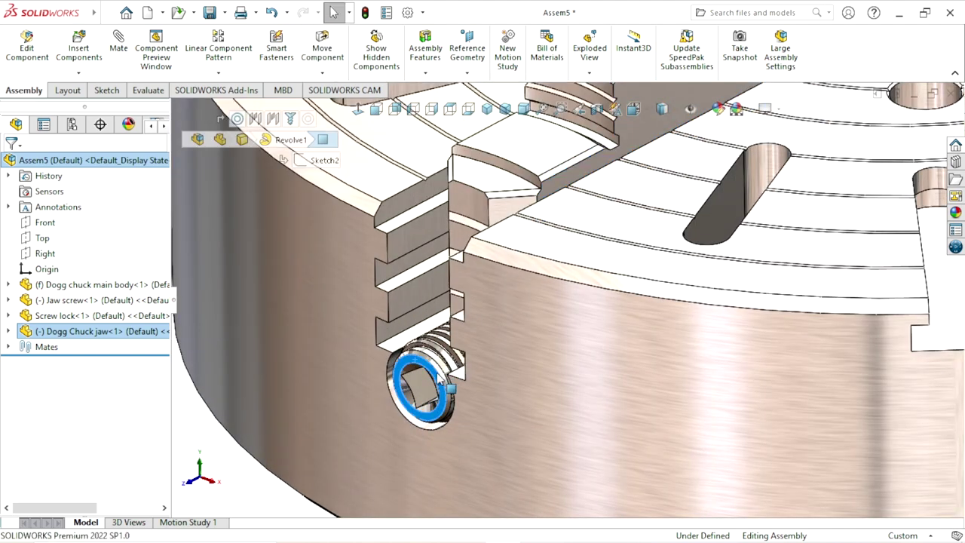
mouse_move(437, 378)
mouse_down()
mouse_move(403, 425)
mouse_move(499, 383)
mouse_move(453, 381)
mouse_up()
key(f)
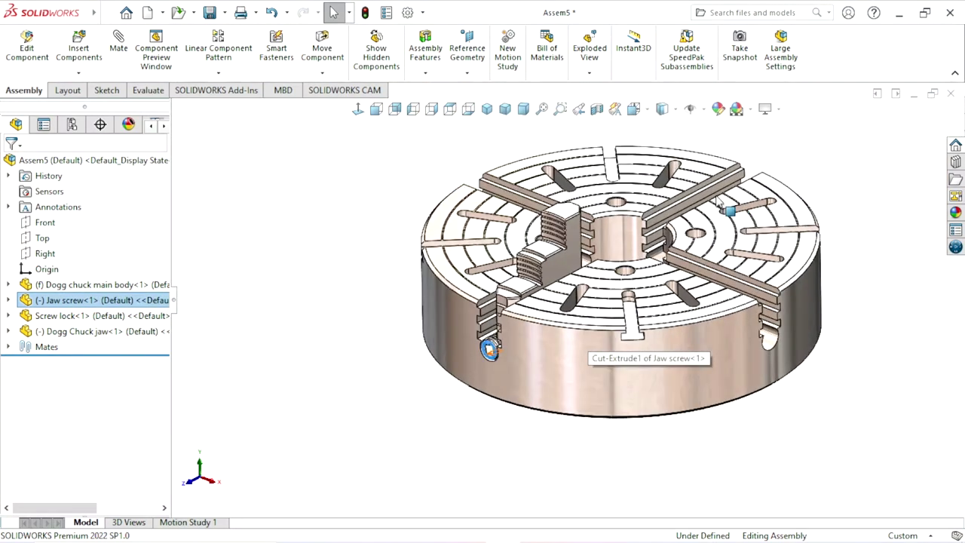
click(254, 323)
scroll(433, 353, down, 2)
scroll(598, 243, down, 2)
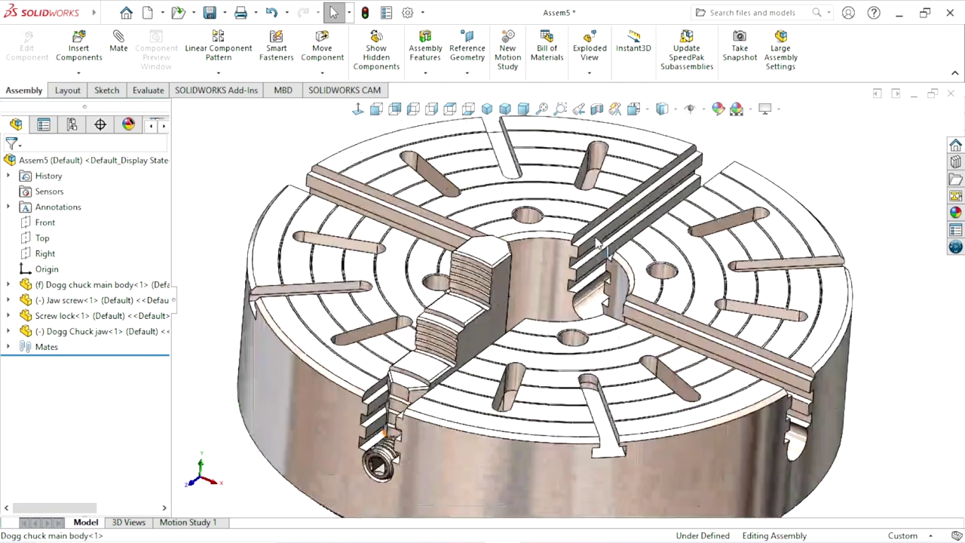
scroll(598, 248, up, 2)
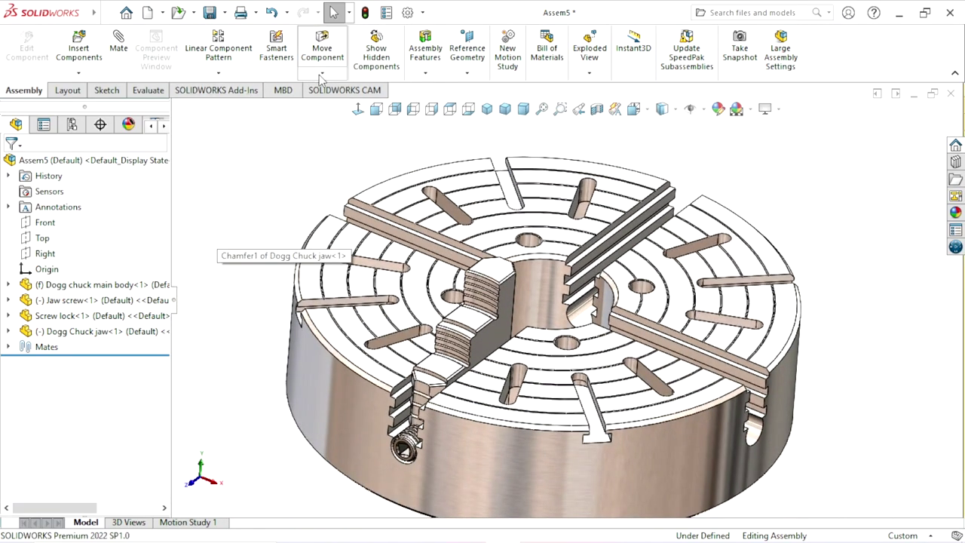
Start a circular component pattern of the jaw, Jaw screw and Screw lock
click(223, 74)
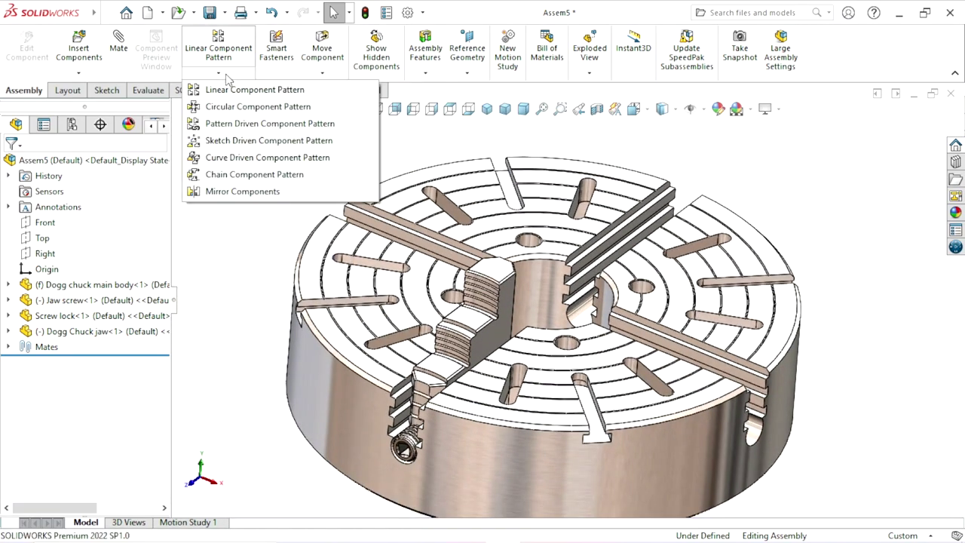
click(233, 111)
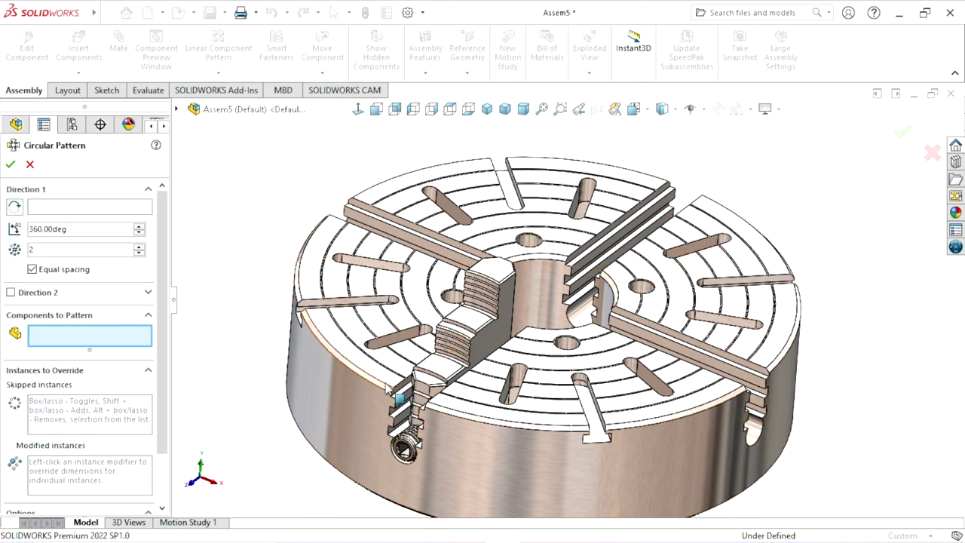
scroll(617, 329, up, 3)
key(f)
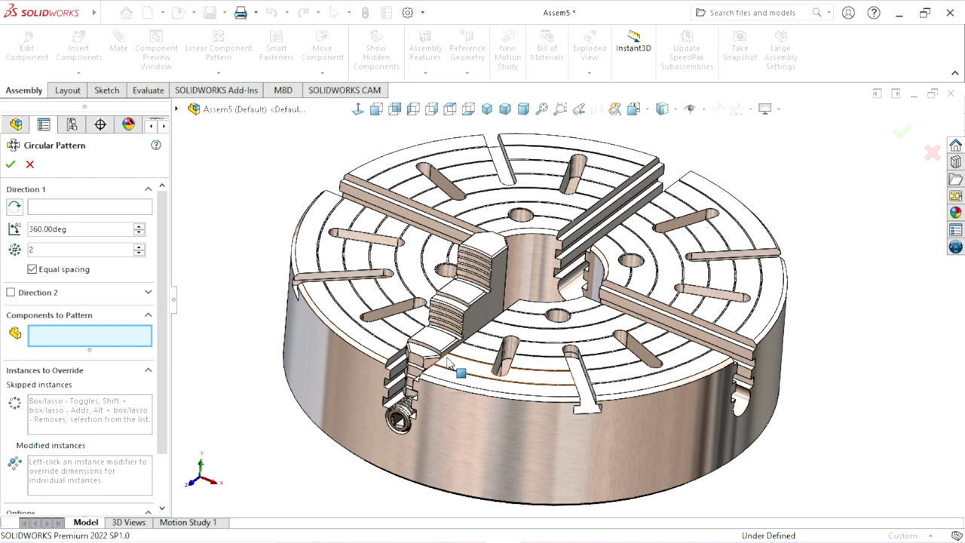
scroll(450, 332, down, 2)
click(520, 322)
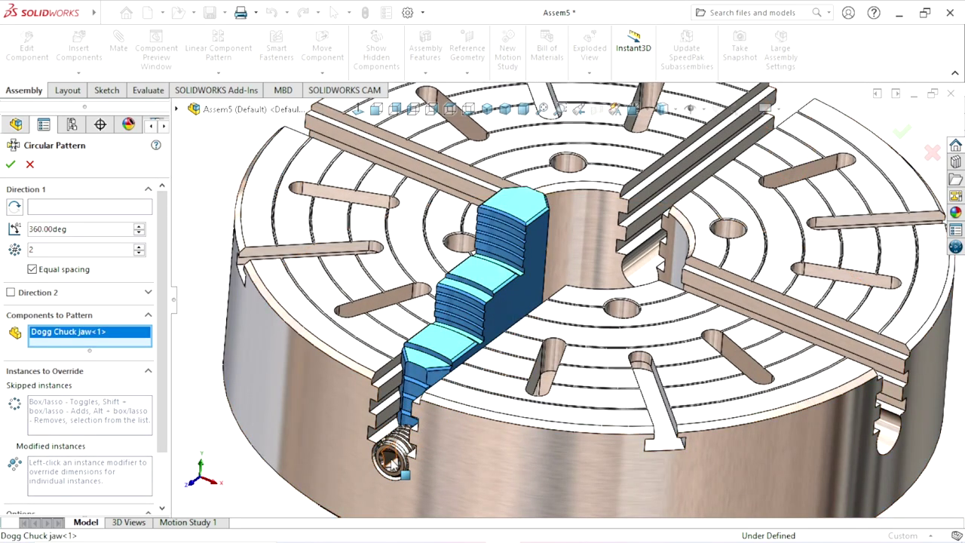
click(390, 459)
scroll(495, 448, up, 5)
middle_drag(495, 448, 573, 270)
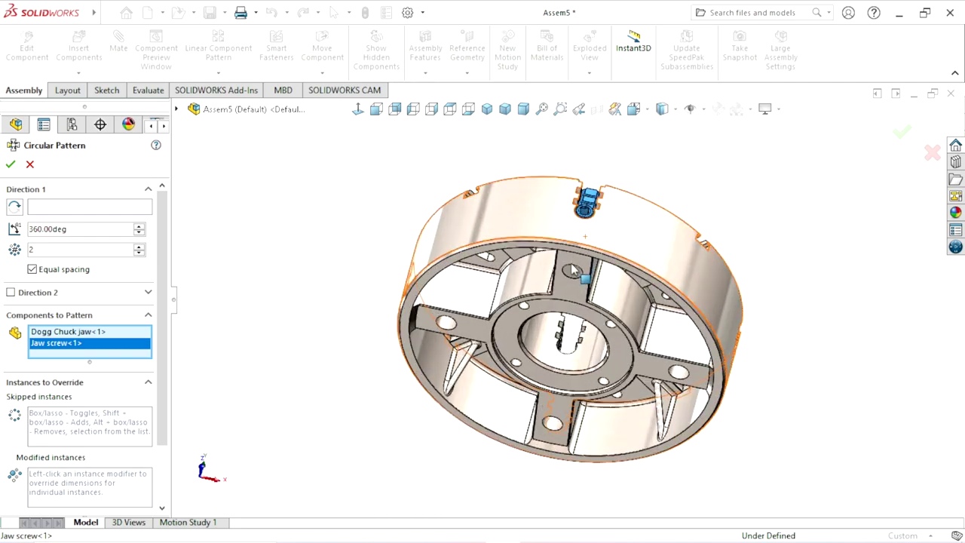
scroll(572, 270, down, 3)
click(555, 452)
scroll(556, 452, up, 5)
mouse_move(558, 343)
middle_down()
mouse_move(635, 308)
mouse_move(593, 368)
middle_up()
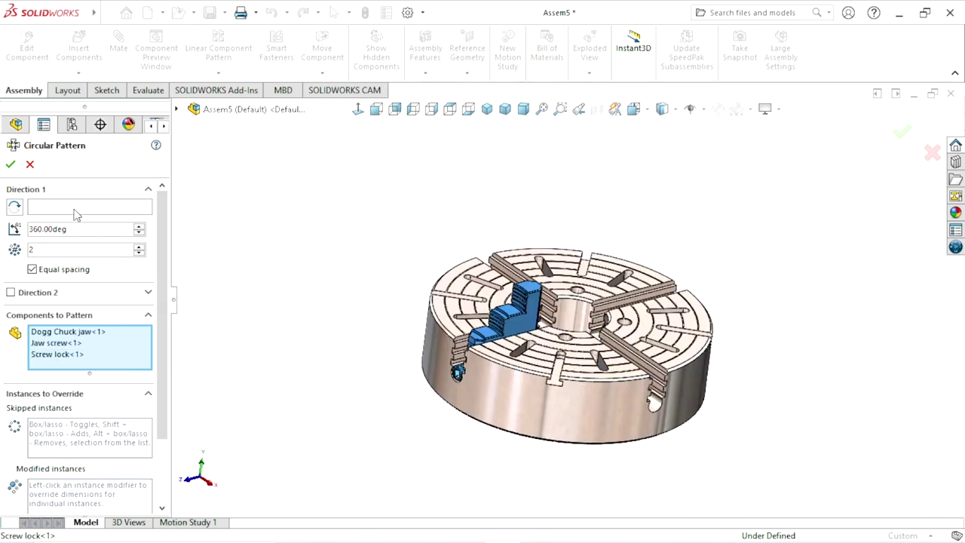
Use the chuck body's cylindrical face as the axis with 4 instances and confirm
click(74, 209)
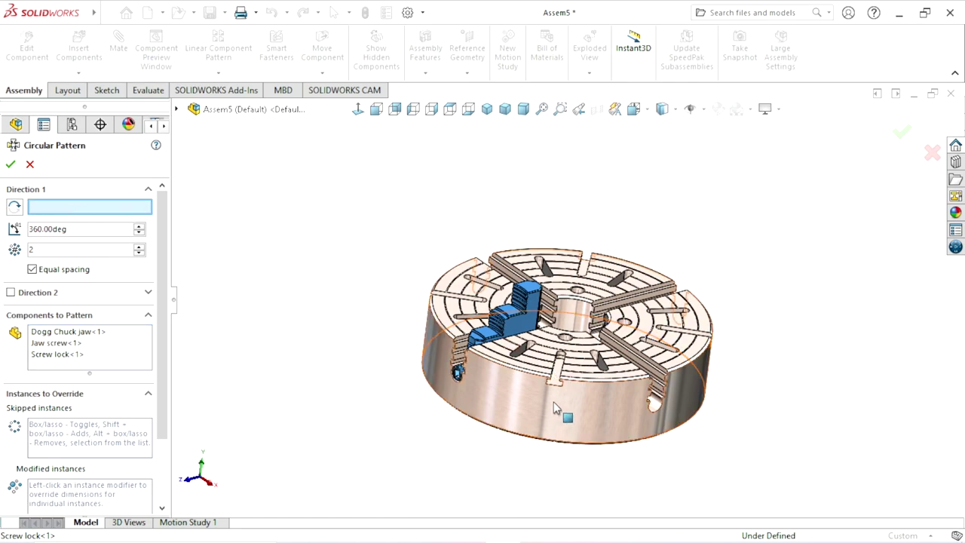
click(556, 424)
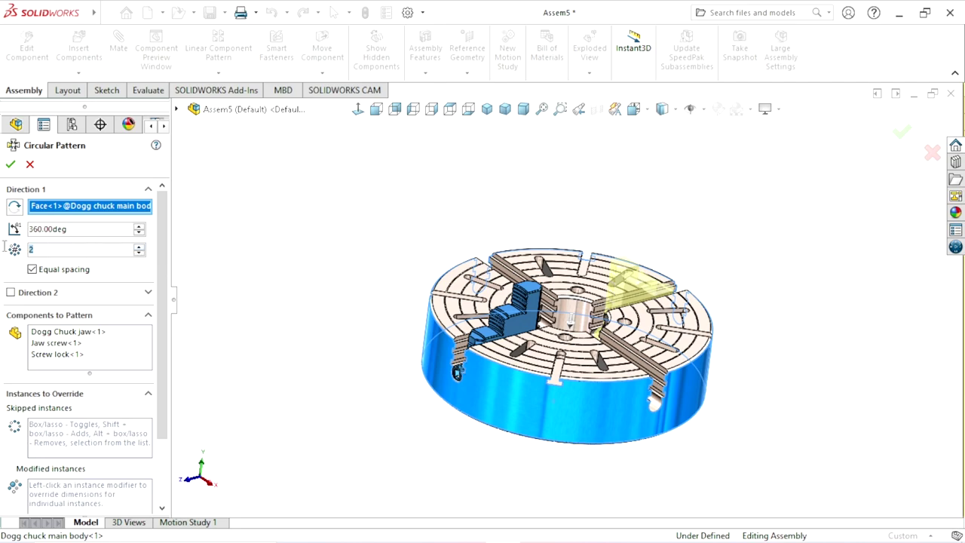
click(140, 250)
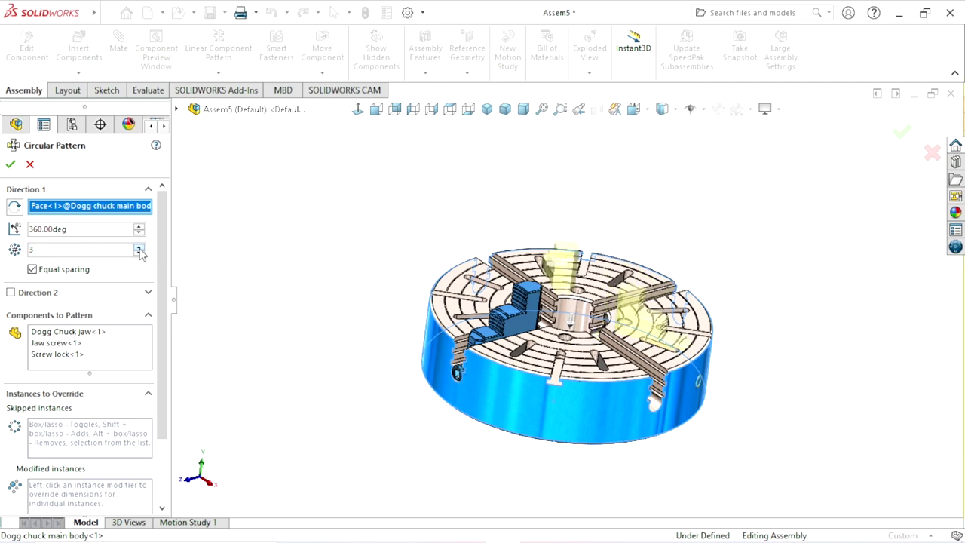
click(139, 250)
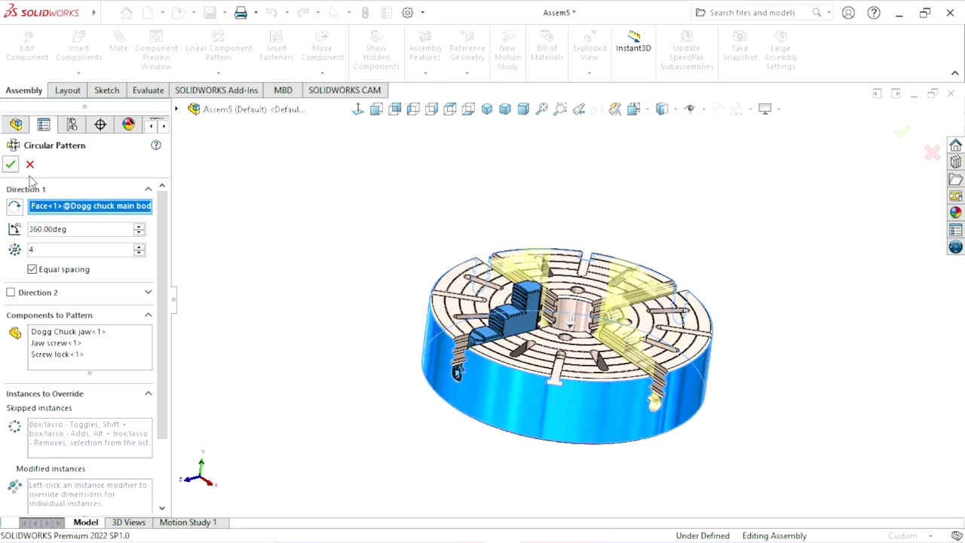
click(11, 164)
mouse_move(555, 394)
middle_down()
mouse_move(514, 315)
mouse_move(475, 355)
middle_up()
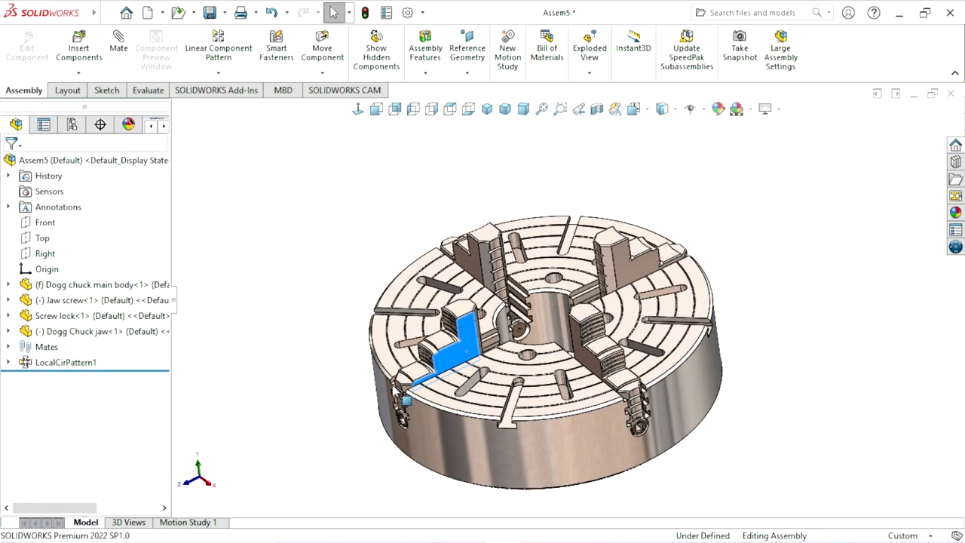
Slide the patterned jaws inward toward the chuck centre and snap to isometric view
drag(468, 352, 450, 361)
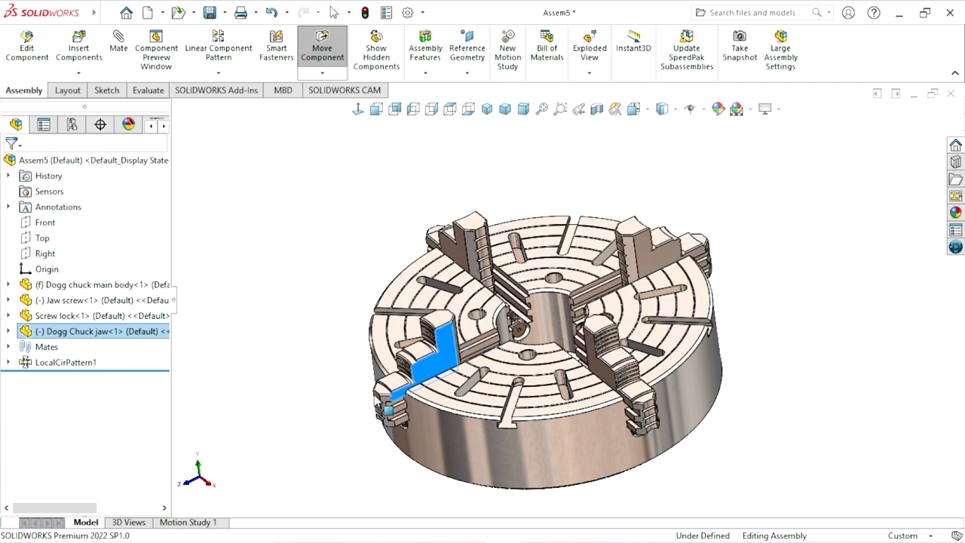
drag(386, 406, 420, 397)
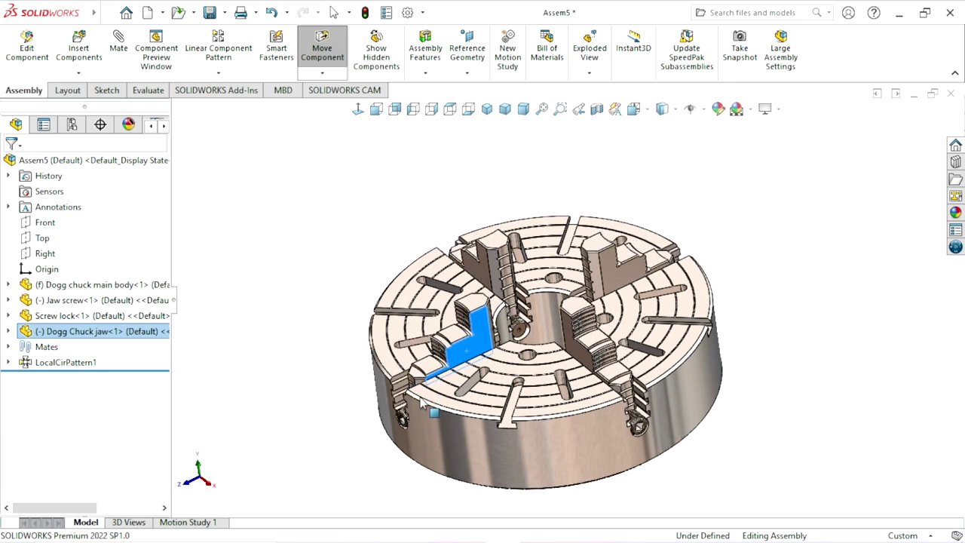
key(ctrl+7)
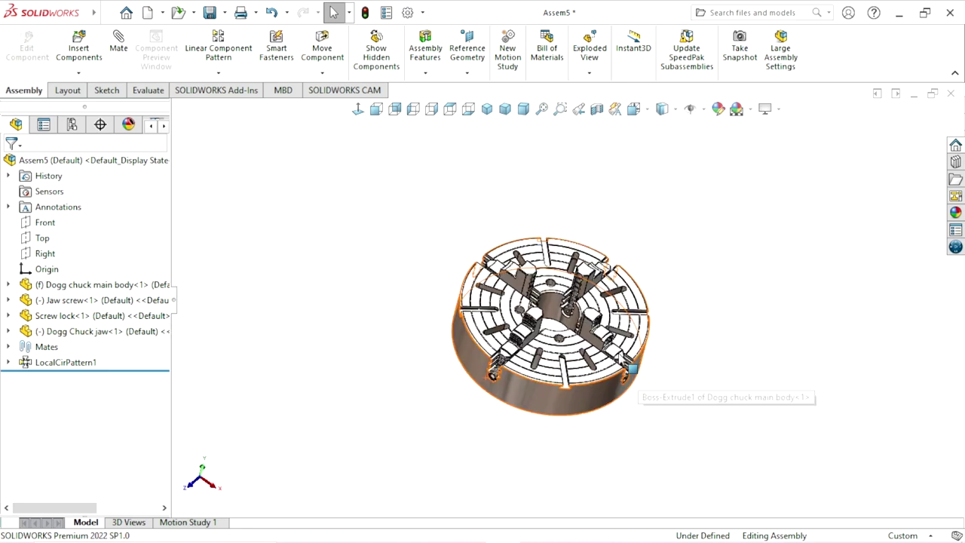
scroll(632, 368, down, 3)
scroll(549, 336, down, 2)
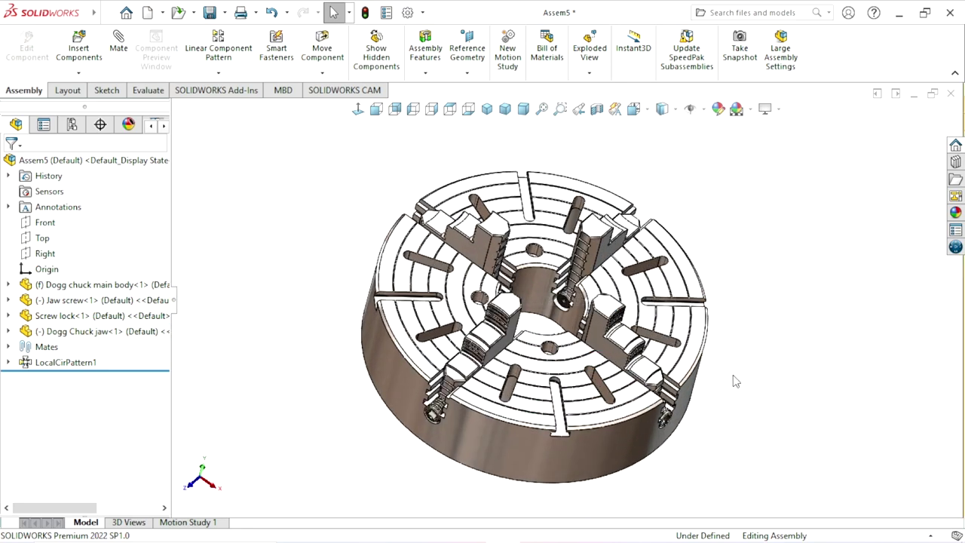
Try dragging the chuck main body to confirm it stays fixed
mouse_move(736, 381)
middle_down()
mouse_move(608, 381)
mouse_move(595, 403)
middle_up()
scroll(614, 373, down, 3)
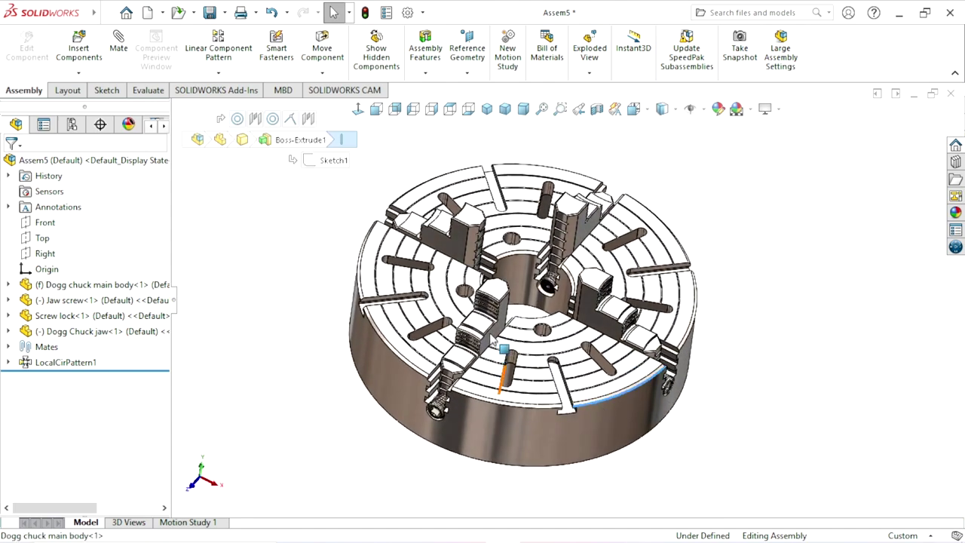
scroll(768, 324, up, 3)
scroll(641, 362, down, 2)
scroll(641, 362, down, 2)
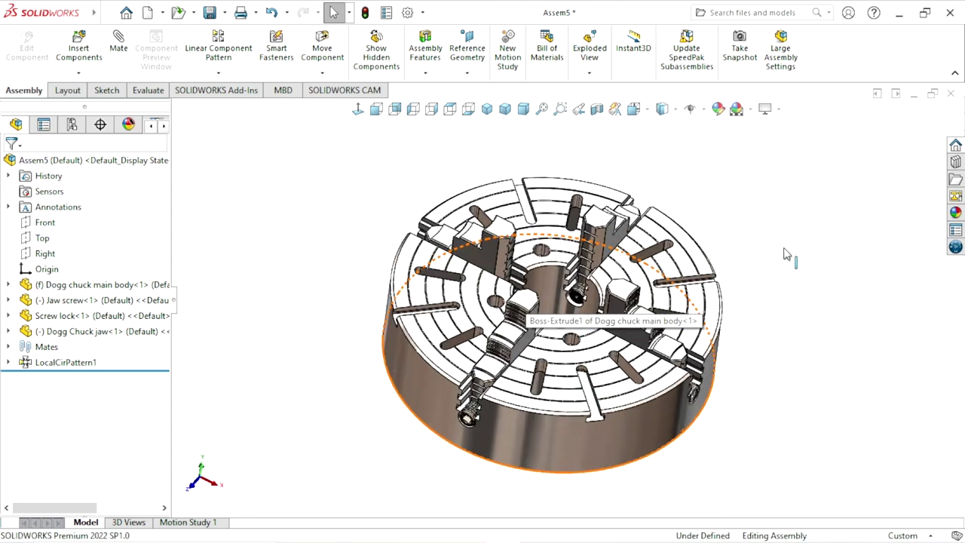
drag(605, 422, 660, 416)
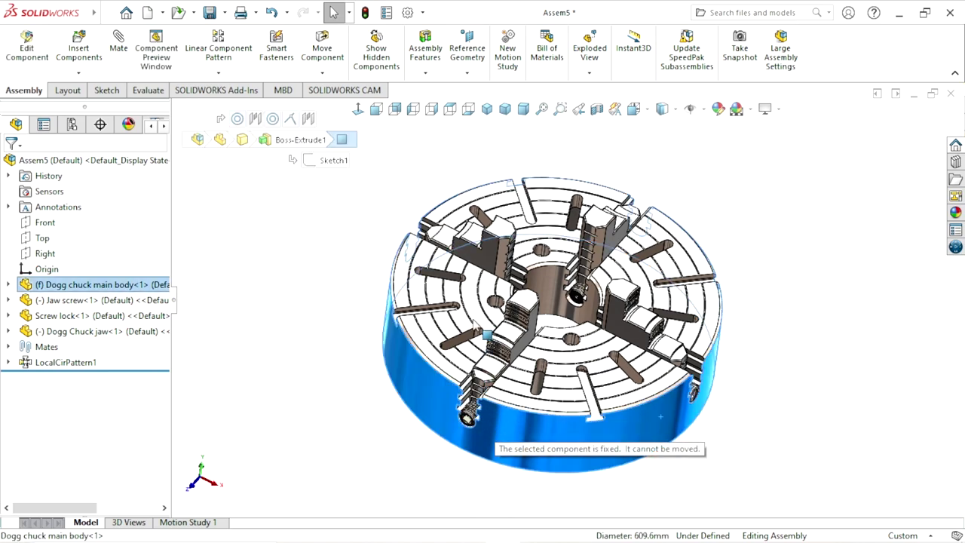
click(887, 275)
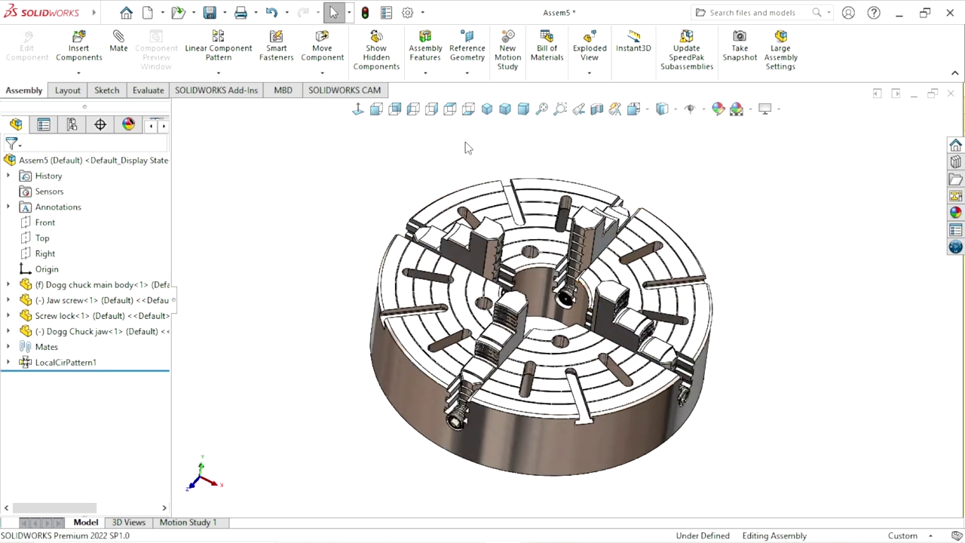
scroll(568, 324, up, 3)
scroll(568, 324, down, 2)
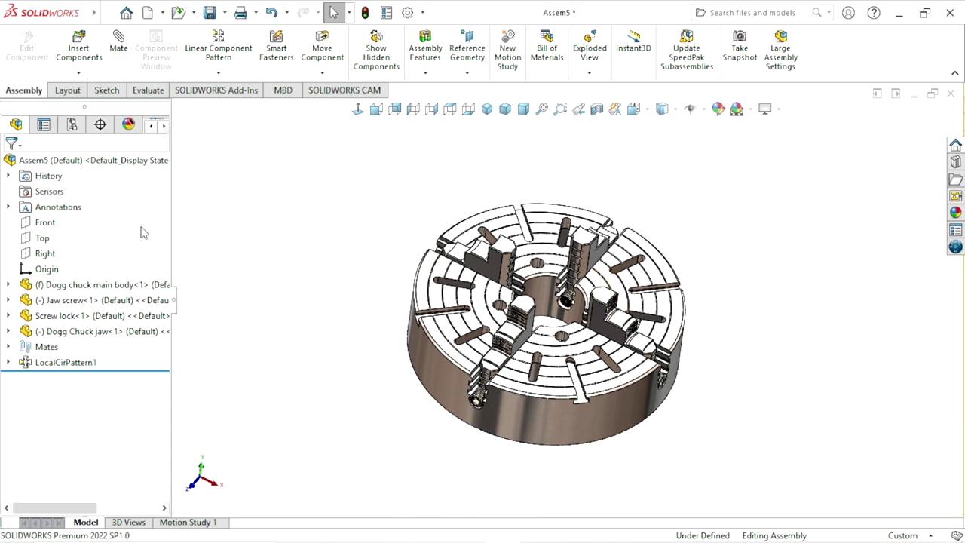
Create reference axis Axis1 where the Front and Right planes intersect
click(45, 222)
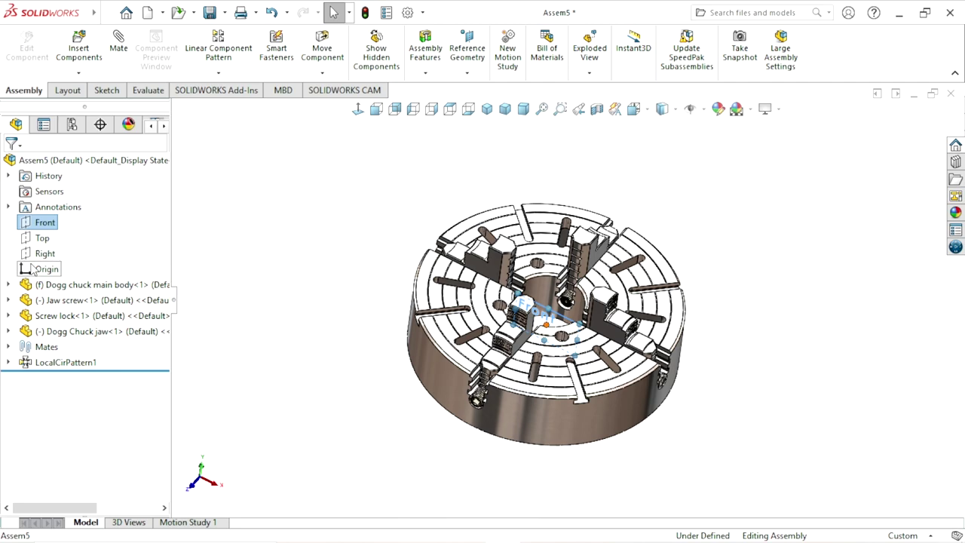
ctrl+click(46, 253)
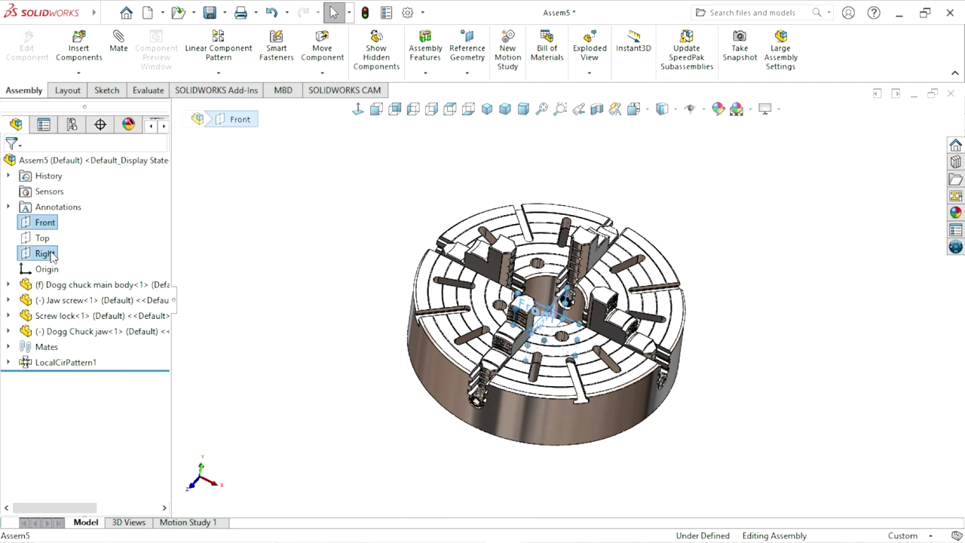
click(468, 75)
click(477, 107)
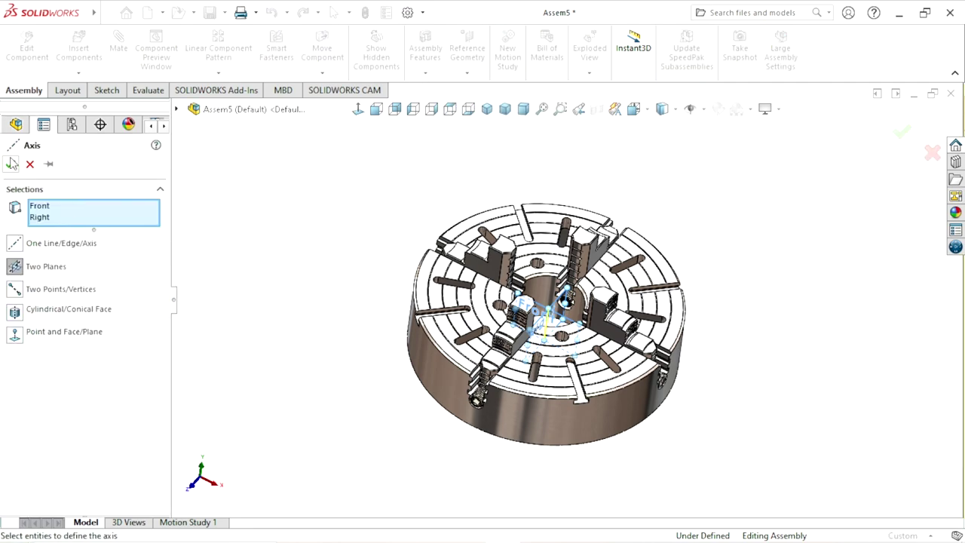
click(10, 165)
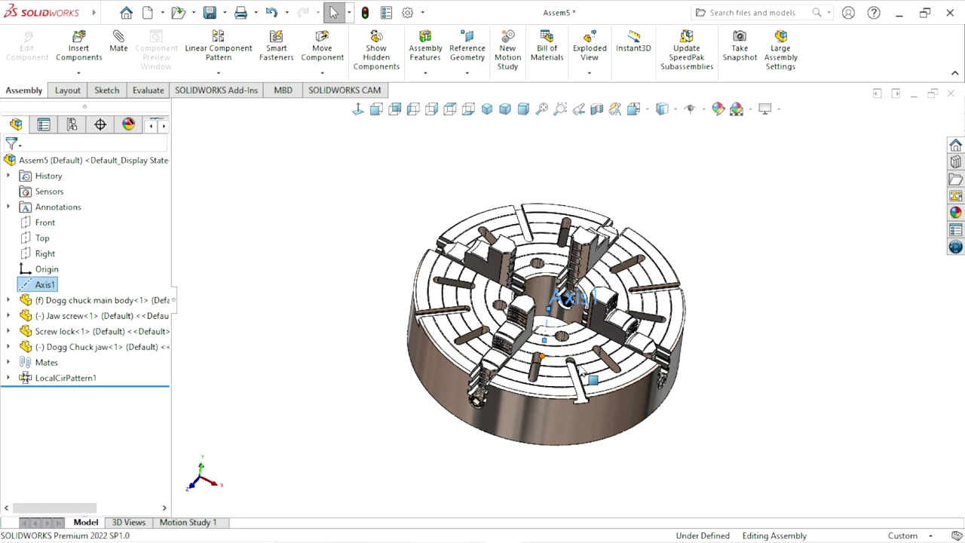
Deselect Axis1, select and clear the chuck main body, then open the Hide/Show Items options
scroll(580, 369, down, 3)
scroll(561, 348, down, 3)
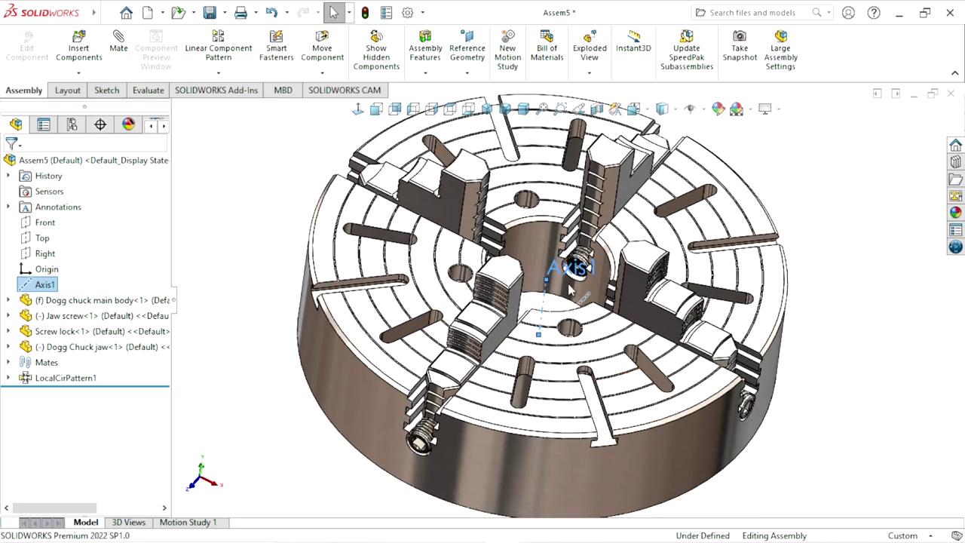
click(853, 186)
scroll(801, 204, up, 3)
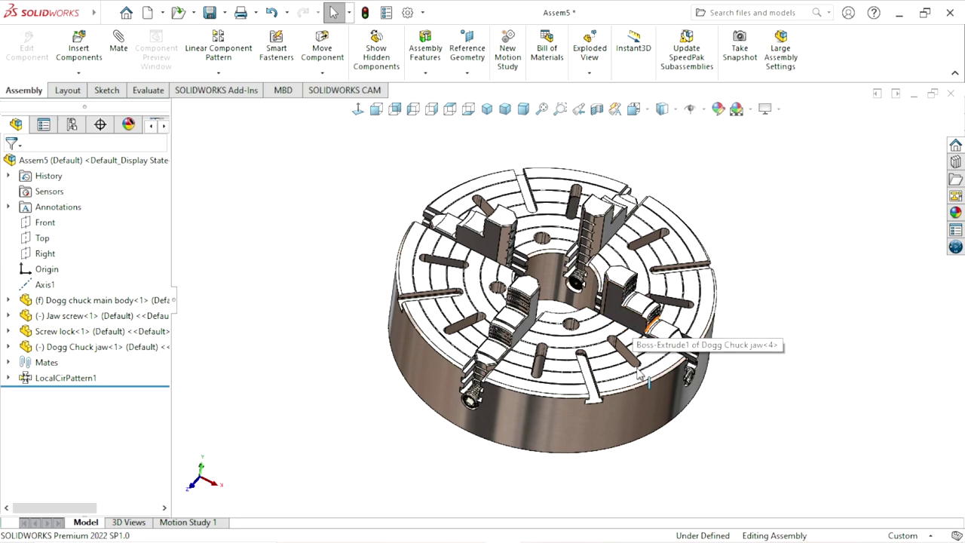
click(636, 416)
click(742, 309)
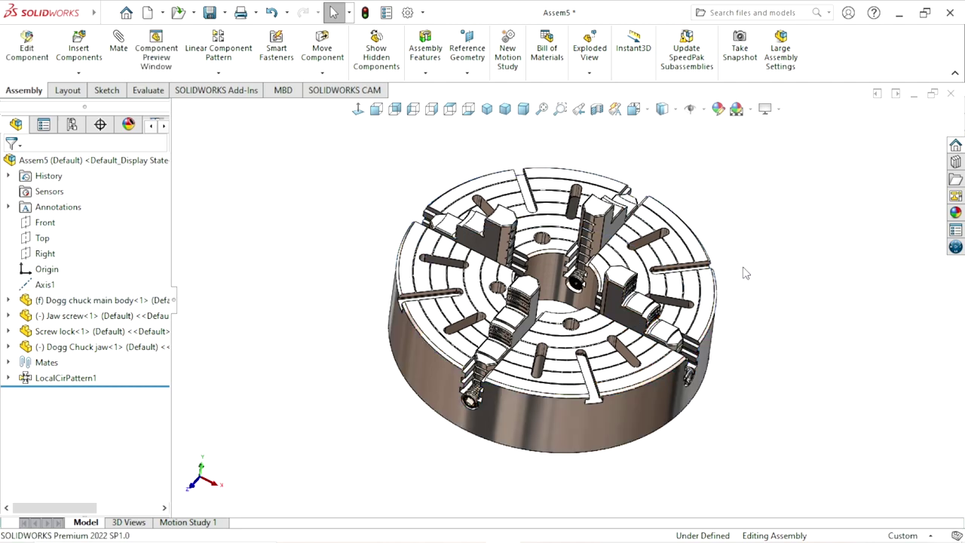
click(707, 111)
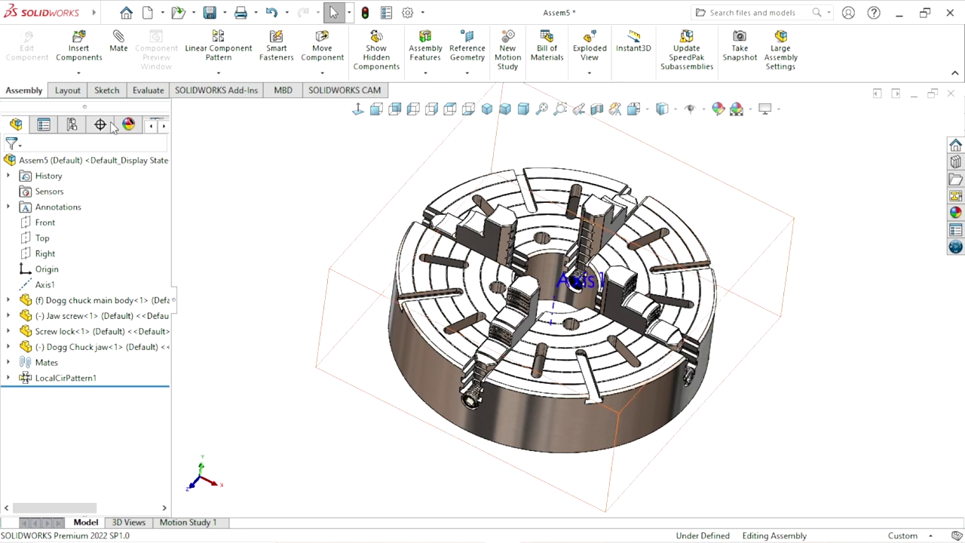
Float the chuck main body and mate its central face concentric to Axis1
right_click(422, 369)
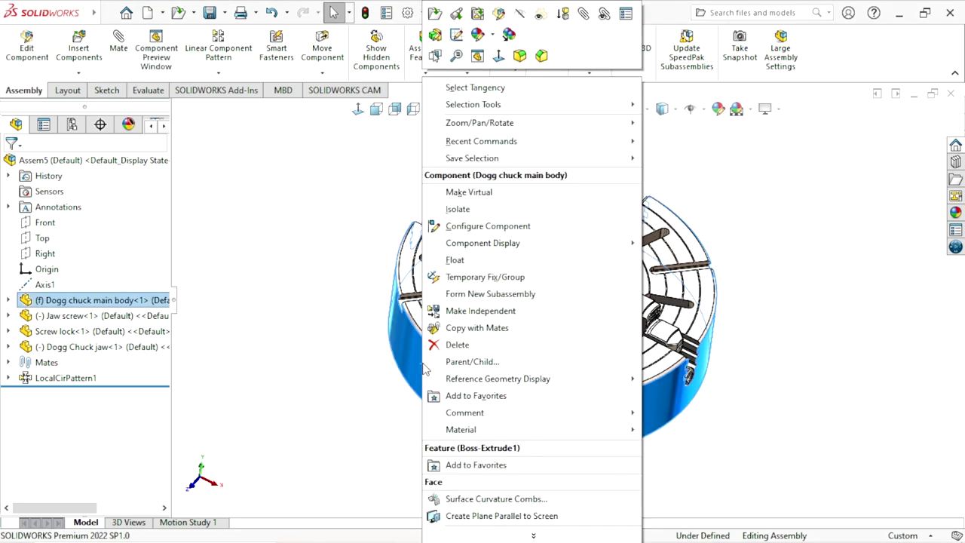
click(457, 258)
click(328, 325)
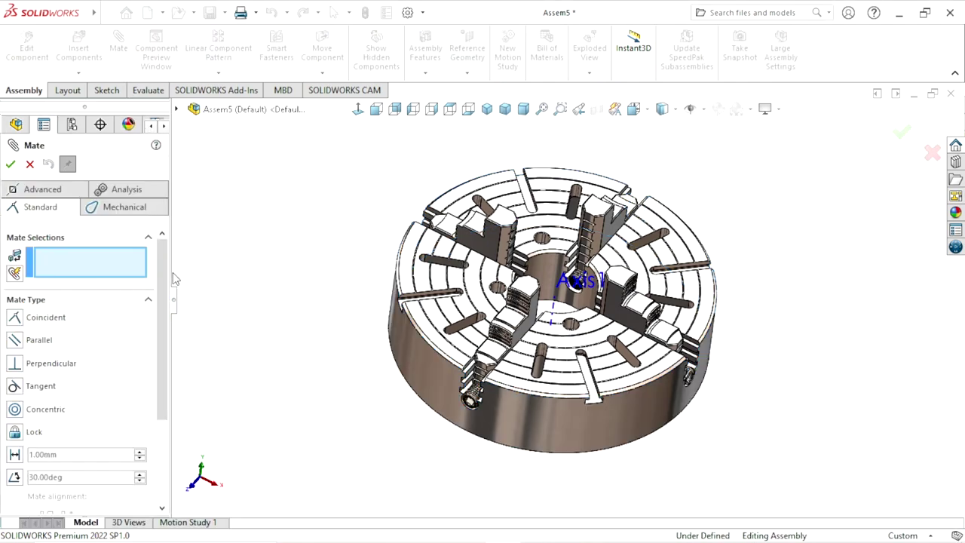
scroll(570, 312, down, 3)
click(564, 321)
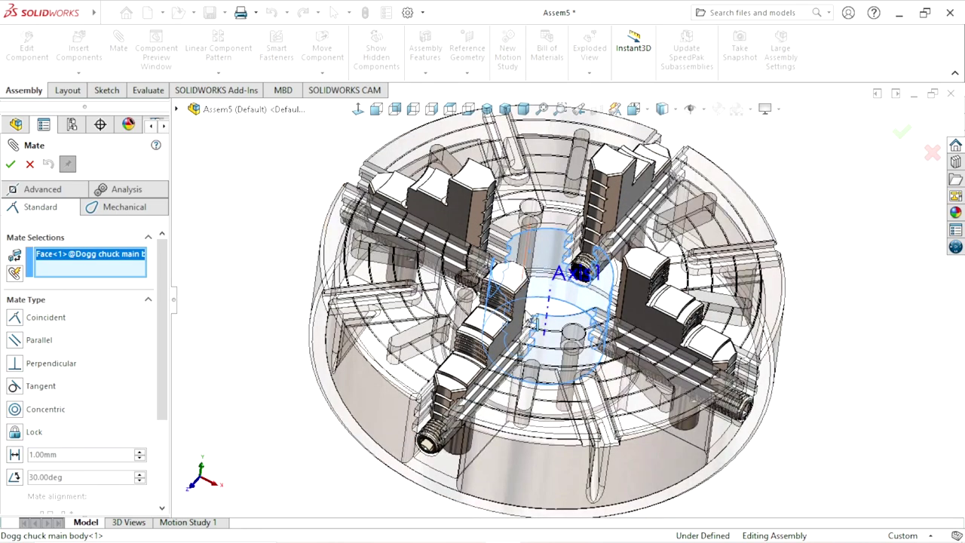
click(549, 314)
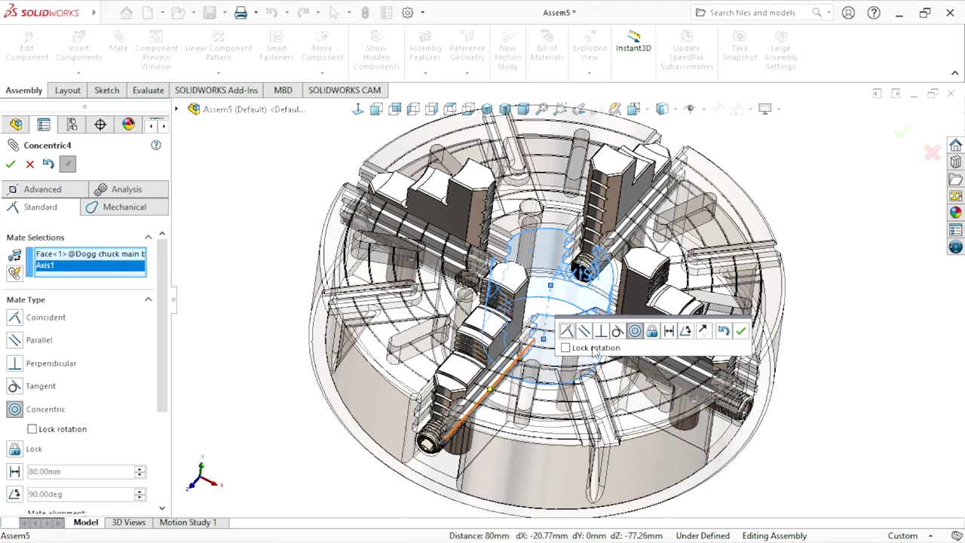
click(741, 331)
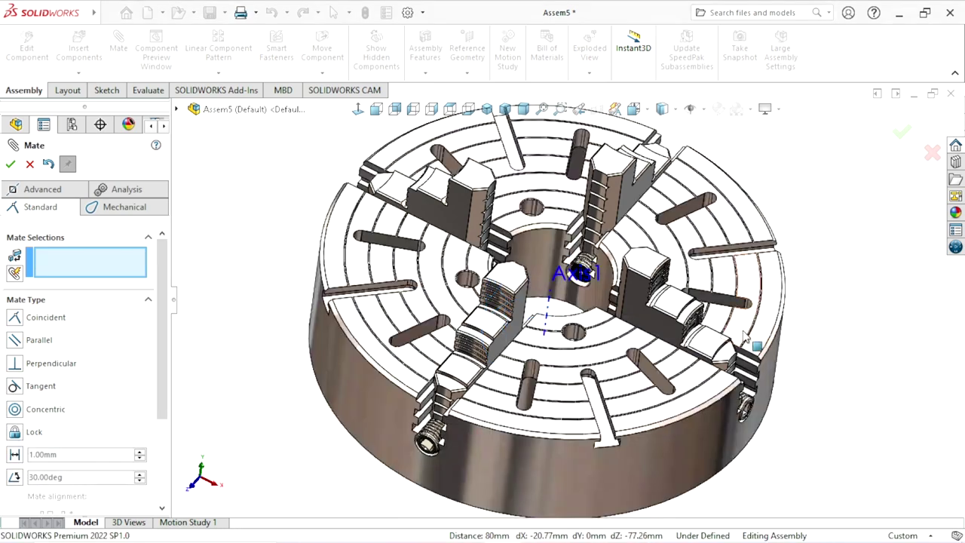
click(11, 164)
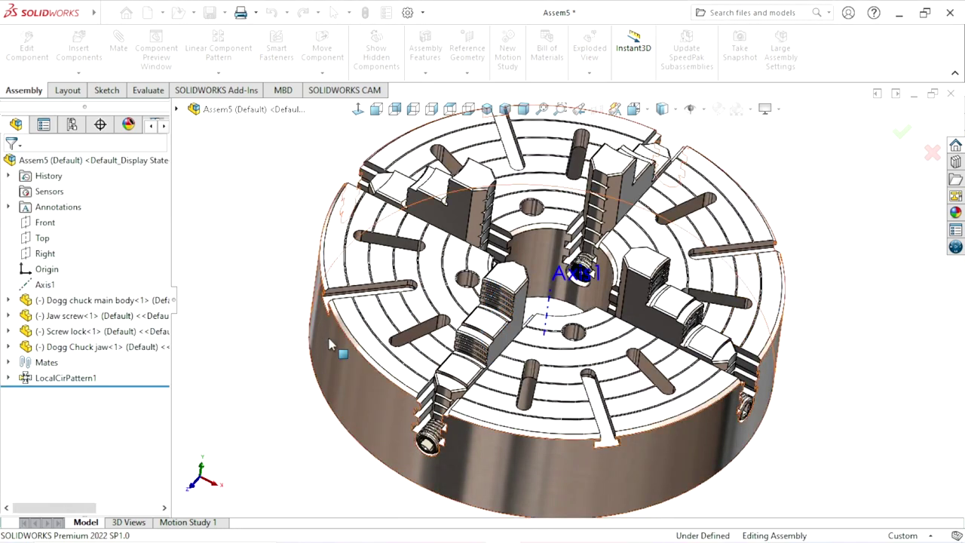
Drag the chuck body around Axis1 to confirm it spins freely, then fit the view
middle_drag(404, 401, 676, 457)
drag(676, 458, 349, 429)
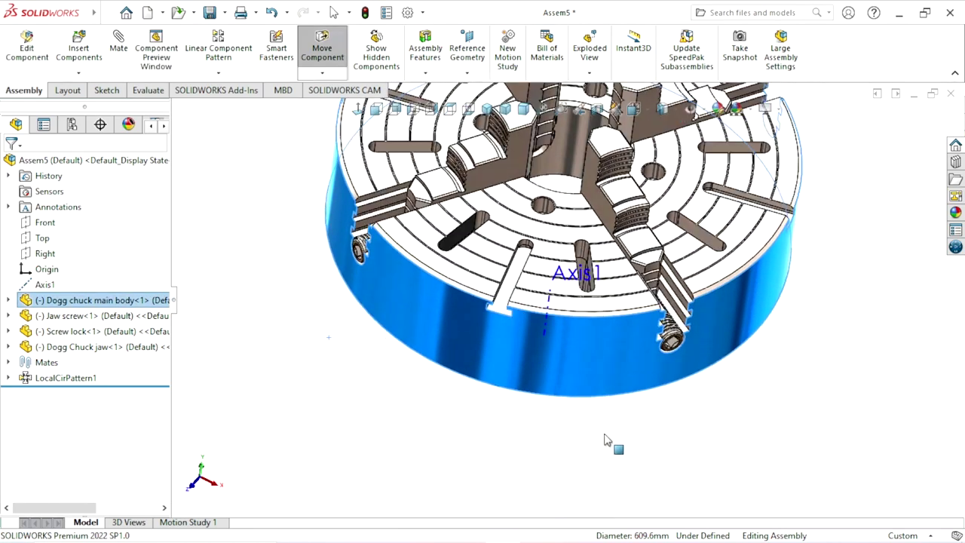
key(Escape)
key(f)
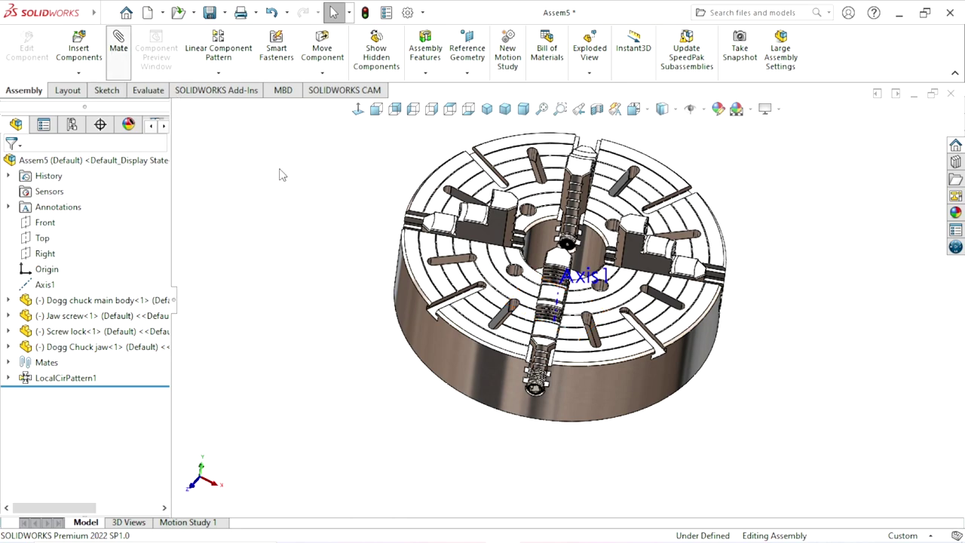
Mate the assembly Top plane coincident with the chuck main body's Top Plane as Coincident2
click(176, 110)
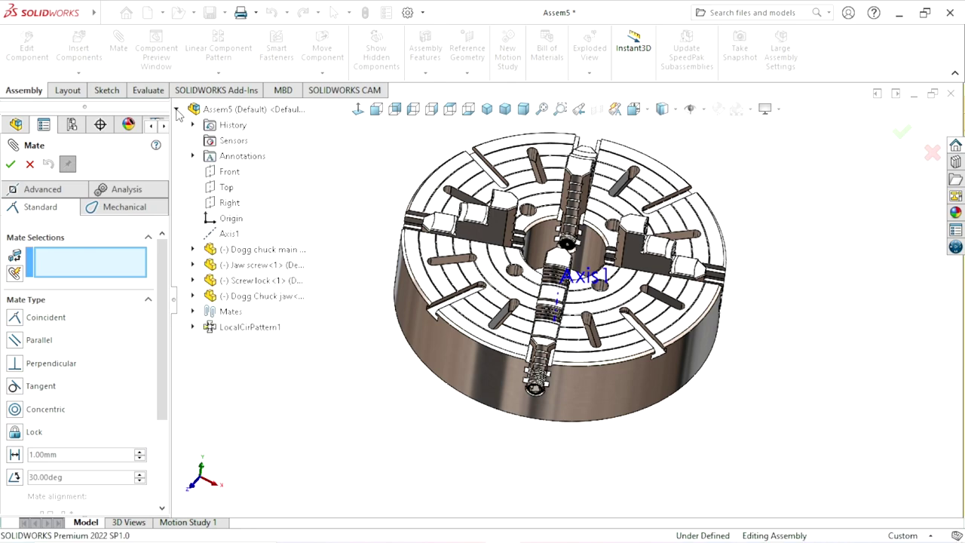
click(224, 189)
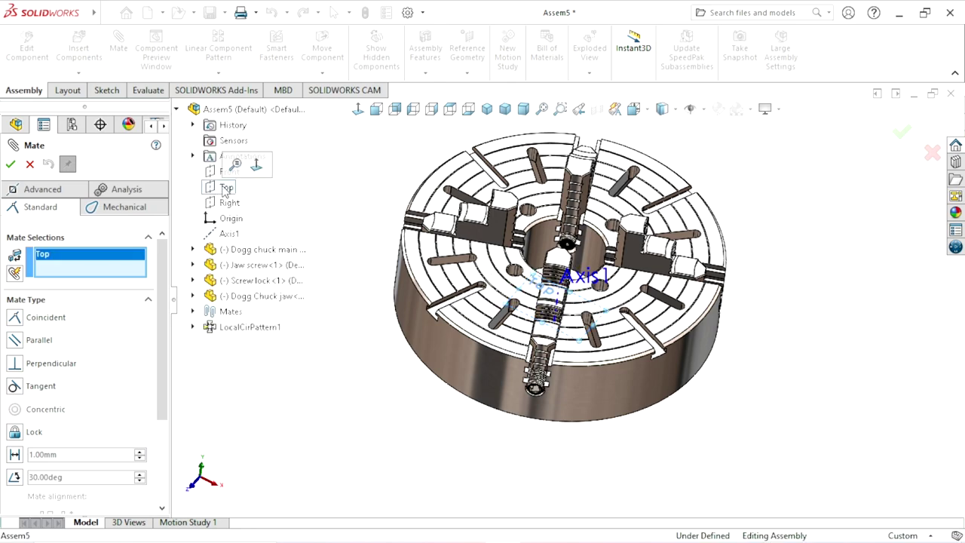
click(193, 250)
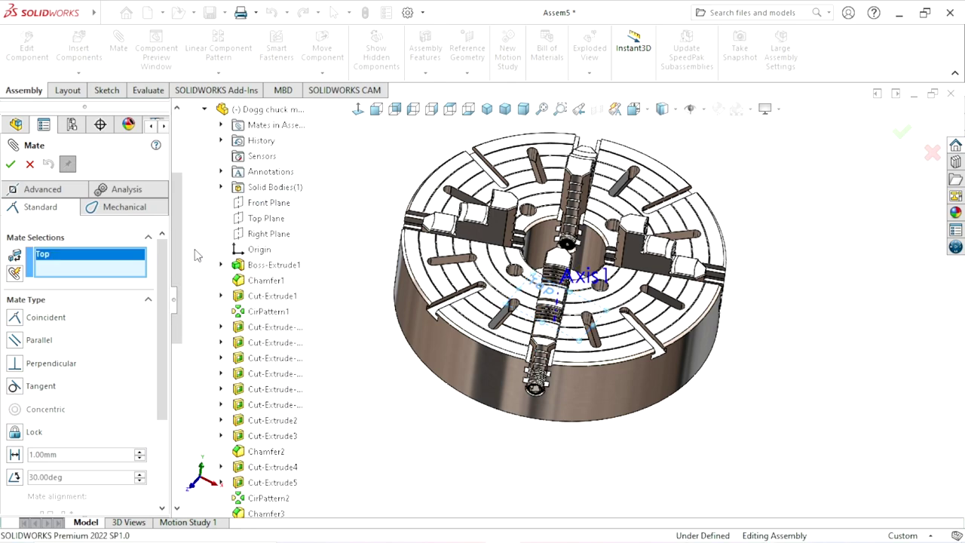
click(253, 220)
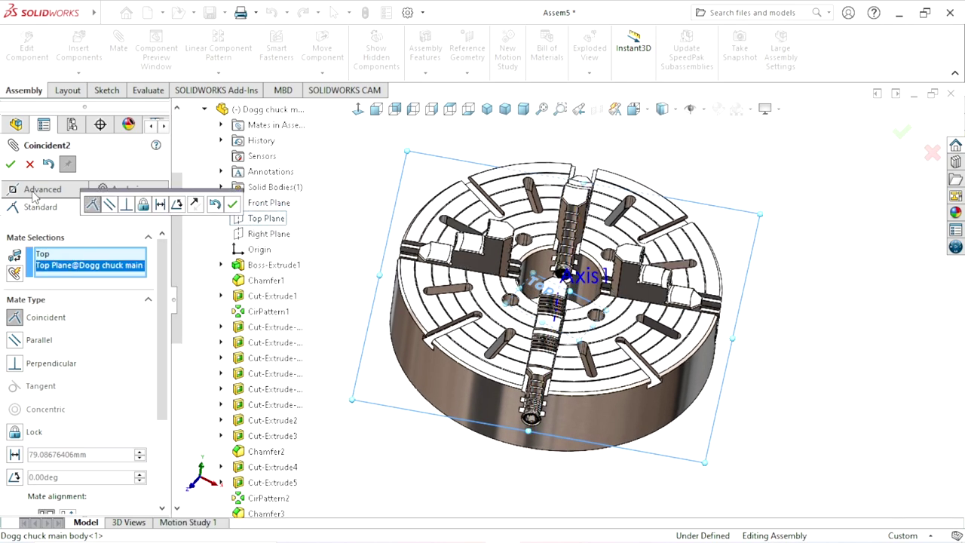
click(10, 164)
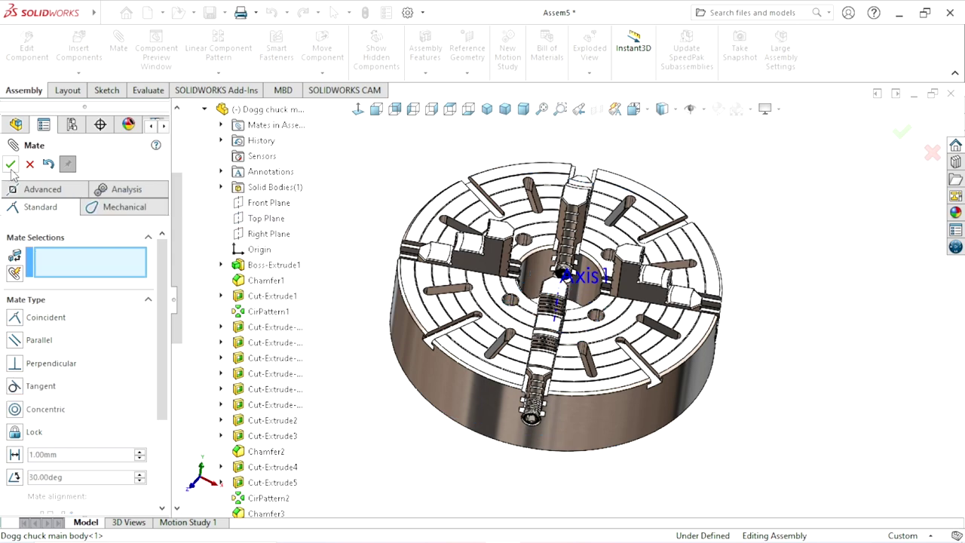
click(10, 168)
mouse_move(452, 448)
middle_down()
mouse_move(427, 313)
mouse_move(471, 348)
middle_up()
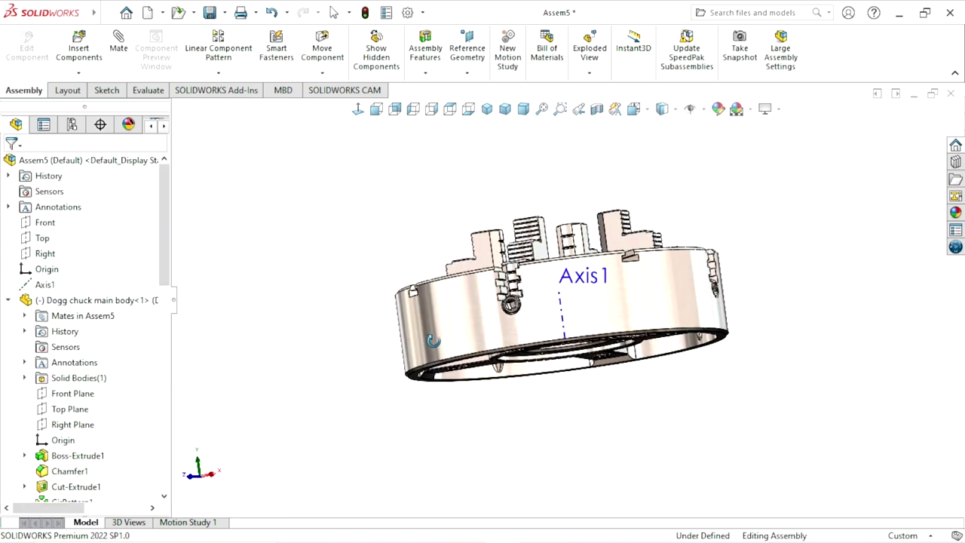
Hide the Axis1 display and switch the view to dimetric orientation
click(691, 110)
click(691, 148)
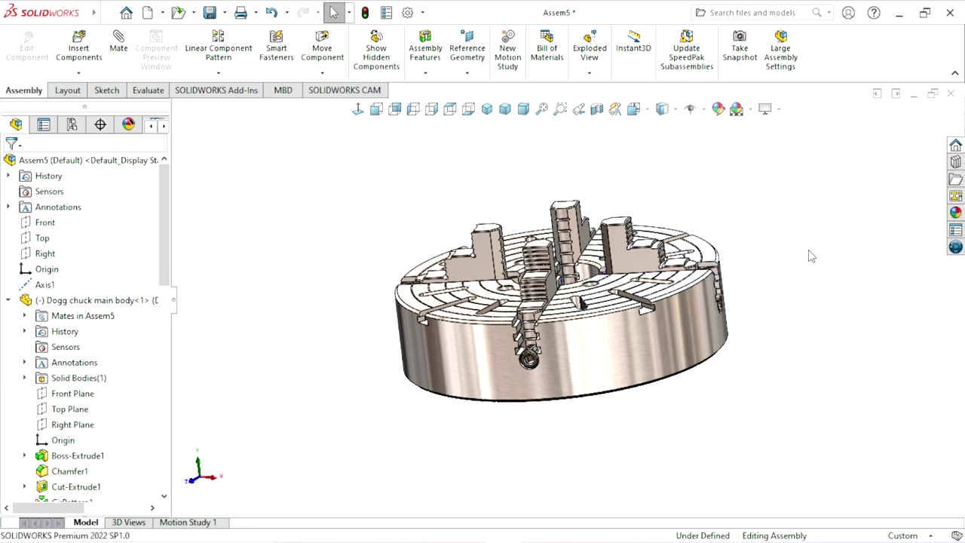
middle_drag(783, 270, 750, 320)
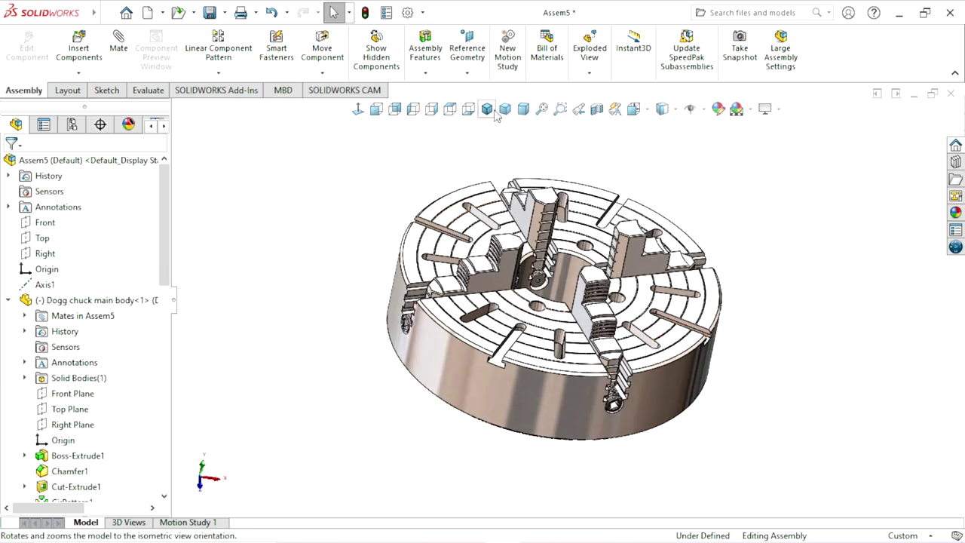
click(515, 112)
click(523, 110)
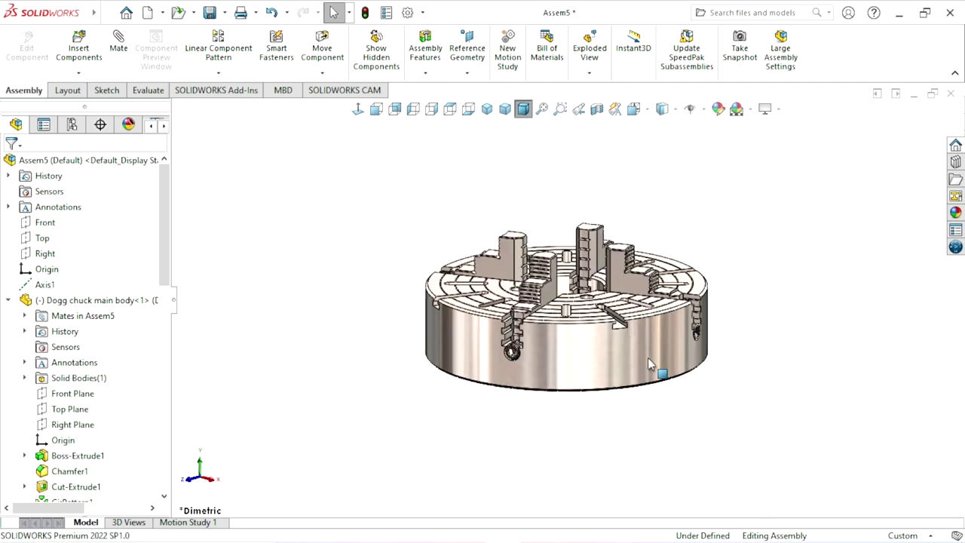
Turn the chuck body about Axis1 to test its rotation, then deselect it
drag(560, 388, 486, 223)
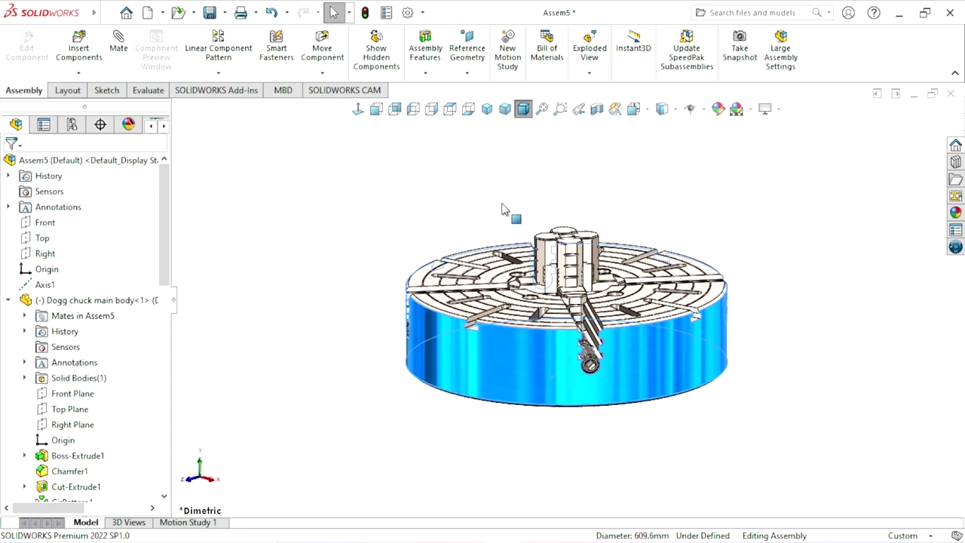
mouse_move(486, 223)
mouse_down()
mouse_move(444, 360)
mouse_move(658, 405)
mouse_move(538, 418)
mouse_move(458, 405)
mouse_move(677, 411)
mouse_move(753, 383)
mouse_move(810, 309)
mouse_move(738, 241)
mouse_move(582, 386)
mouse_move(713, 403)
mouse_move(610, 430)
mouse_move(462, 446)
mouse_move(556, 457)
mouse_move(555, 447)
mouse_up()
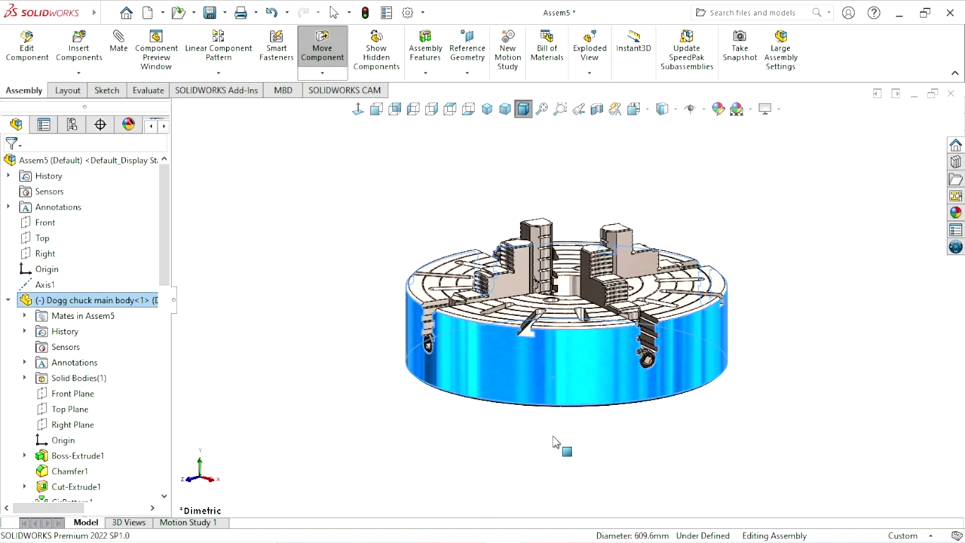
key(Escape)
scroll(550, 315, down, 3)
scroll(550, 315, down, 3)
click(271, 247)
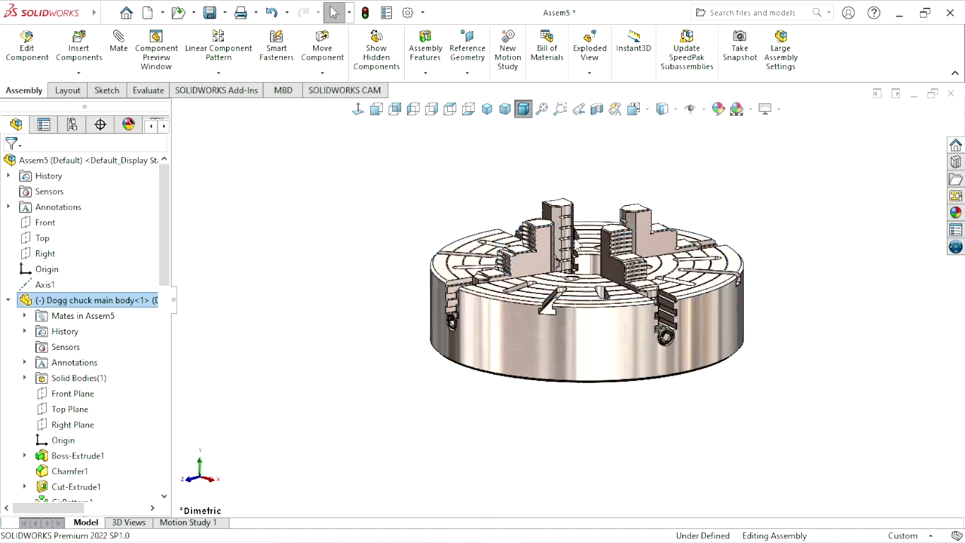
scroll(562, 255, down, 3)
scroll(537, 299, up, 3)
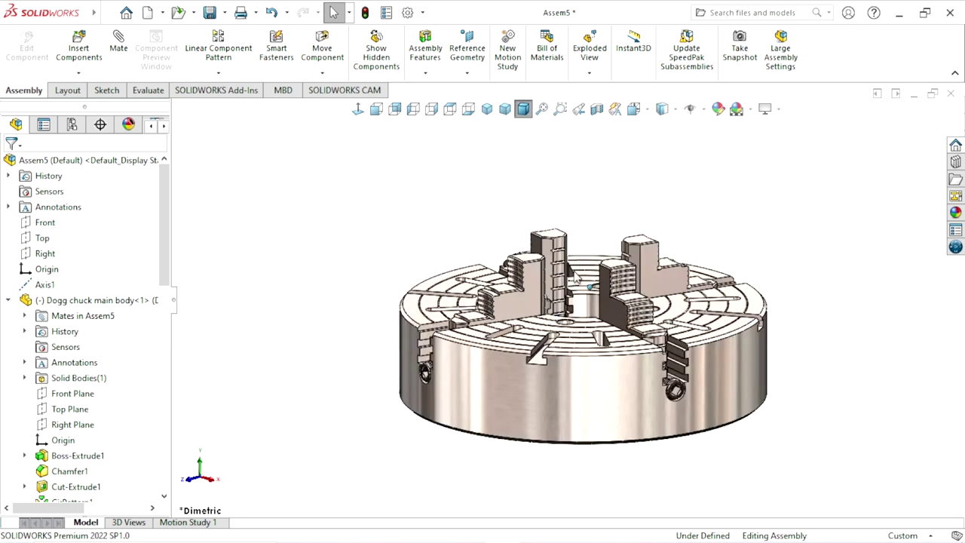
scroll(243, 187, down, 2)
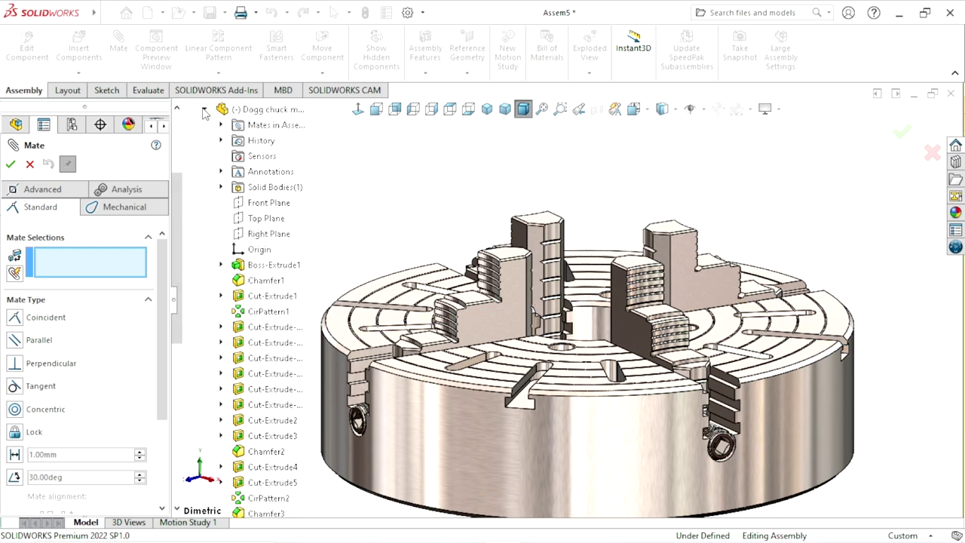
Add a 40 mm distance mate between a jaw face and the chuck body's bore face
click(555, 276)
middle_drag(571, 303, 593, 339)
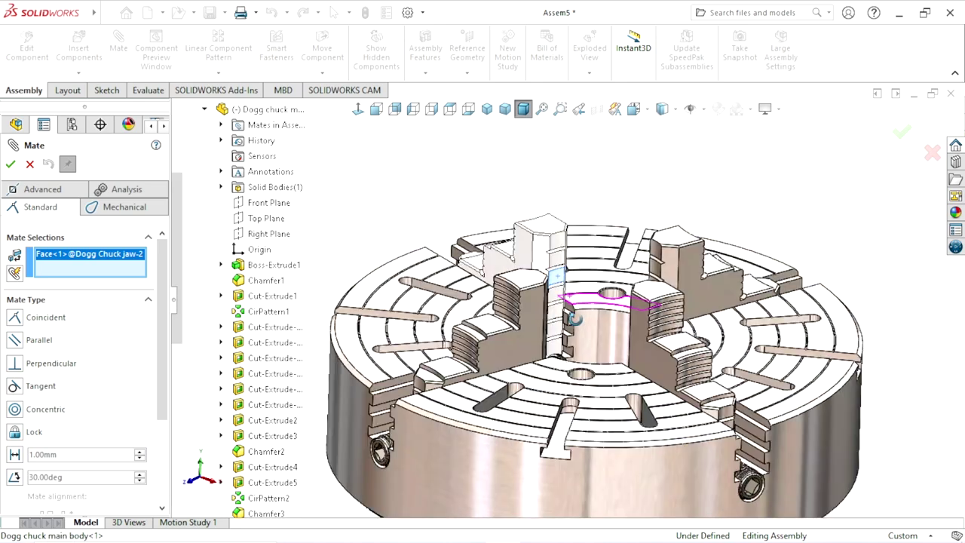
click(592, 336)
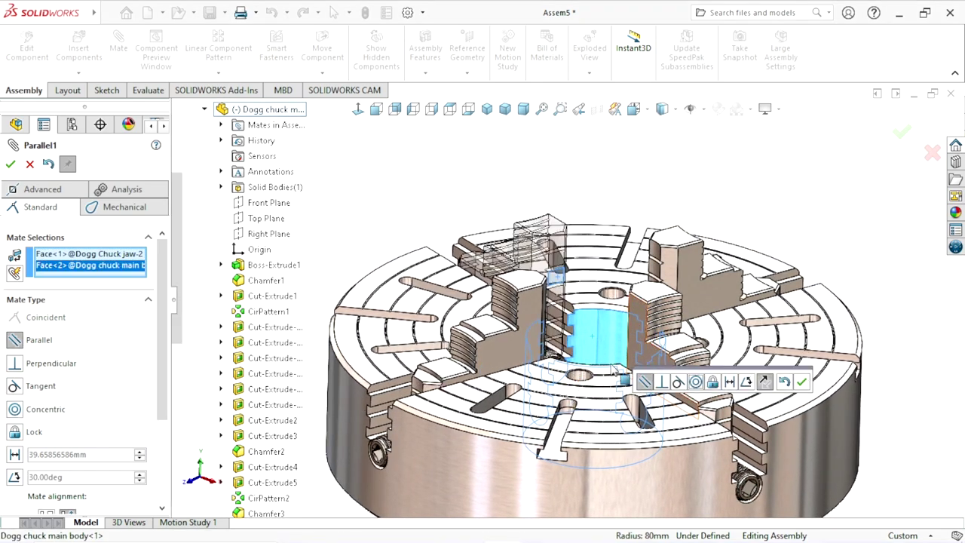
scroll(155, 342, down, 3)
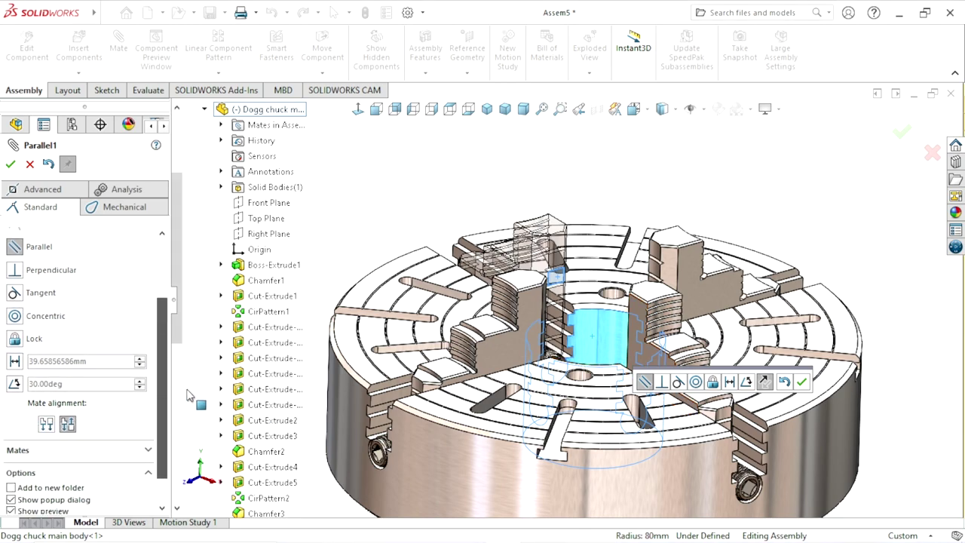
click(729, 382)
text(40)
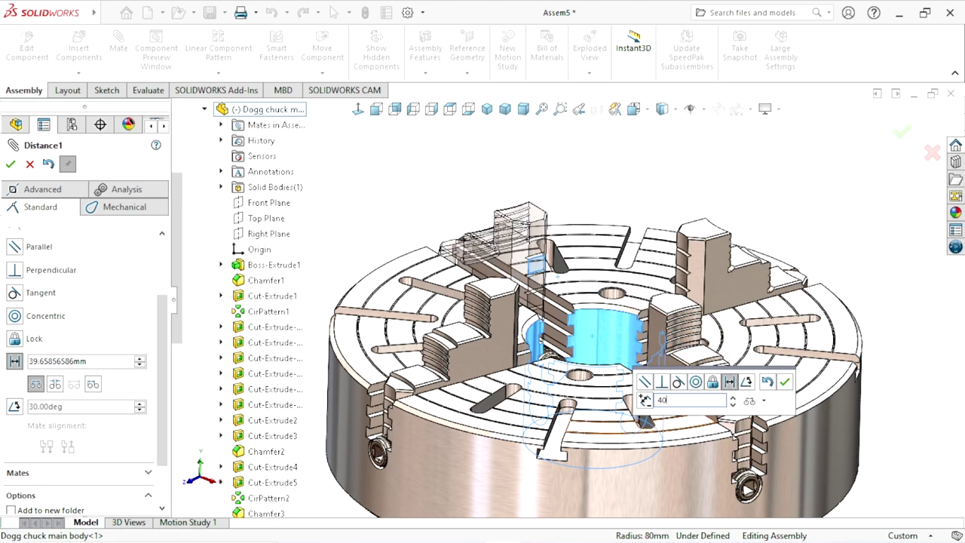
key(Return)
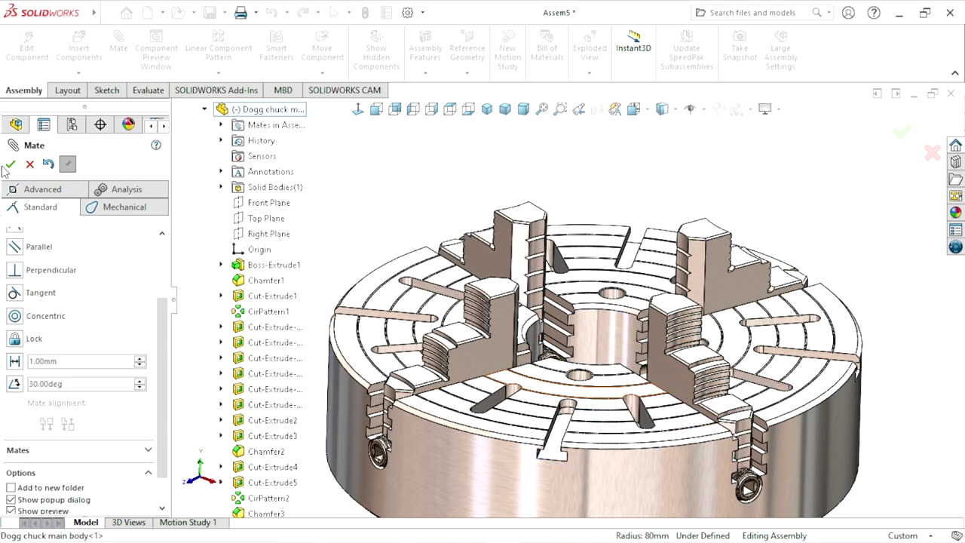
key(Escape)
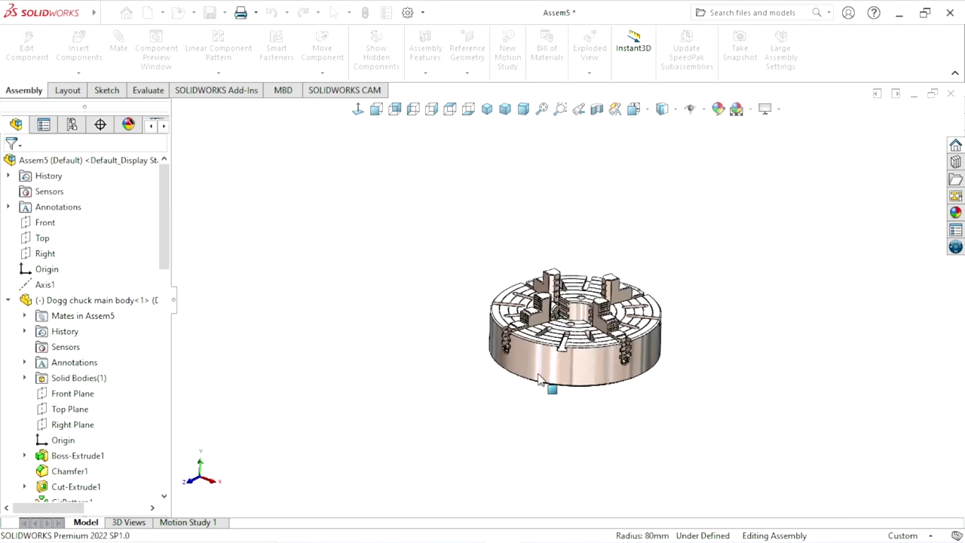
Spin the chuck body with its four jaws about its axis, then zoom in on the top face
mouse_move(501, 407)
mouse_down()
mouse_move(704, 261)
mouse_move(503, 277)
mouse_move(434, 315)
mouse_move(640, 241)
mouse_move(432, 370)
mouse_move(610, 211)
mouse_move(580, 425)
mouse_up()
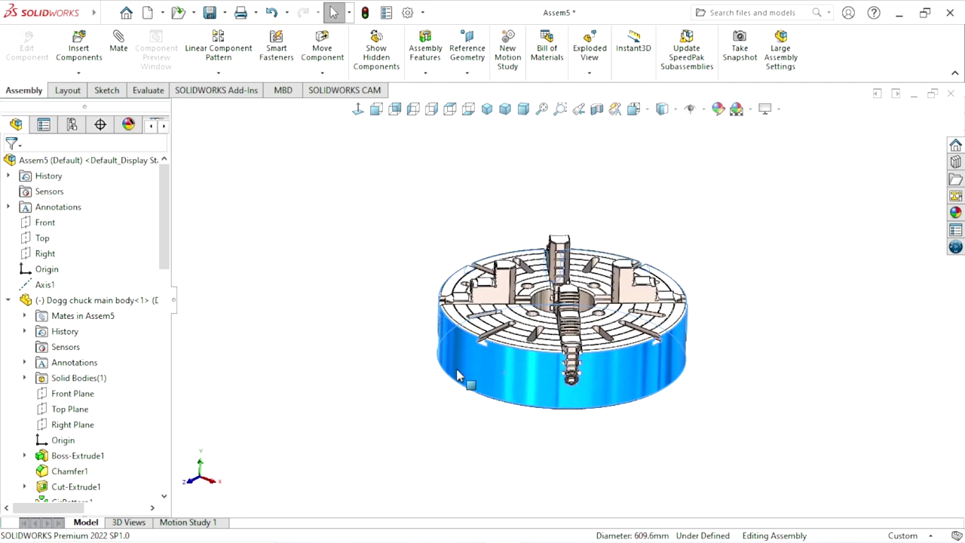
click(591, 375)
scroll(562, 315, down, 3)
click(835, 329)
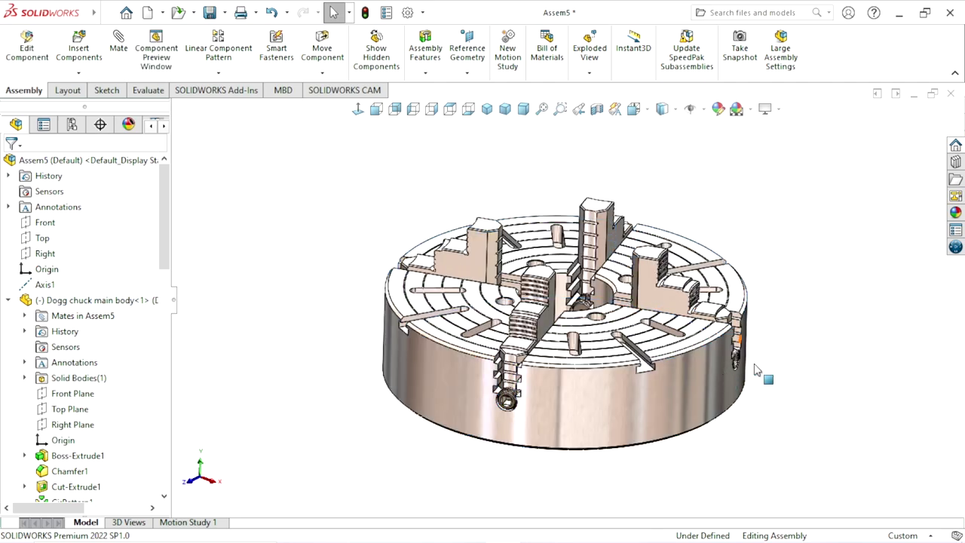
middle_drag(766, 371, 682, 373)
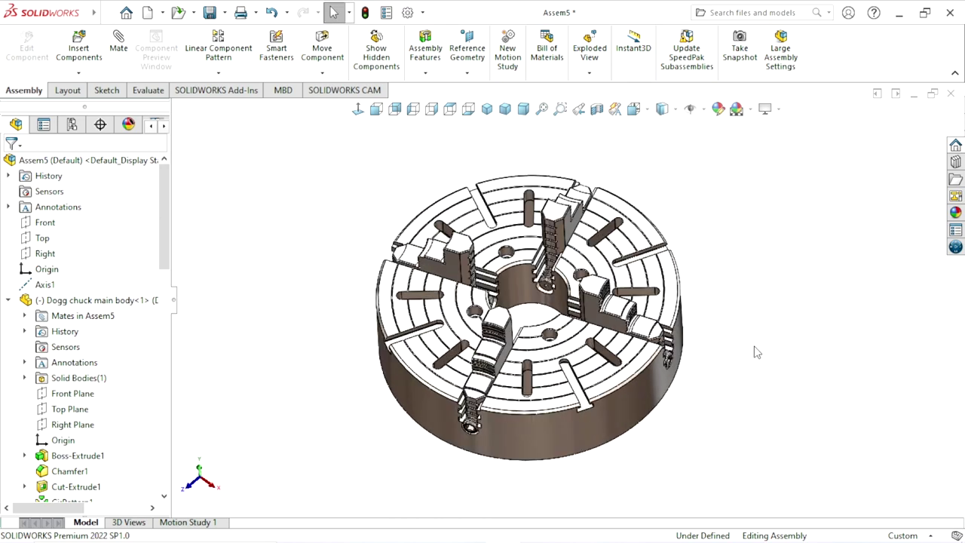
scroll(540, 333, down, 5)
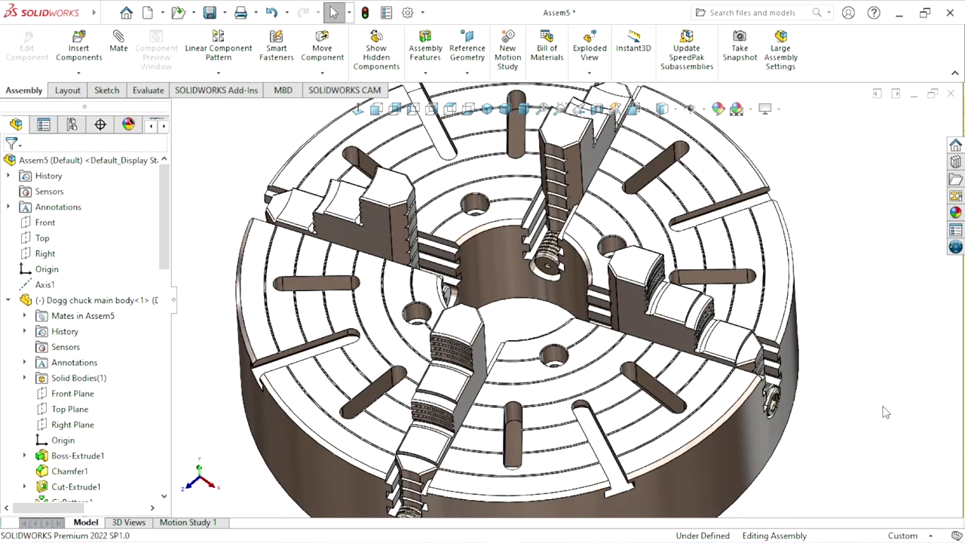